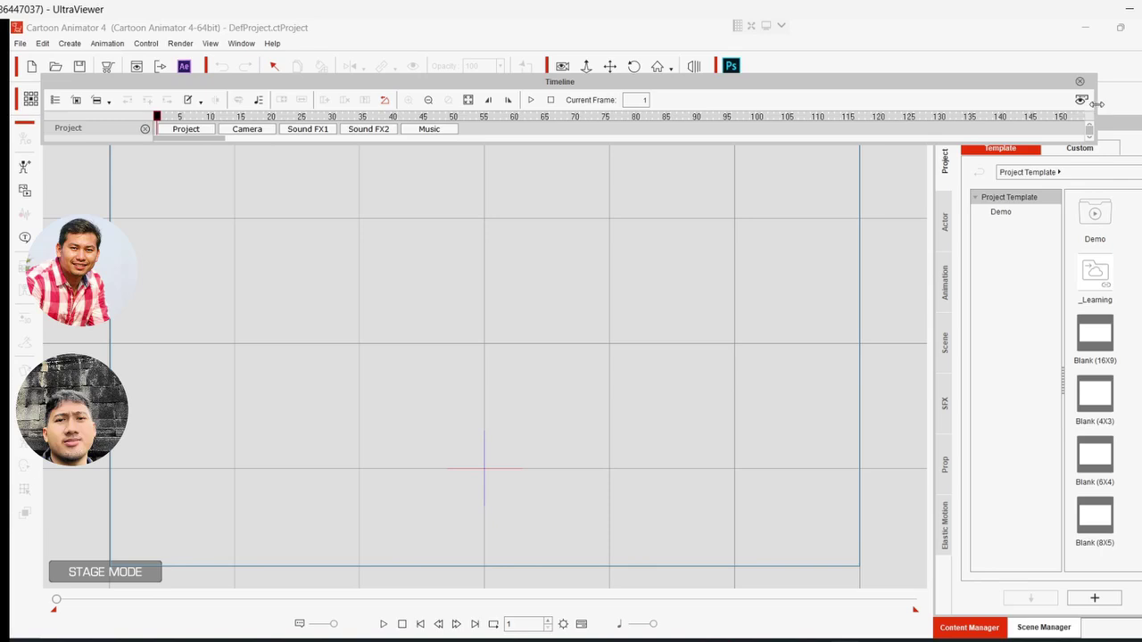
- Narrow the floating Timeline window so it ends near frame 130, and scrub its playhead forward to frame 5
drag(1097, 104, 981, 104)
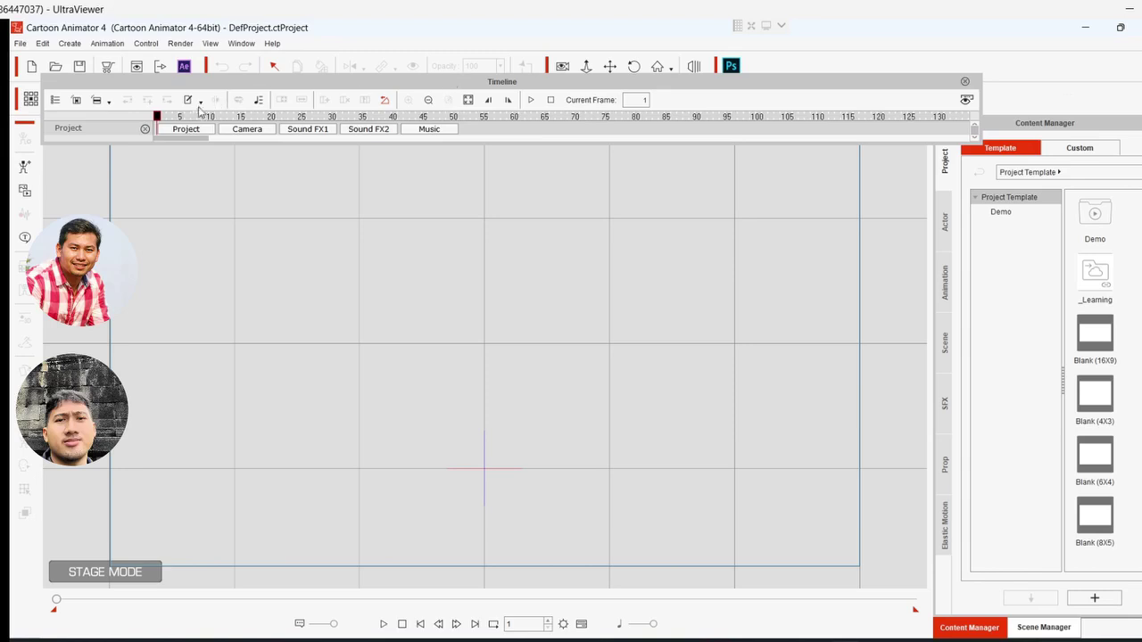
click(162, 118)
click(168, 120)
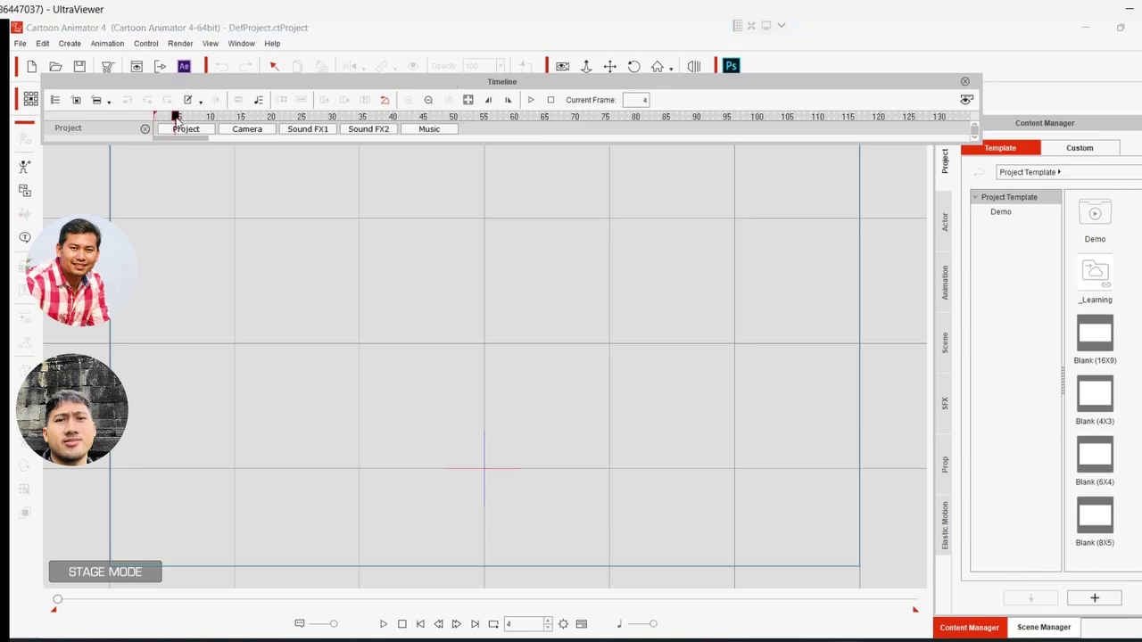
click(163, 120)
drag(163, 121, 180, 122)
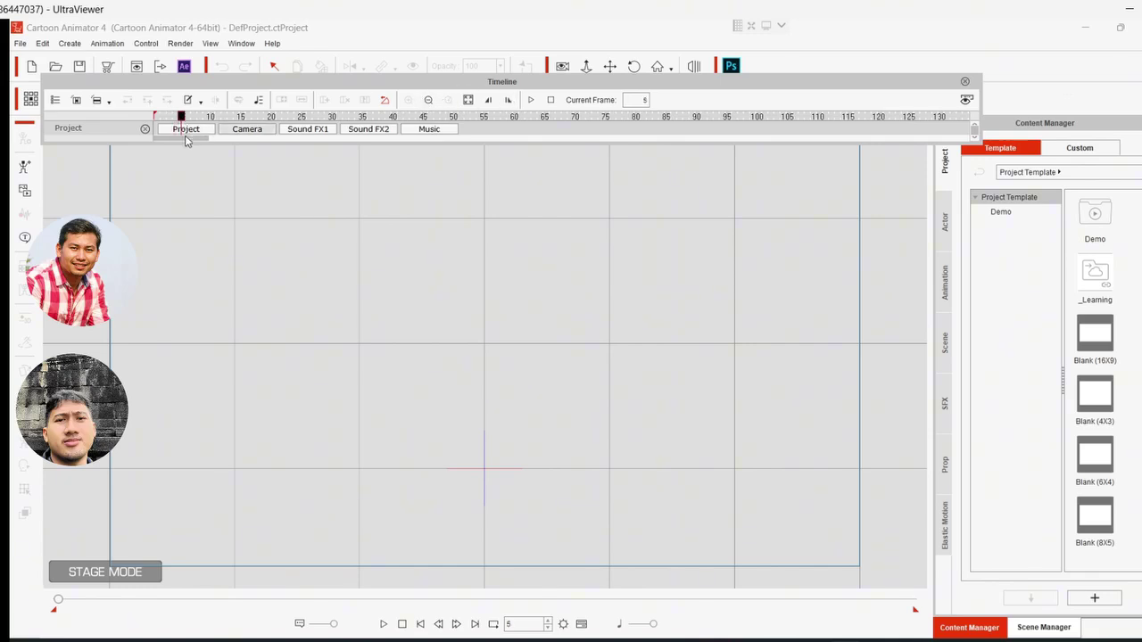
- Return the playhead to frame 1 and close the Timeline
drag(179, 118, 161, 122)
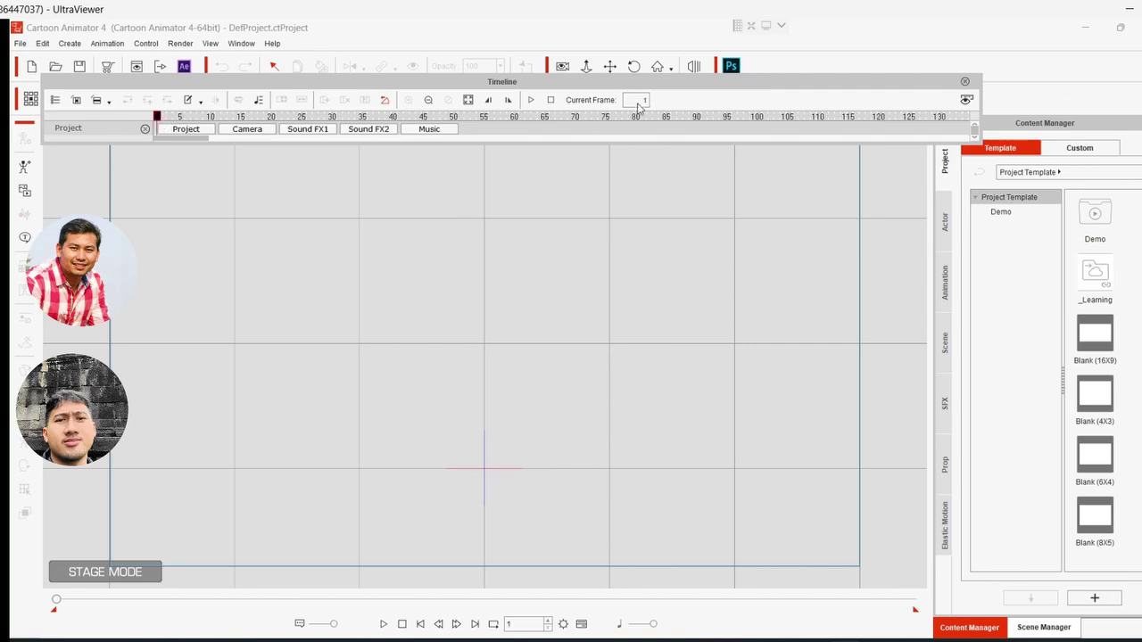
click(163, 119)
click(965, 81)
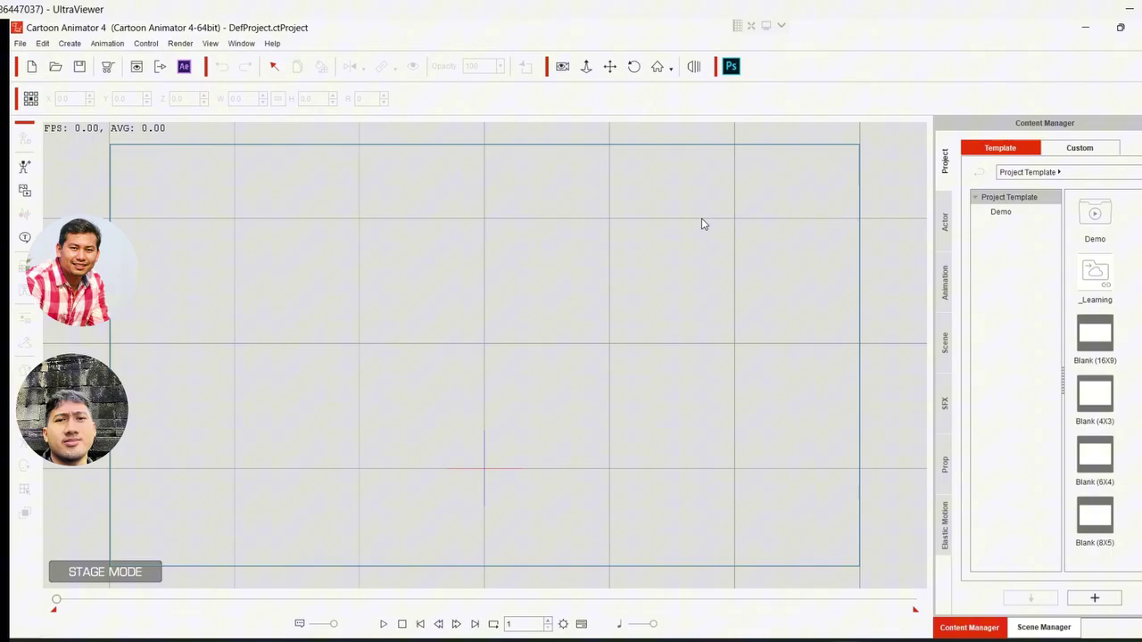
- Minimize Cartoon Animator and the Chrome window, and open Cartoon Animator again from its desktop shortcut
click(1085, 29)
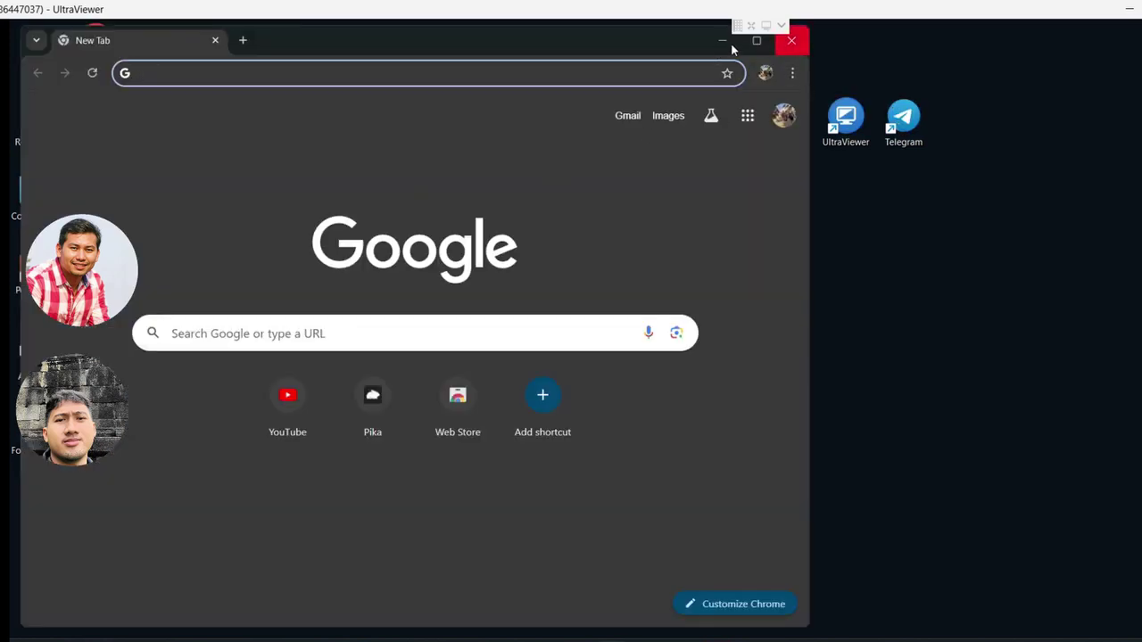
click(731, 49)
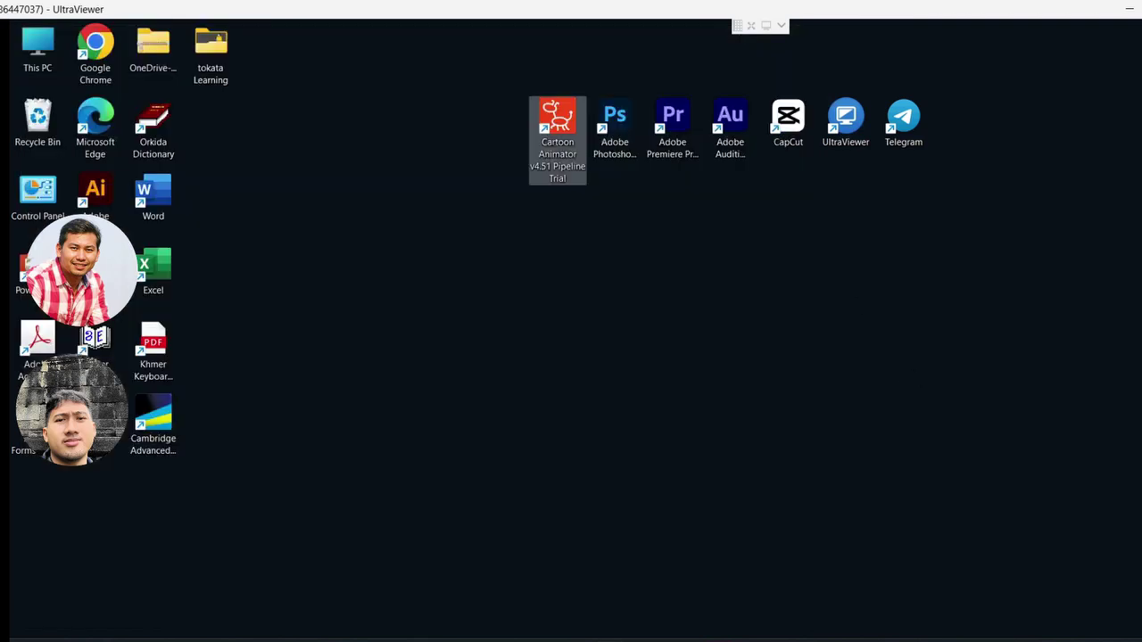
double_click(557, 140)
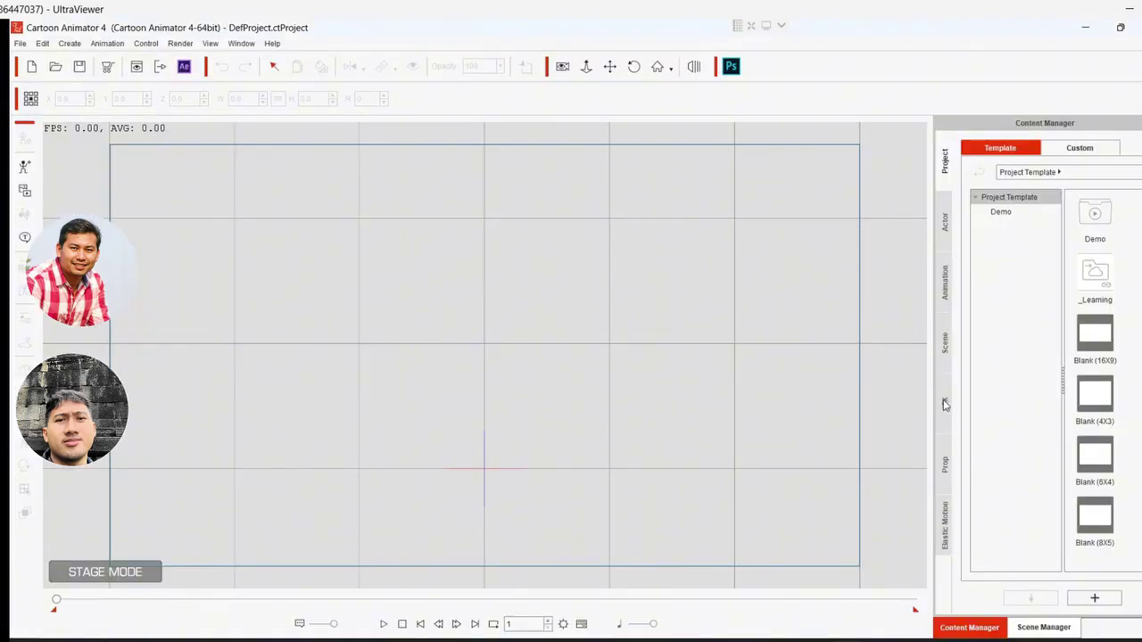
- Open the custom prop library and view the contents of its Water folder
click(945, 463)
click(1075, 149)
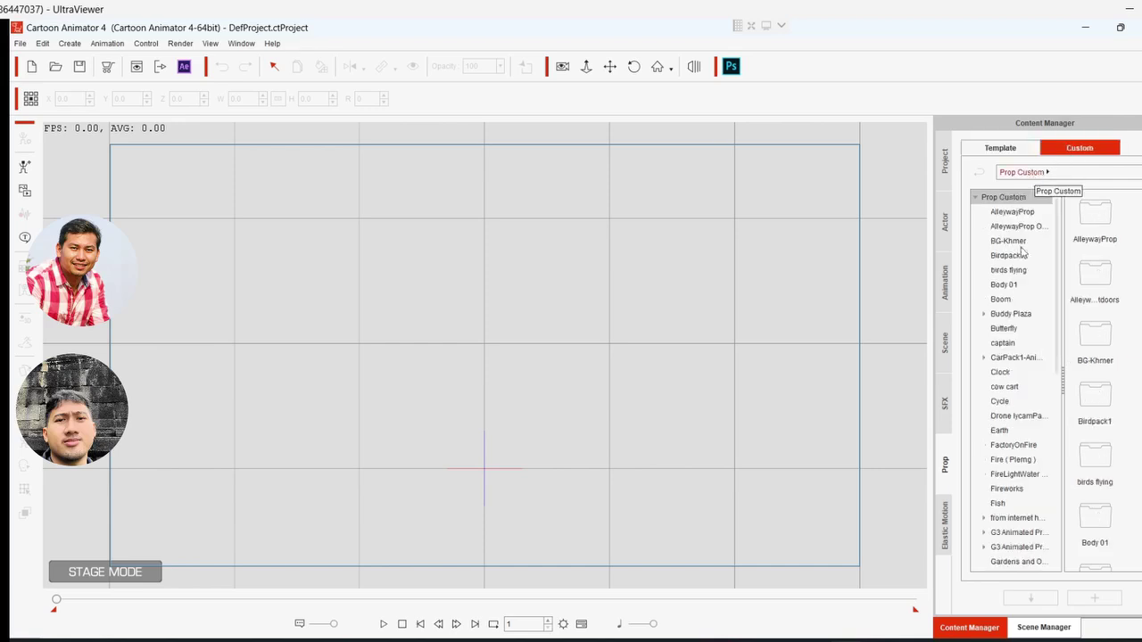
scroll(1012, 433, down, 4)
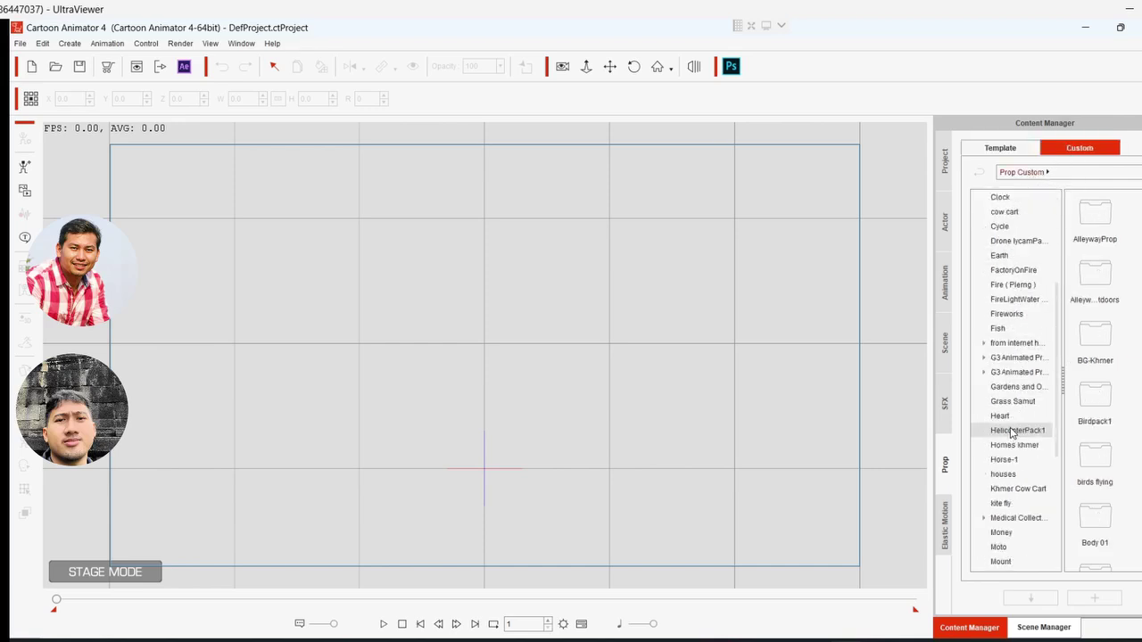
scroll(1012, 434, down, 5)
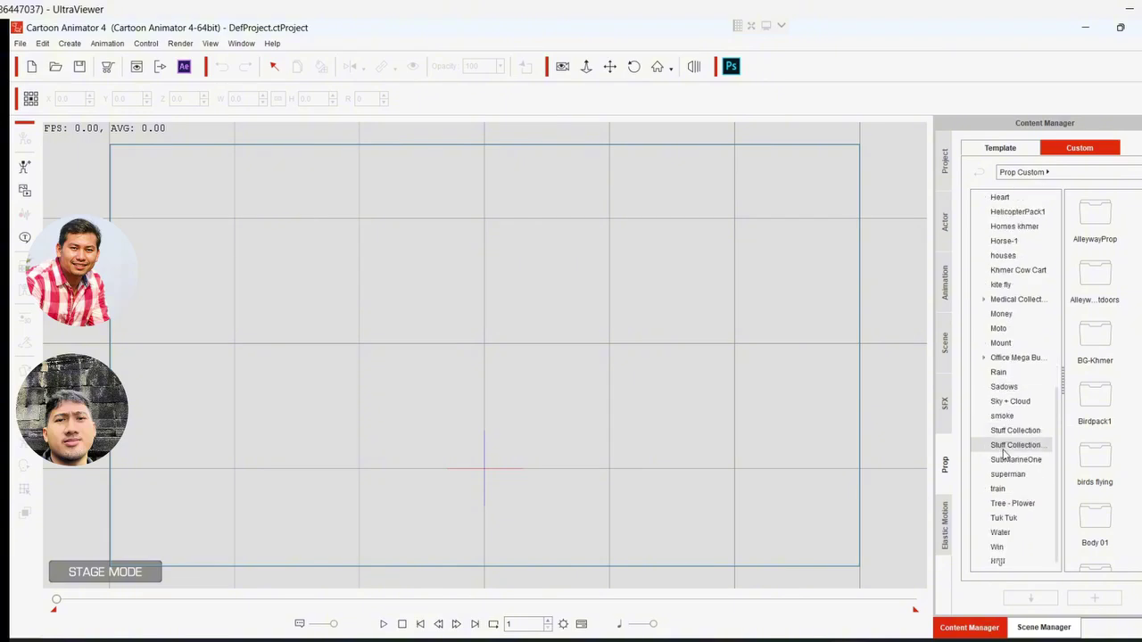
click(1008, 535)
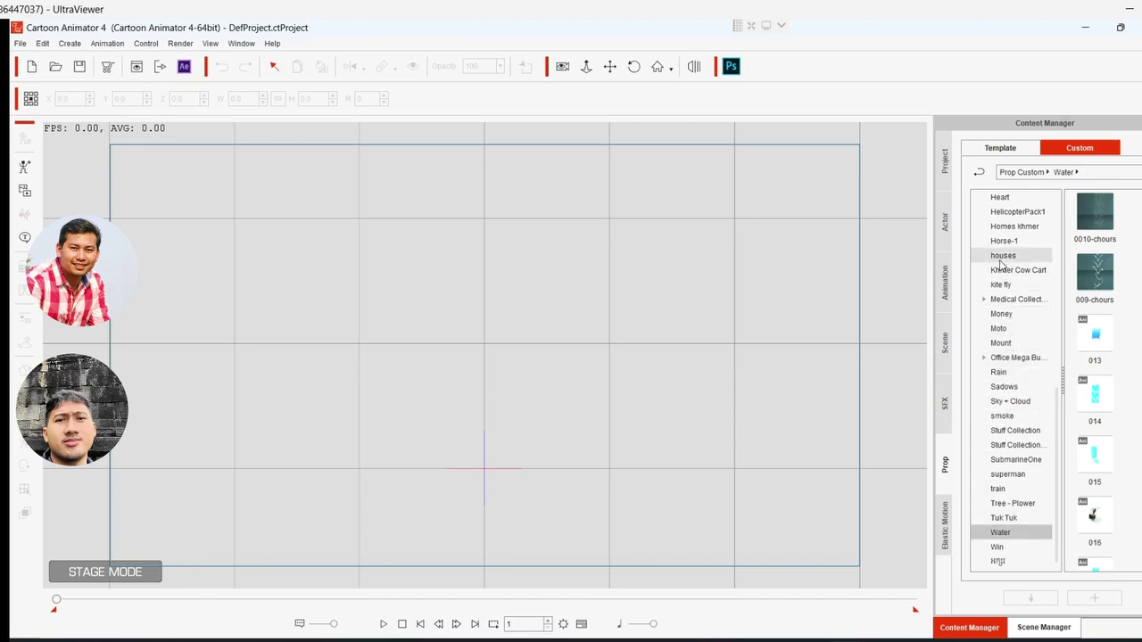
- Find the Fire ( Plerng ) folder among the custom props and place fire prop 02 near the centre of the stage
scroll(1002, 268, up, 5)
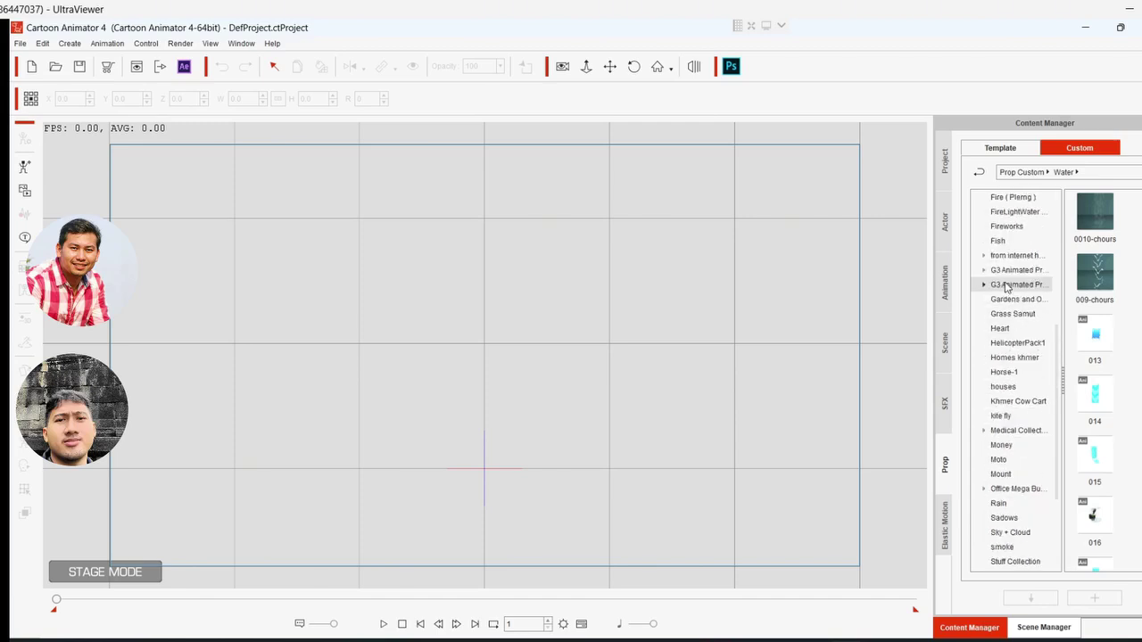
scroll(1006, 287, up, 1)
scroll(1006, 286, down, 1)
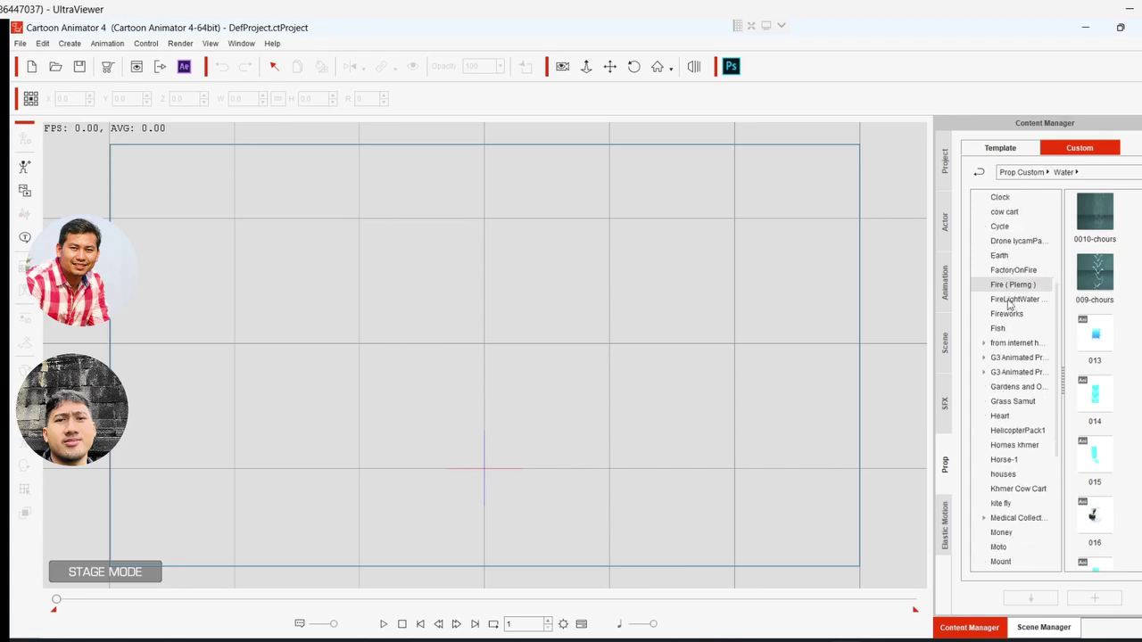
click(1010, 315)
click(1003, 327)
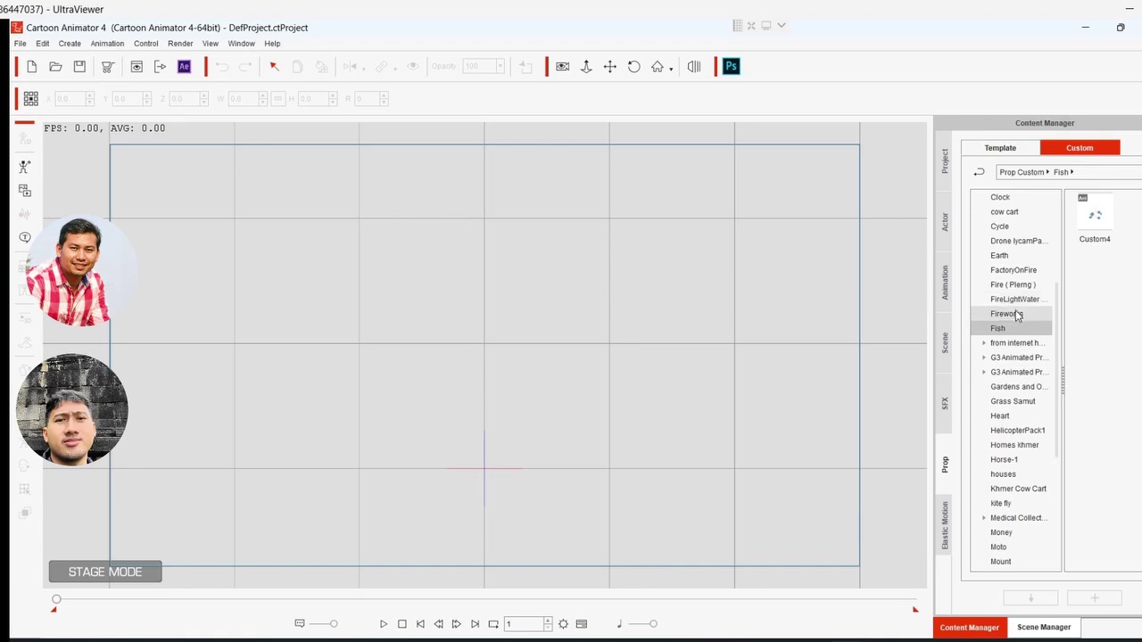
click(1009, 285)
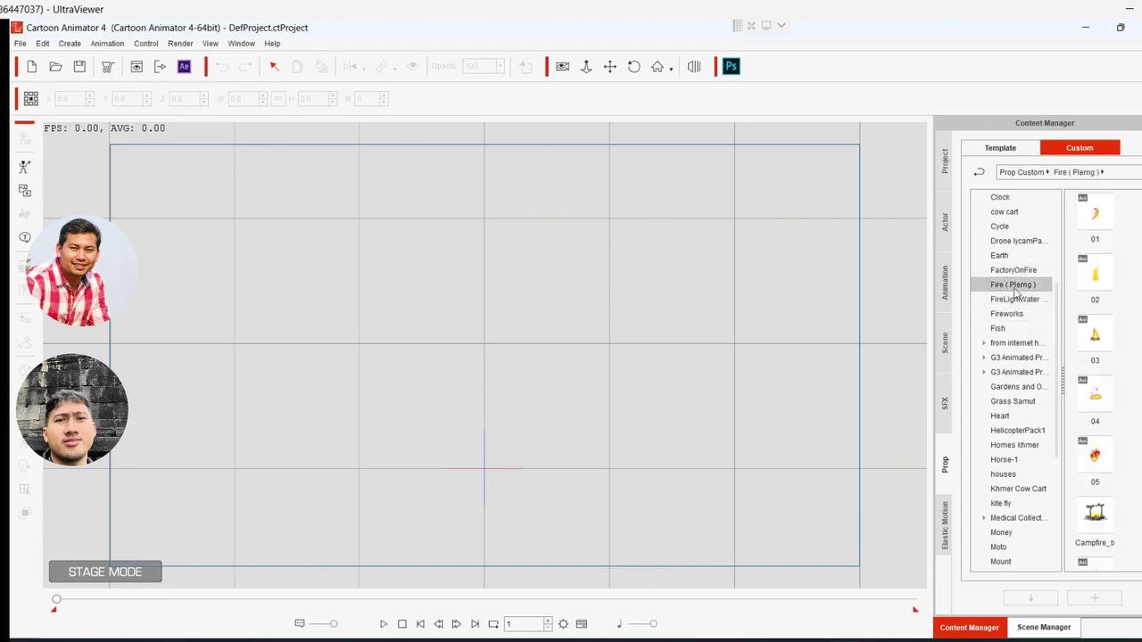
drag(1100, 295, 538, 389)
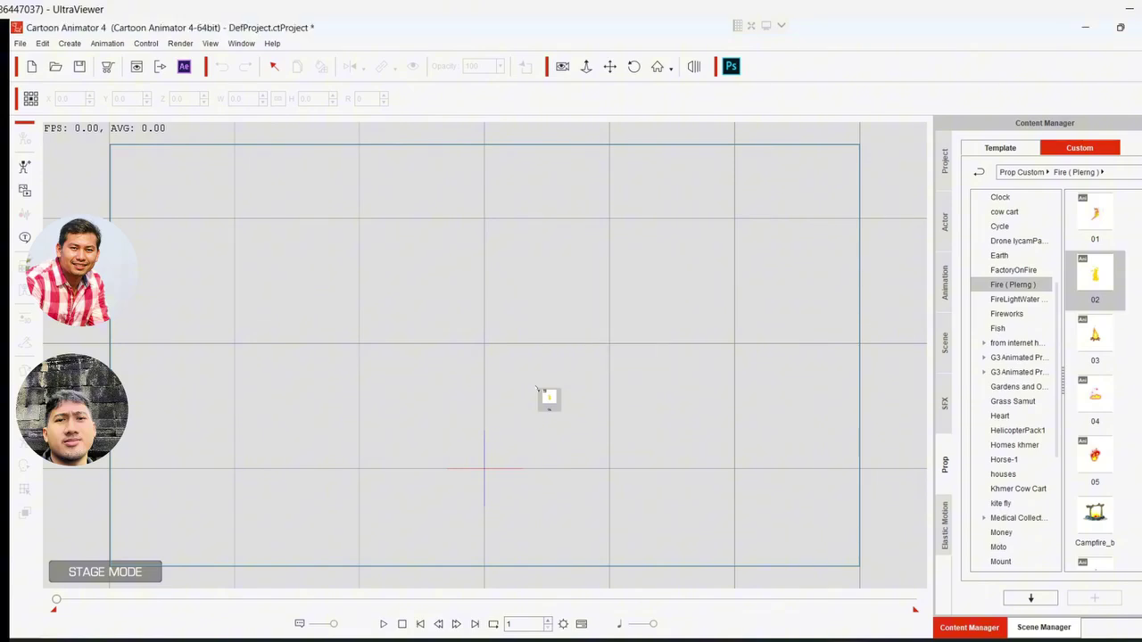
- Apply the fire prop's built-in Phler-02 action at frame 1 and return the playhead to frame 1
right_click(559, 401)
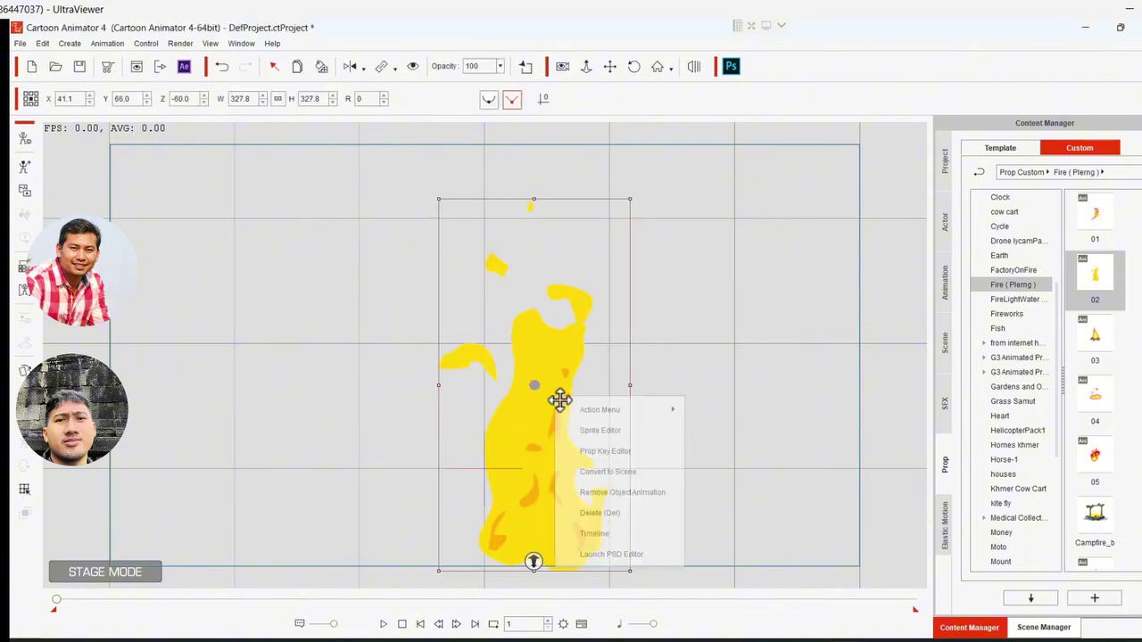
mouse_move(624, 412)
click(730, 432)
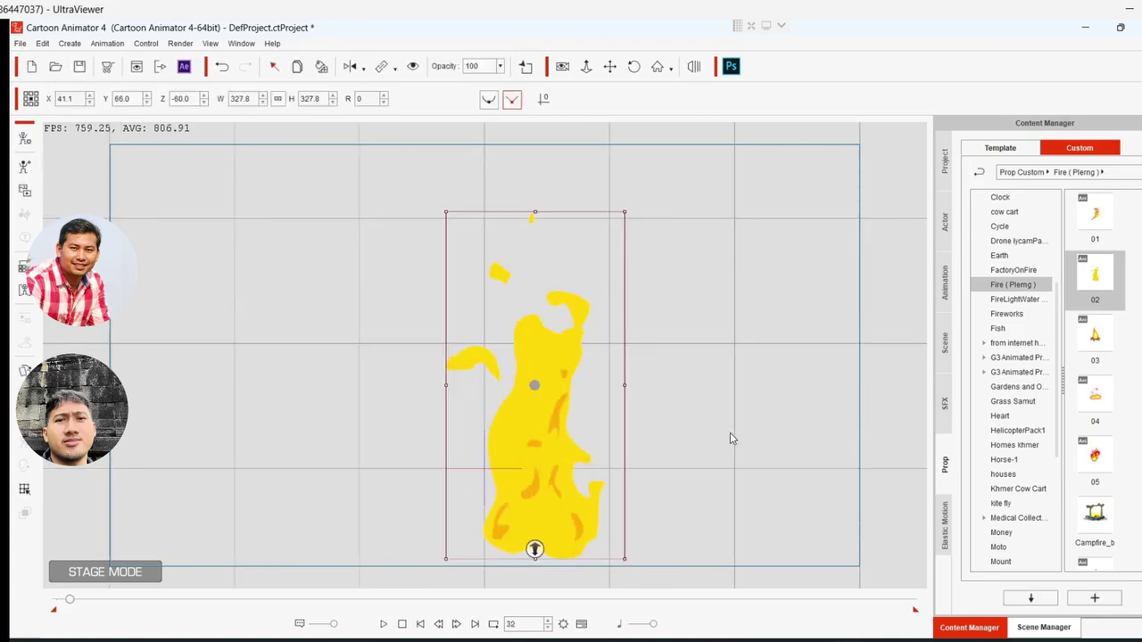
drag(70, 606, 47, 605)
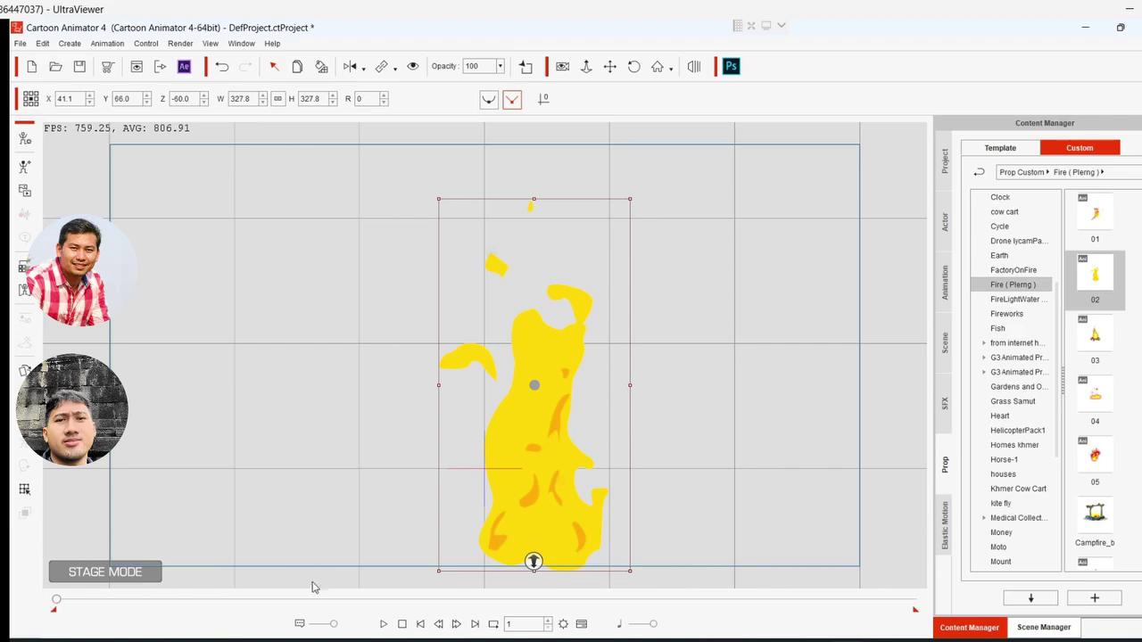
- Open the fire prop's Sprite Editor and switch its sprite to Layer_31 at frame 2
double_click(533, 479)
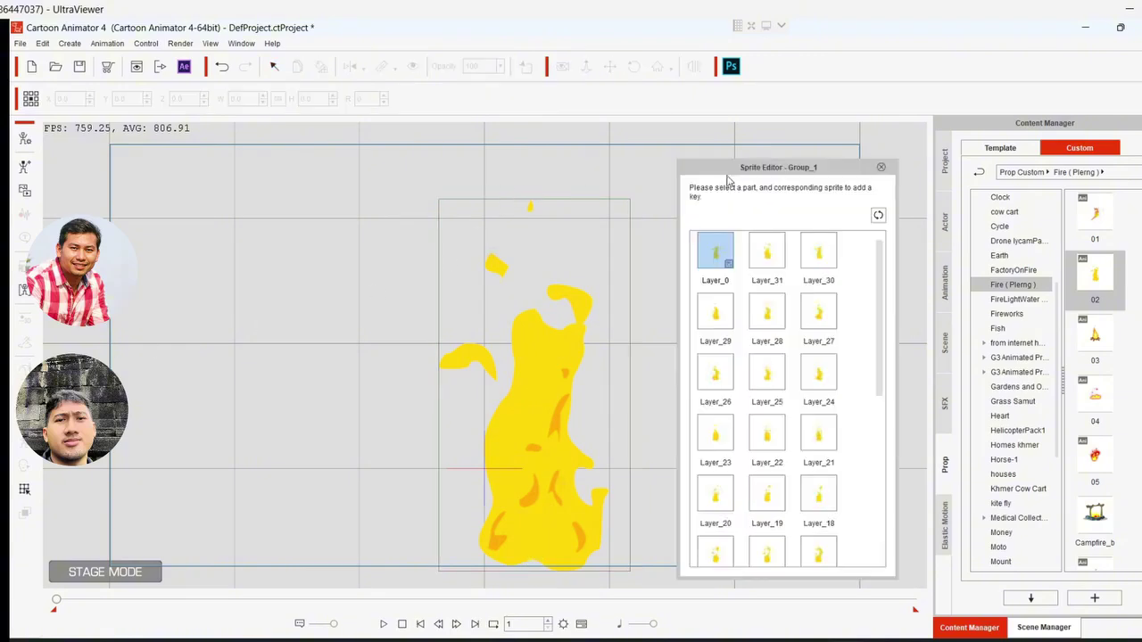
drag(742, 167, 729, 138)
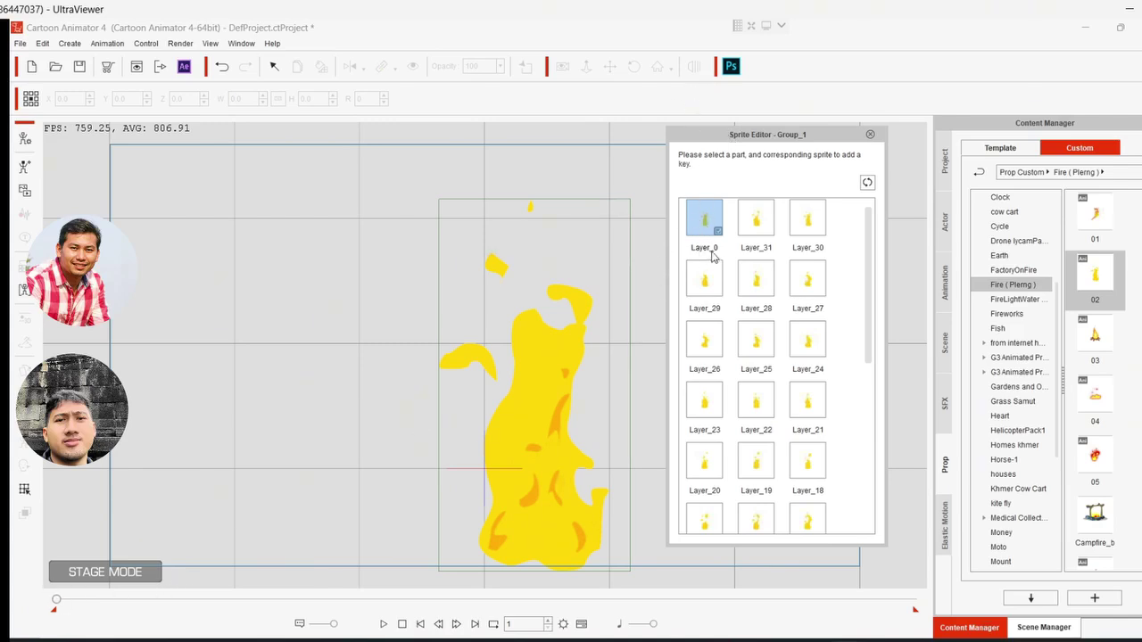
click(455, 624)
click(757, 225)
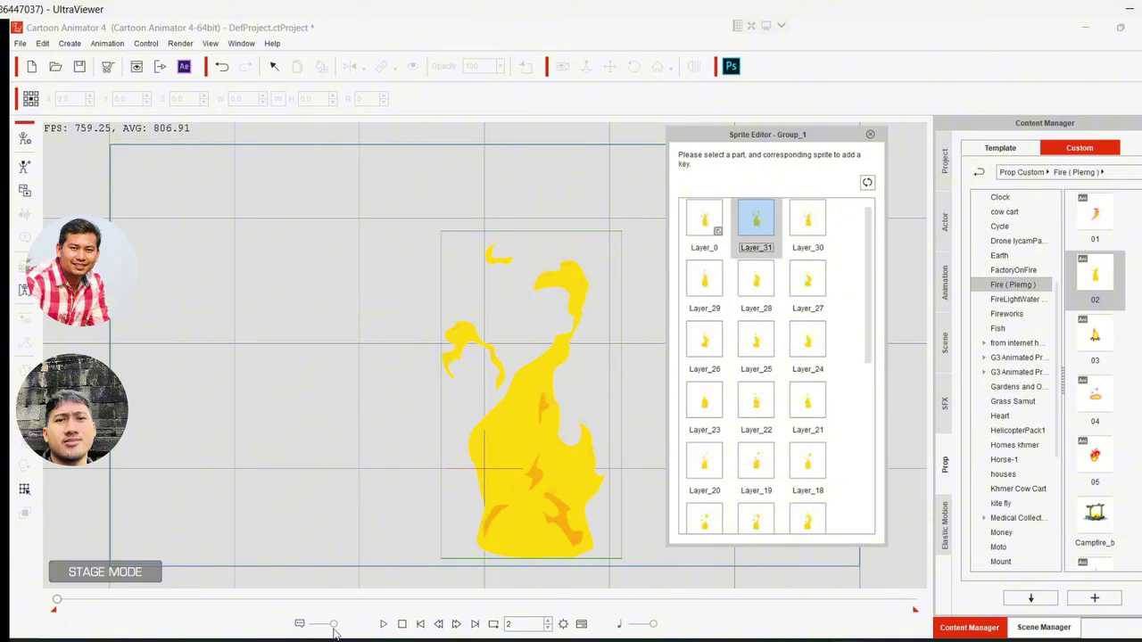
- Step through the neighbouring frames to compare the fire's sprites, and close the Sprite Editor with the playhead back at frame 1
click(438, 625)
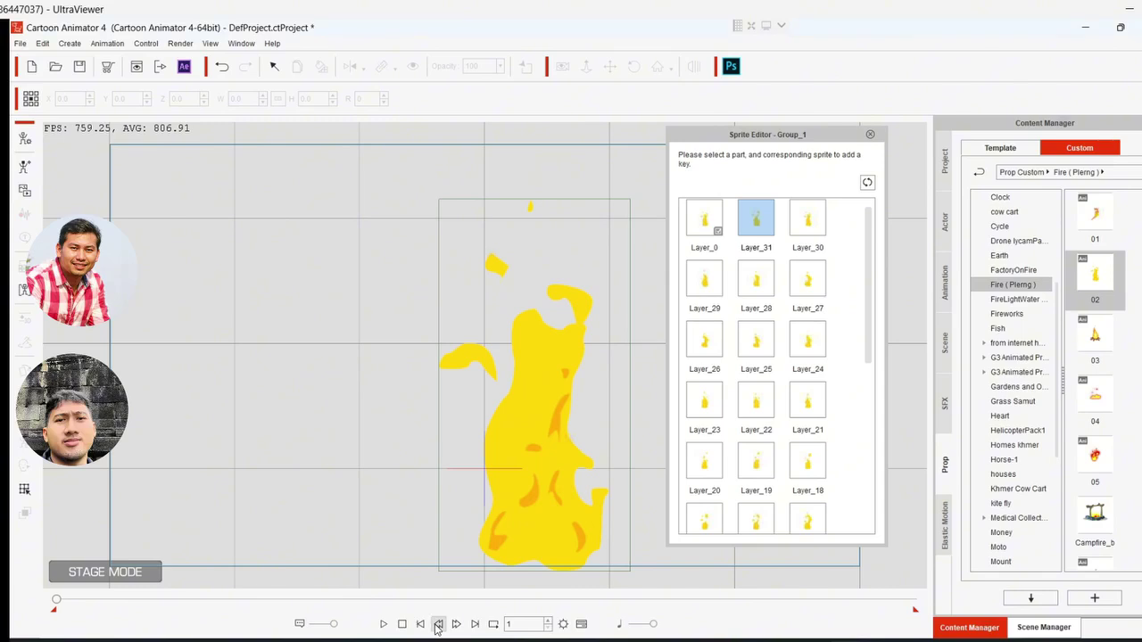
click(456, 625)
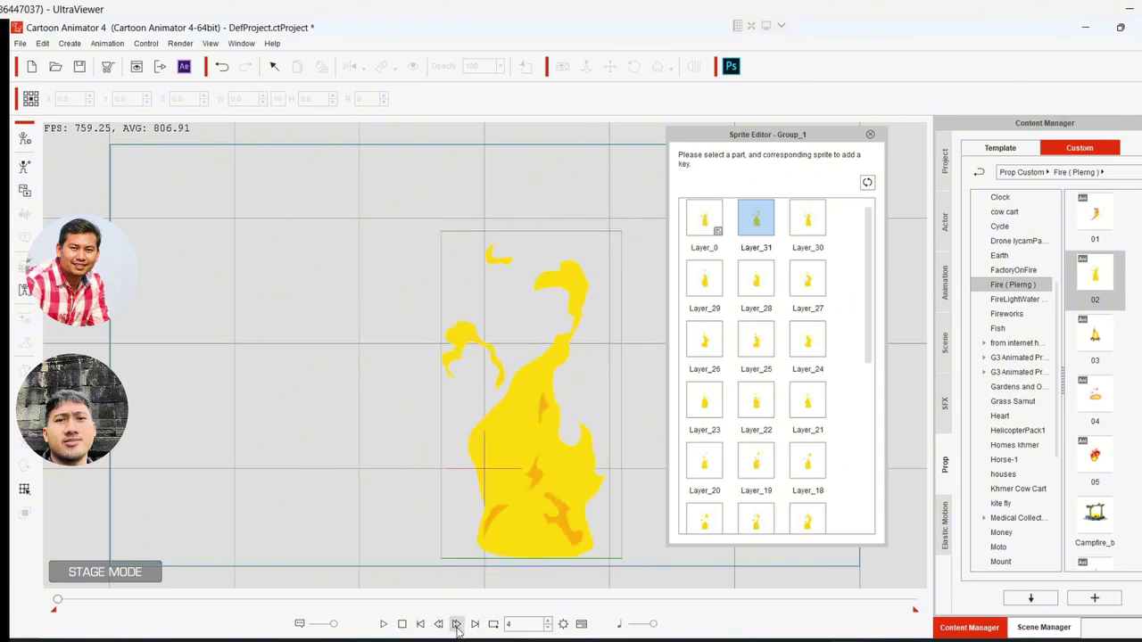
click(455, 626)
click(456, 626)
click(870, 133)
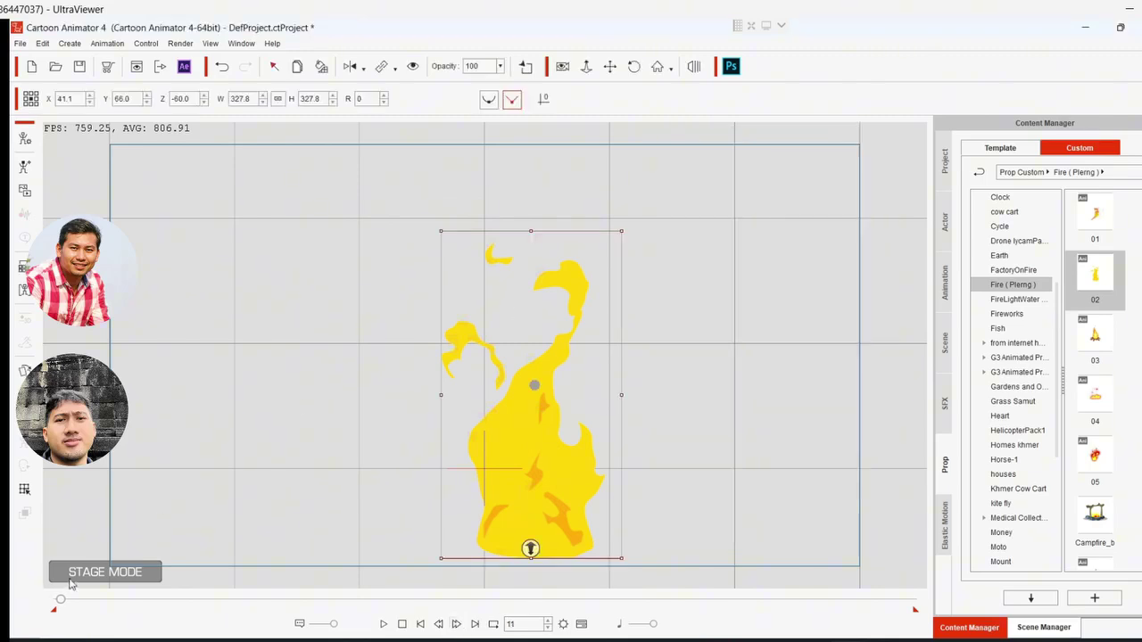
drag(60, 599, 36, 609)
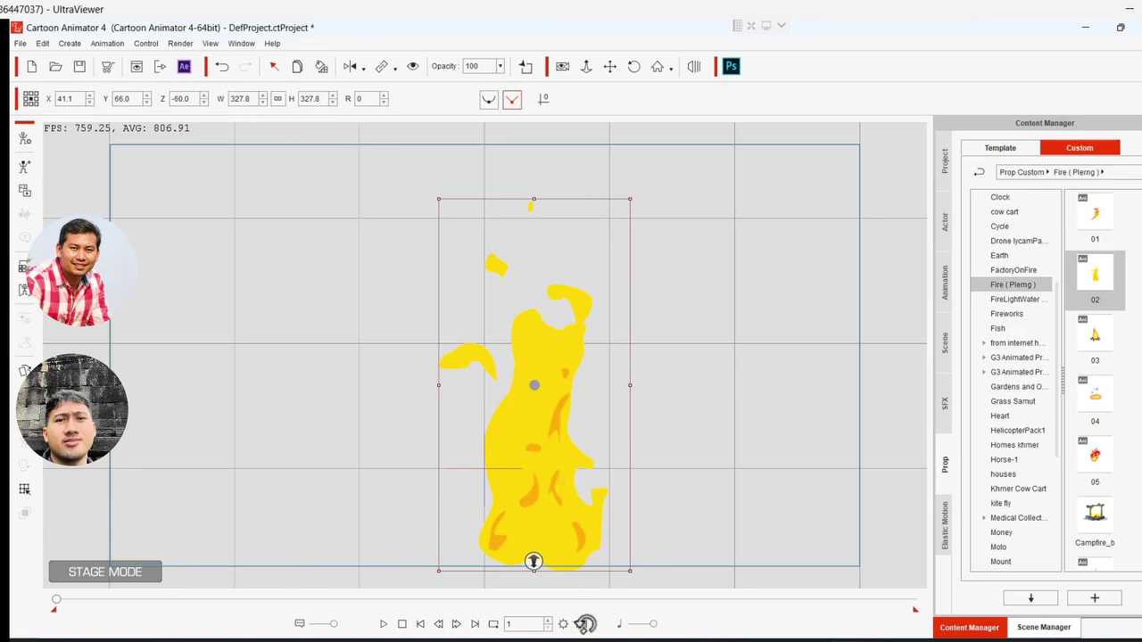
- Show the fire prop's Motion track in the Timeline and select all of its clips
click(581, 623)
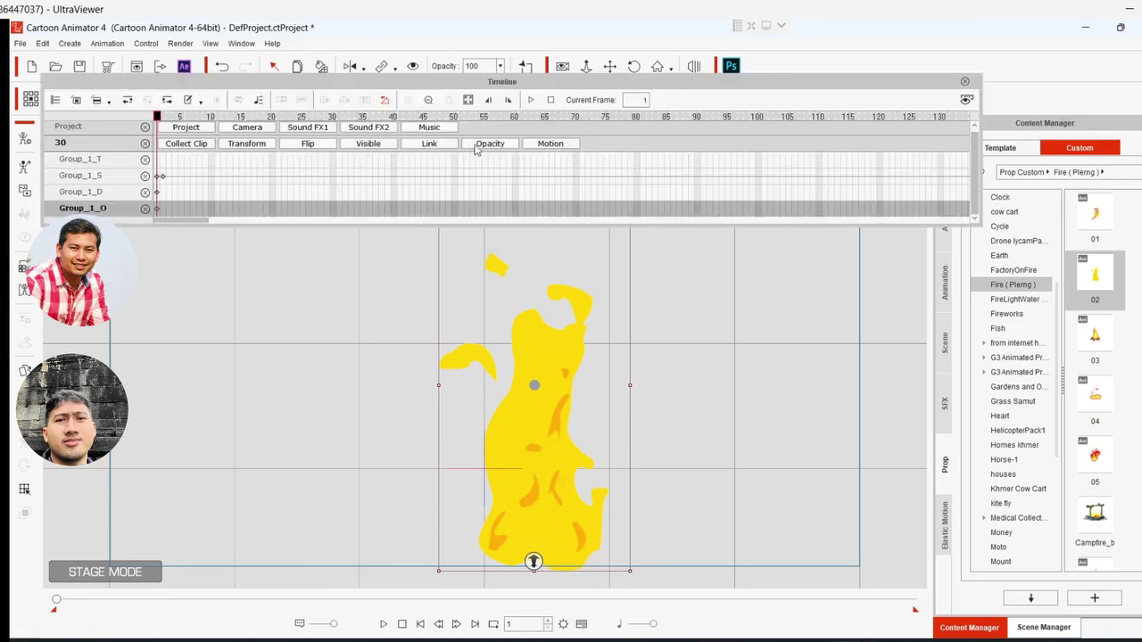
click(541, 145)
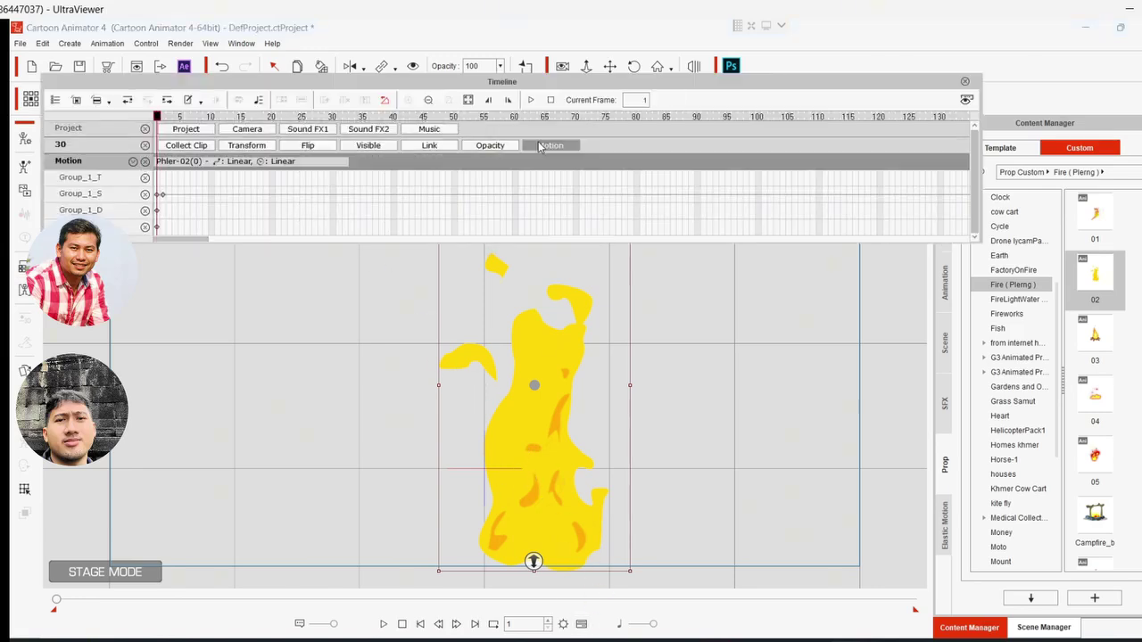
click(224, 168)
right_click(198, 165)
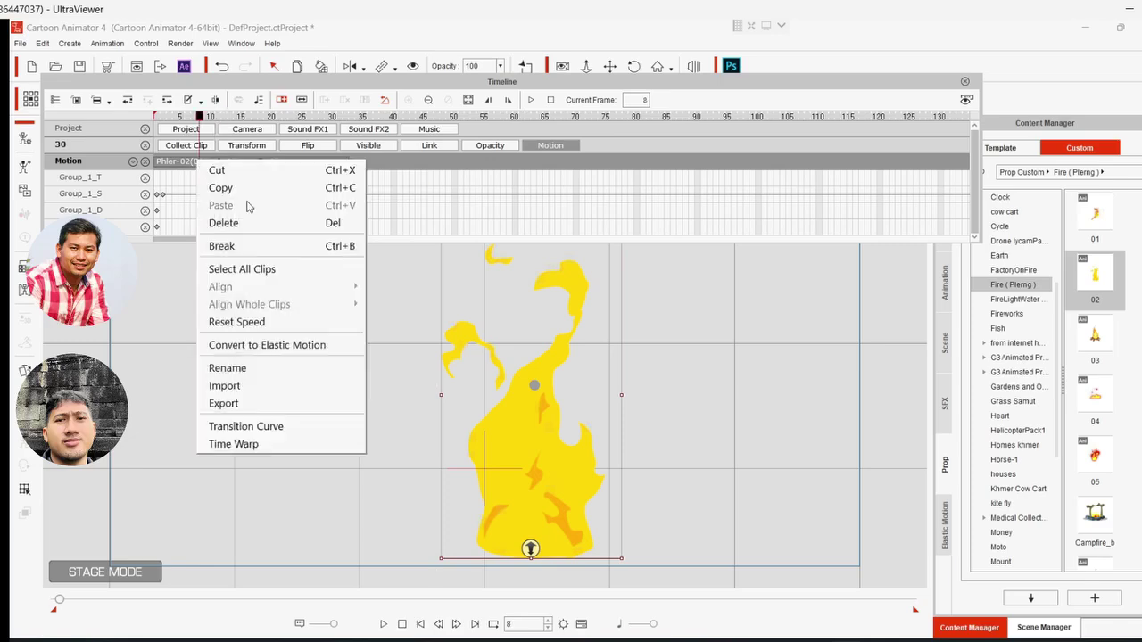
click(248, 271)
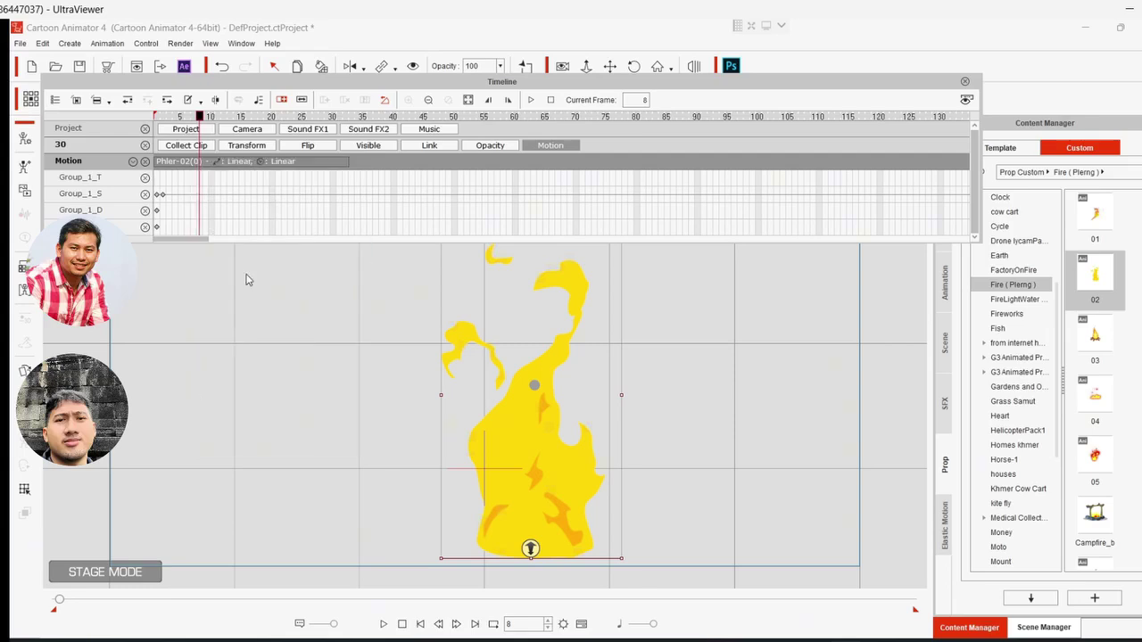
- Examine the commands available for the fire's motion clip at frame 17, and close the Timeline
right_click(250, 165)
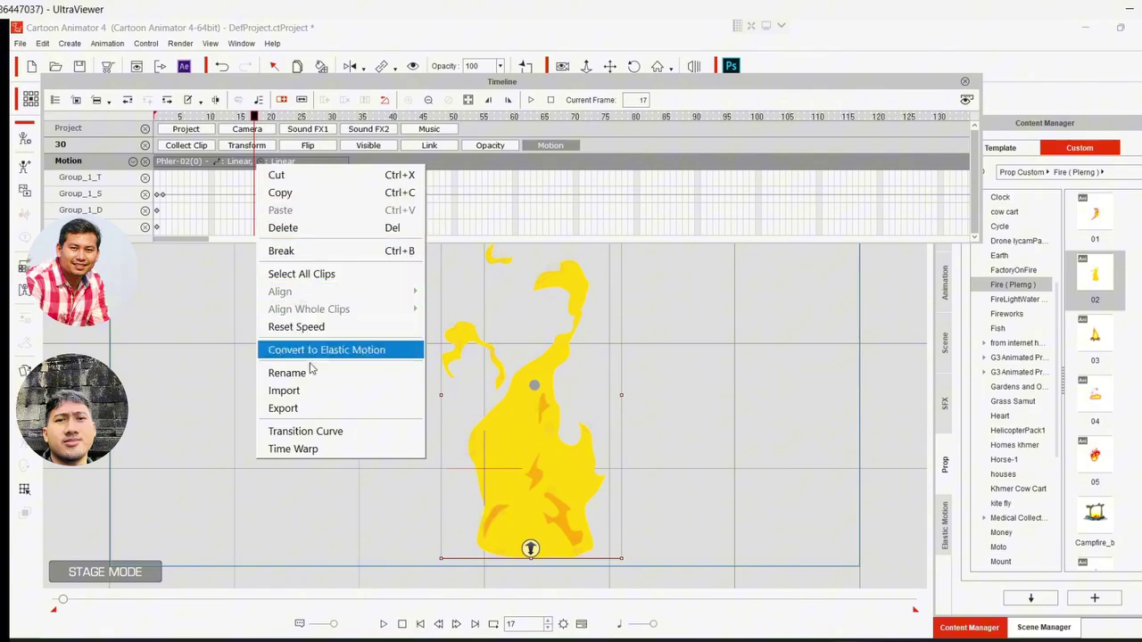
click(504, 408)
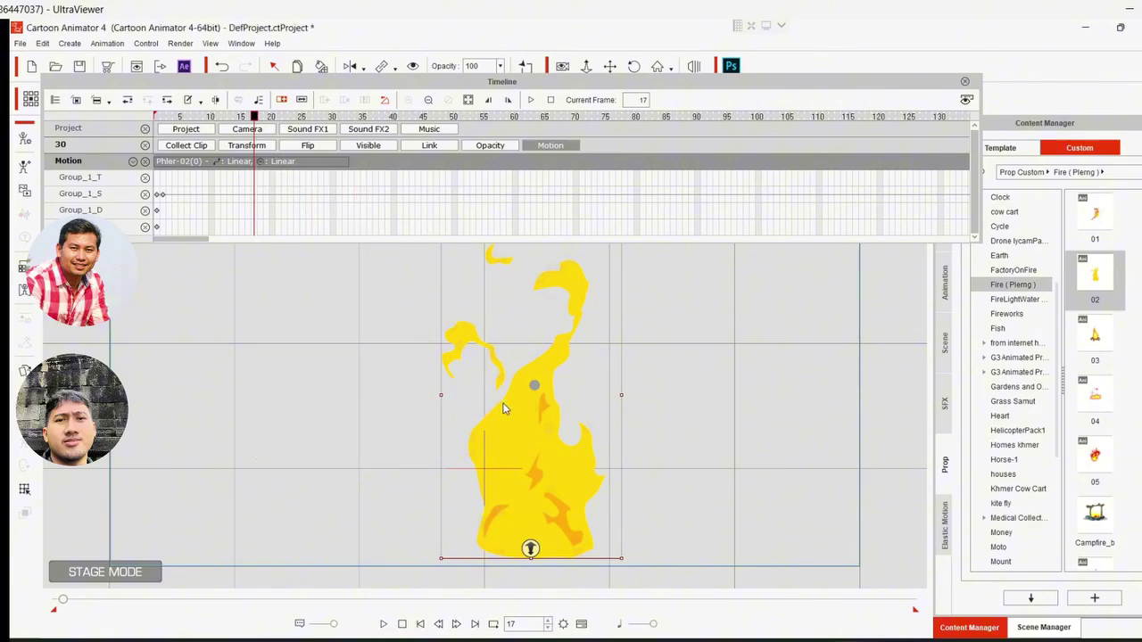
click(964, 82)
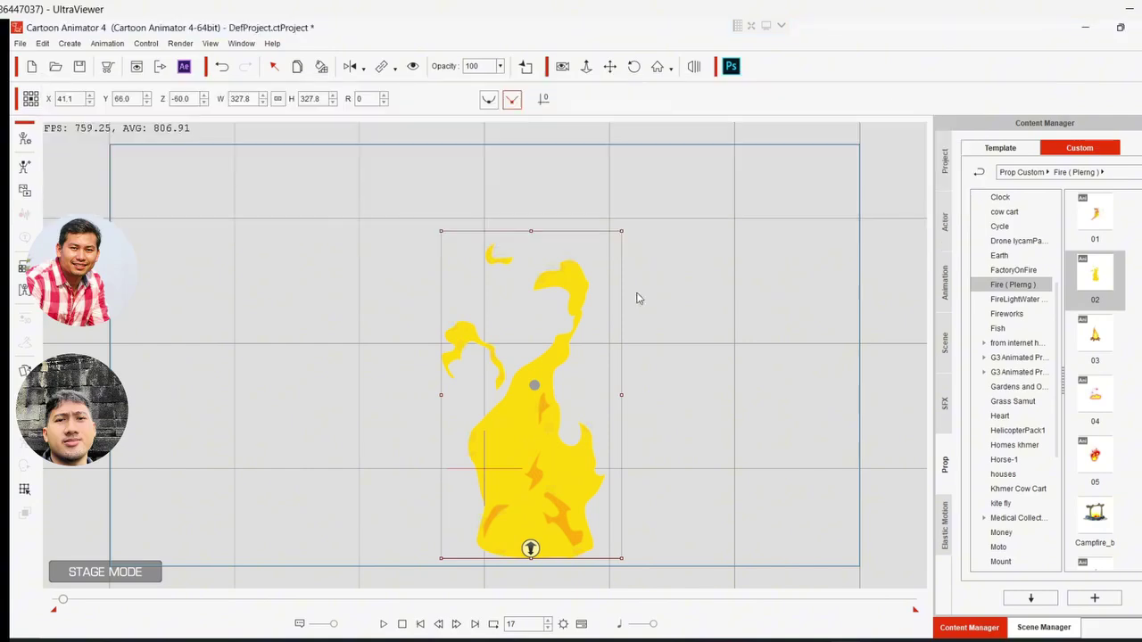
- Remove the fire prop from the stage and open the Timeline with the playhead at frame 1
right_click(521, 438)
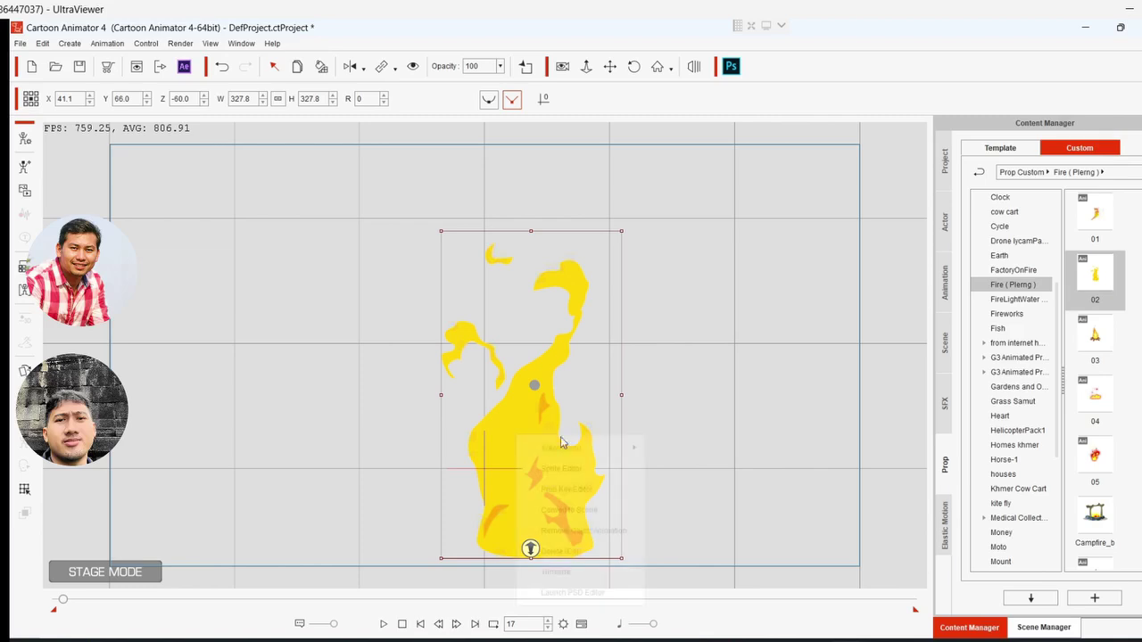
click(570, 557)
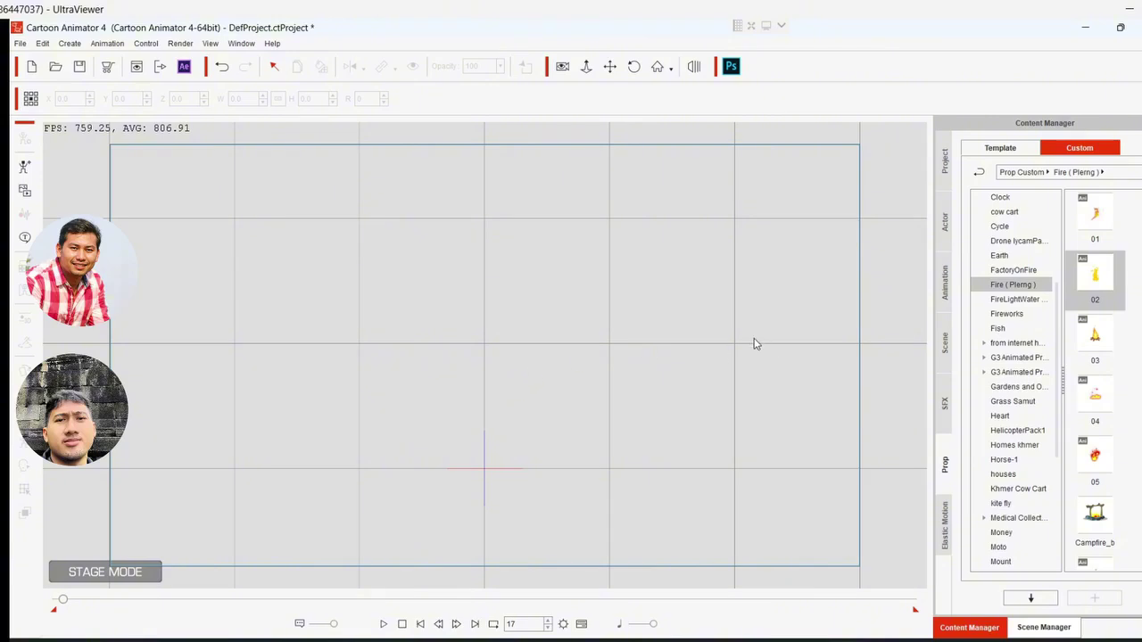
click(581, 623)
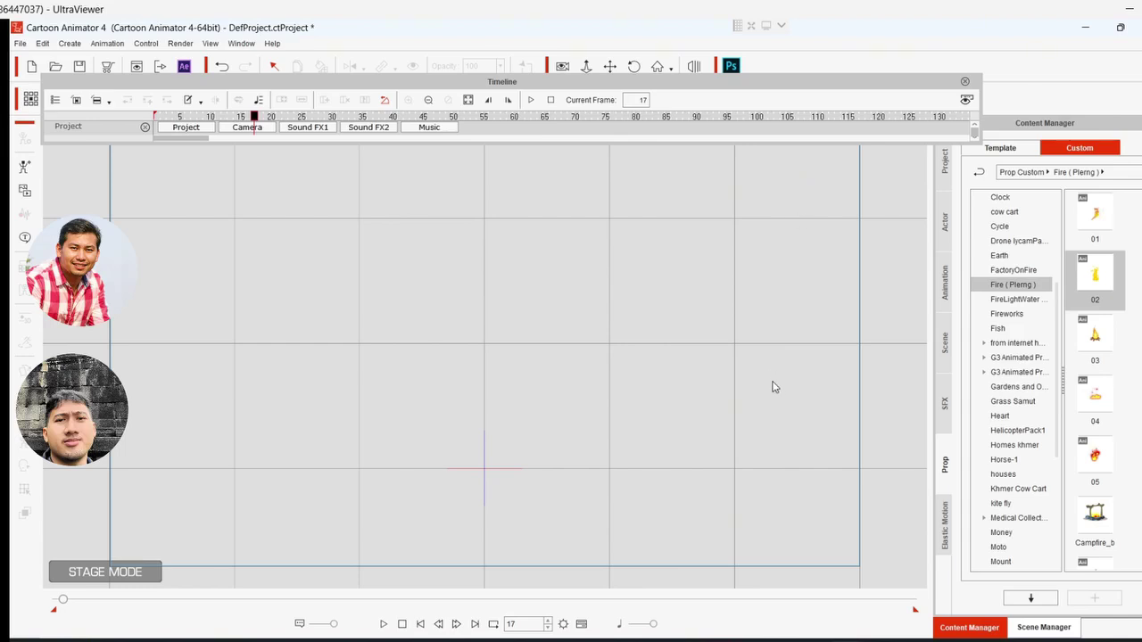
click(158, 118)
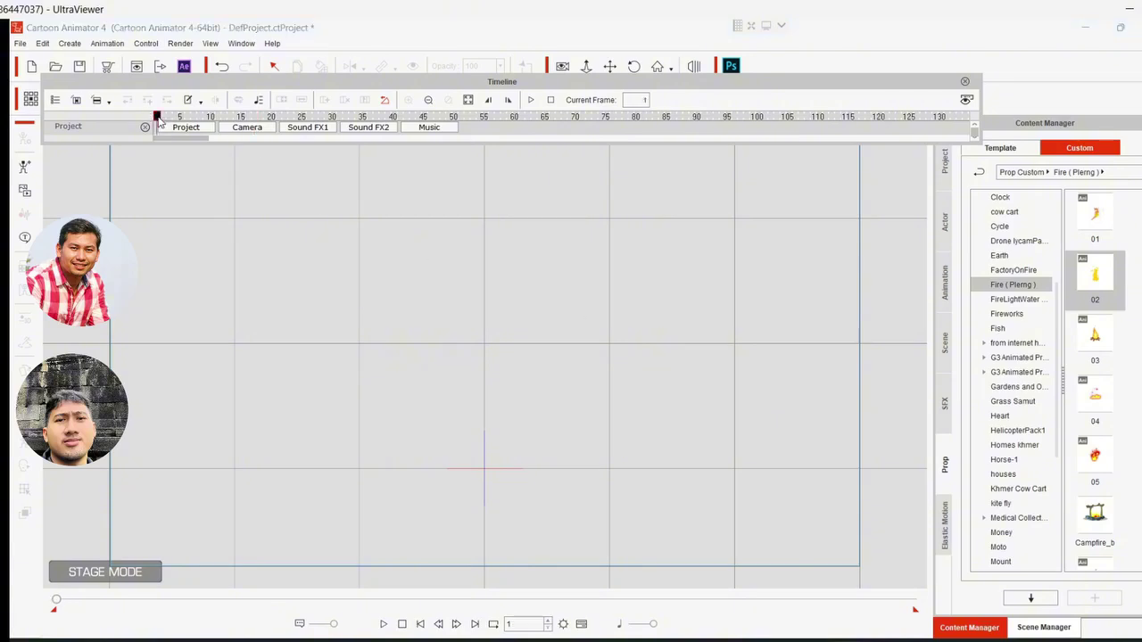
- Add the Martha_S character from the G3 360 human actor templates to the stage
click(945, 223)
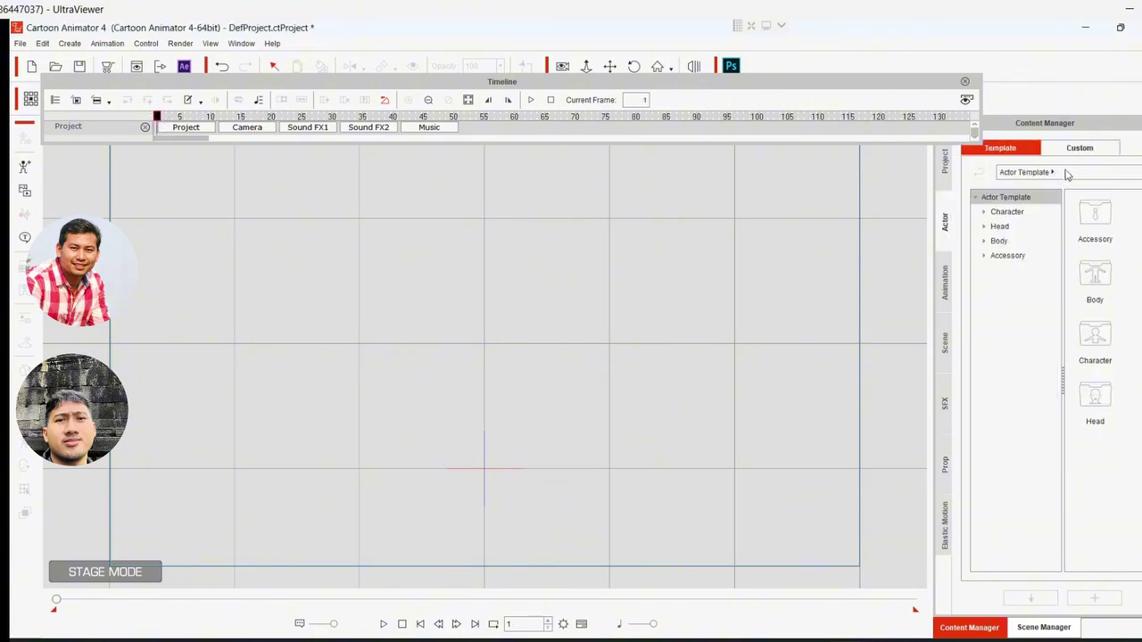
click(985, 212)
click(993, 227)
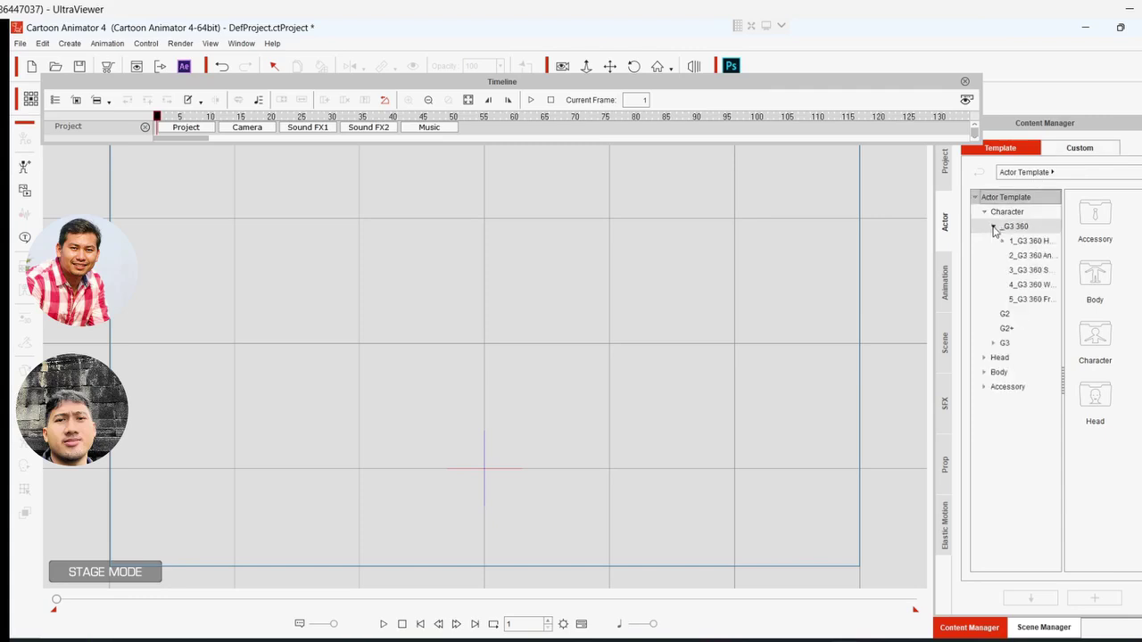
click(1003, 241)
click(1028, 241)
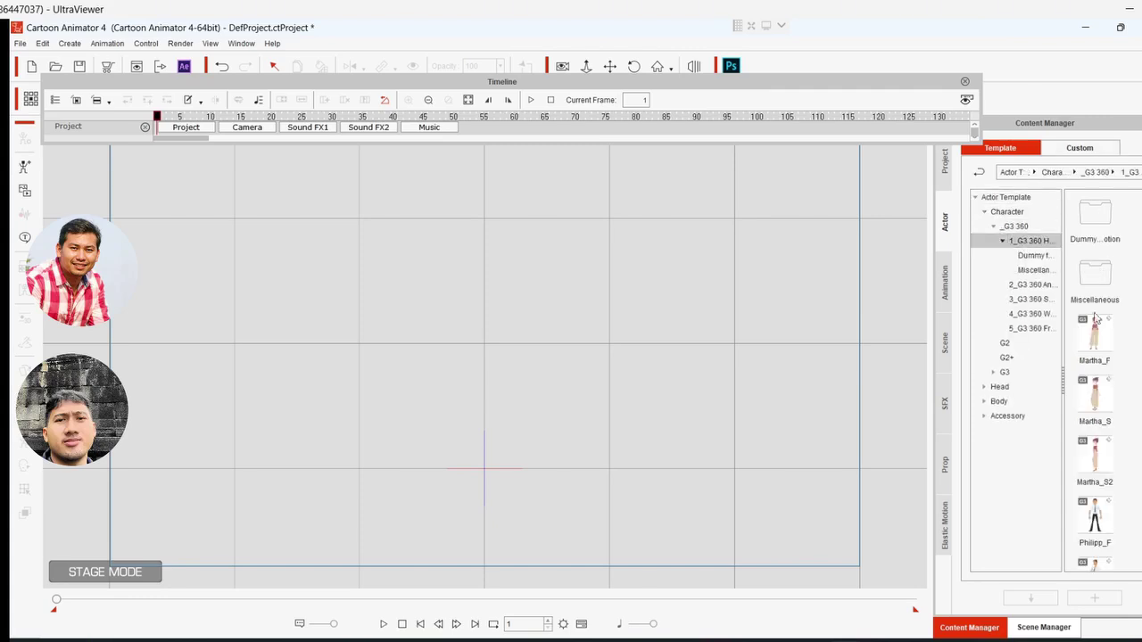
click(1091, 407)
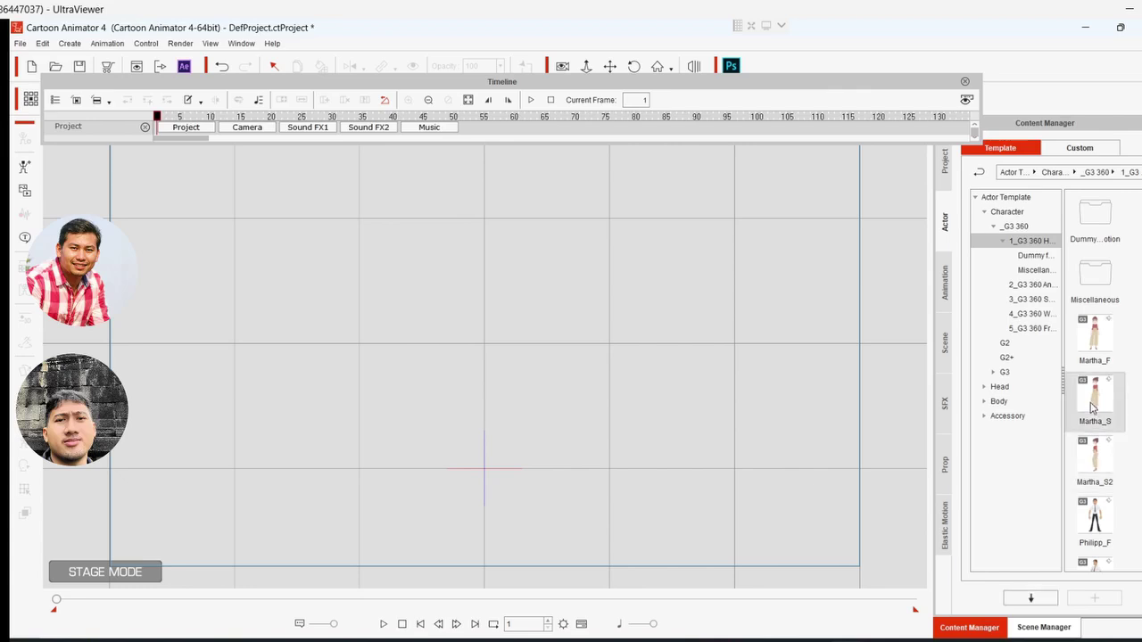
double_click(1093, 407)
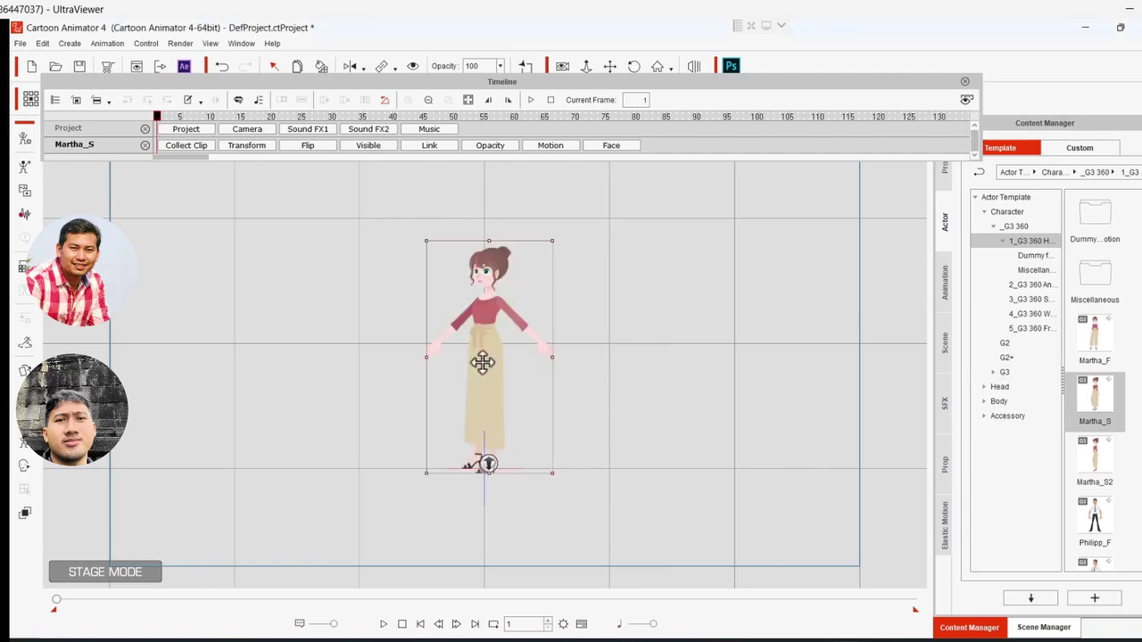
- Open the 2D Motion Key Editor for Martha_S and lower both hands to her sides at frame 1
click(25, 446)
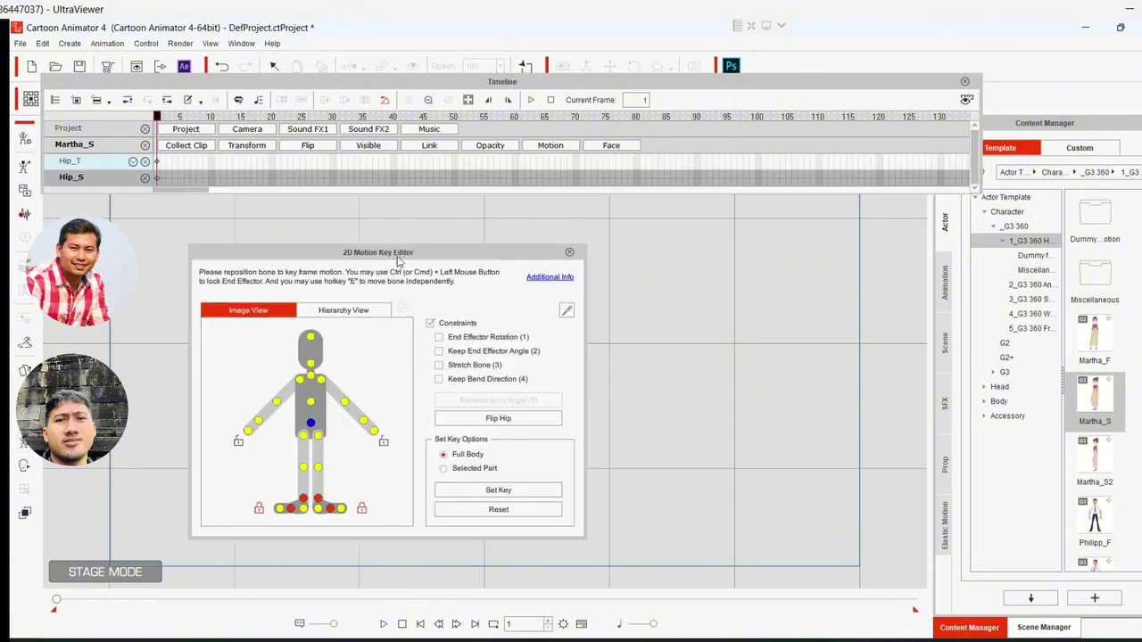
drag(396, 253, 757, 240)
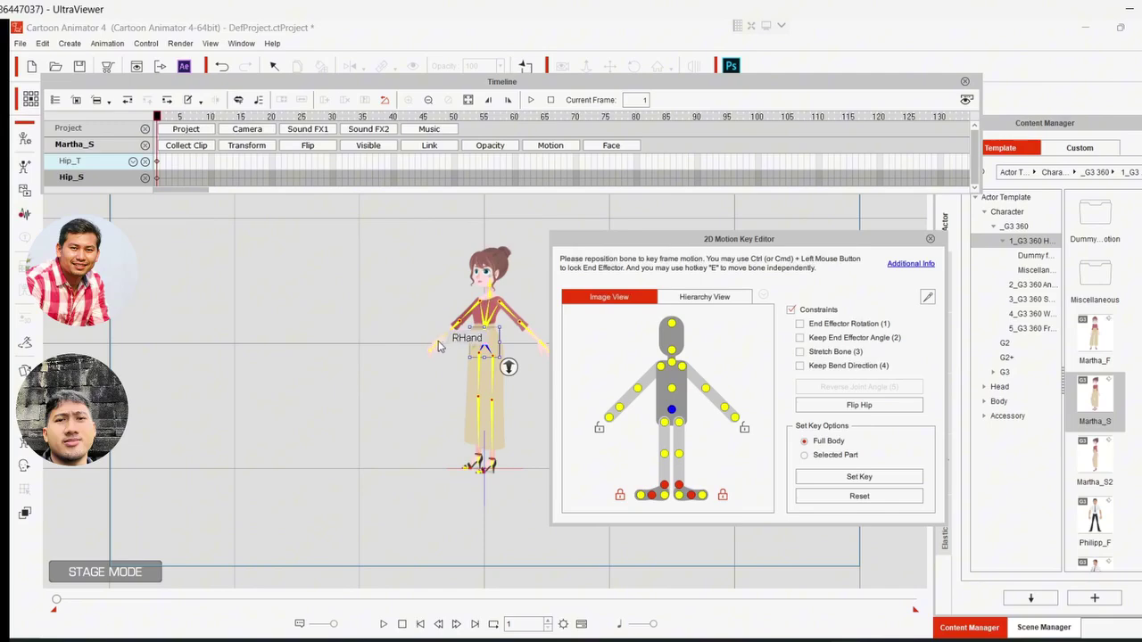
drag(438, 346, 456, 376)
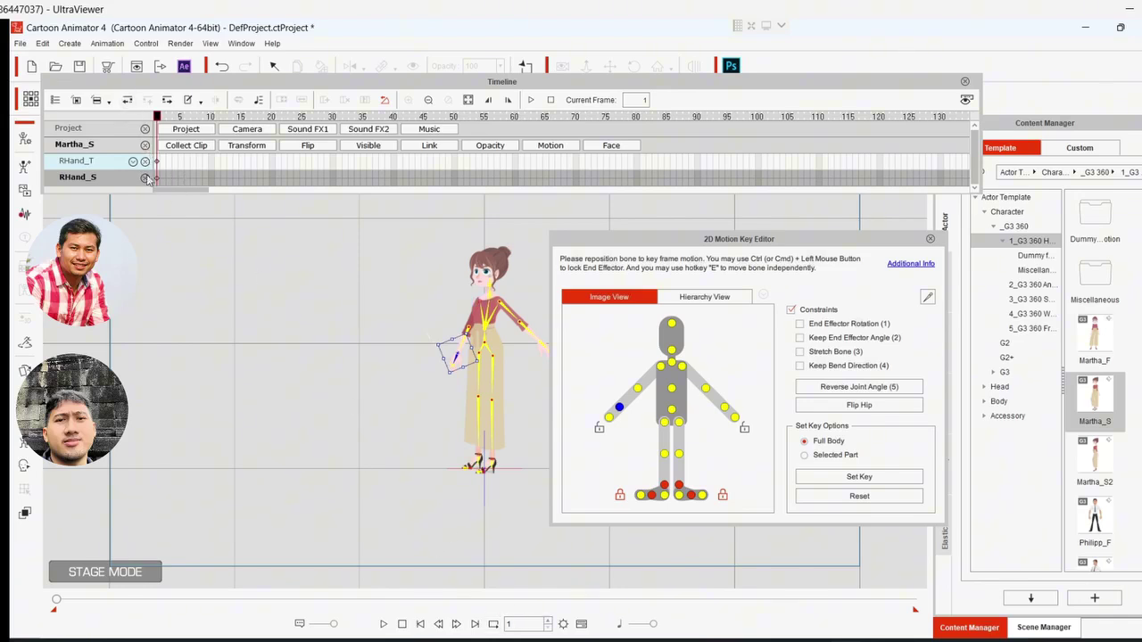
drag(462, 359, 471, 364)
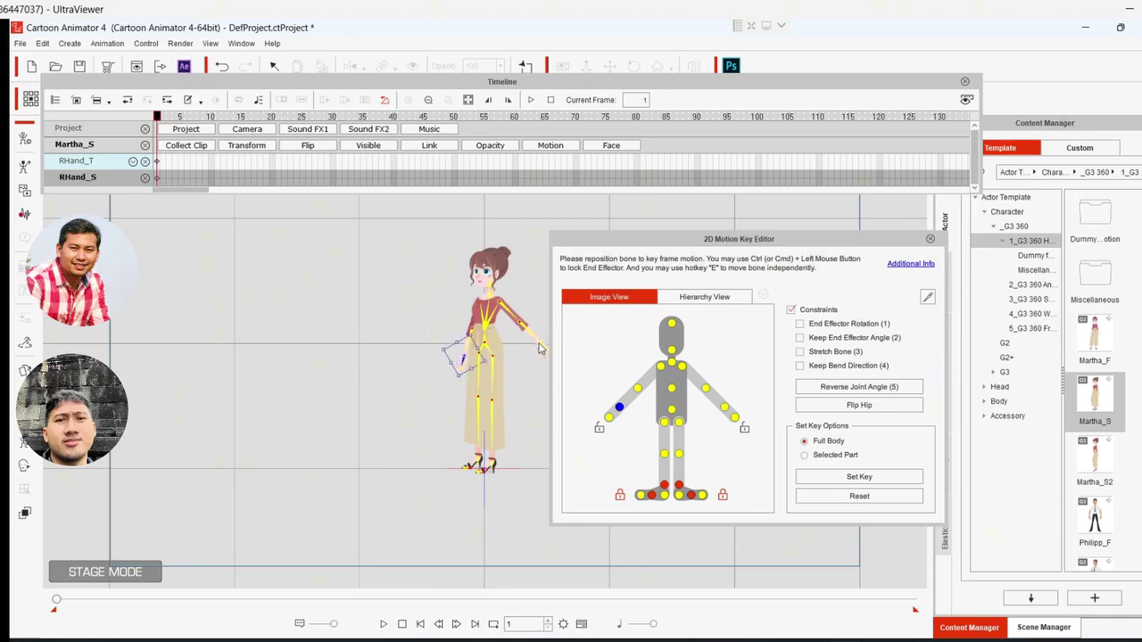
drag(544, 346, 504, 366)
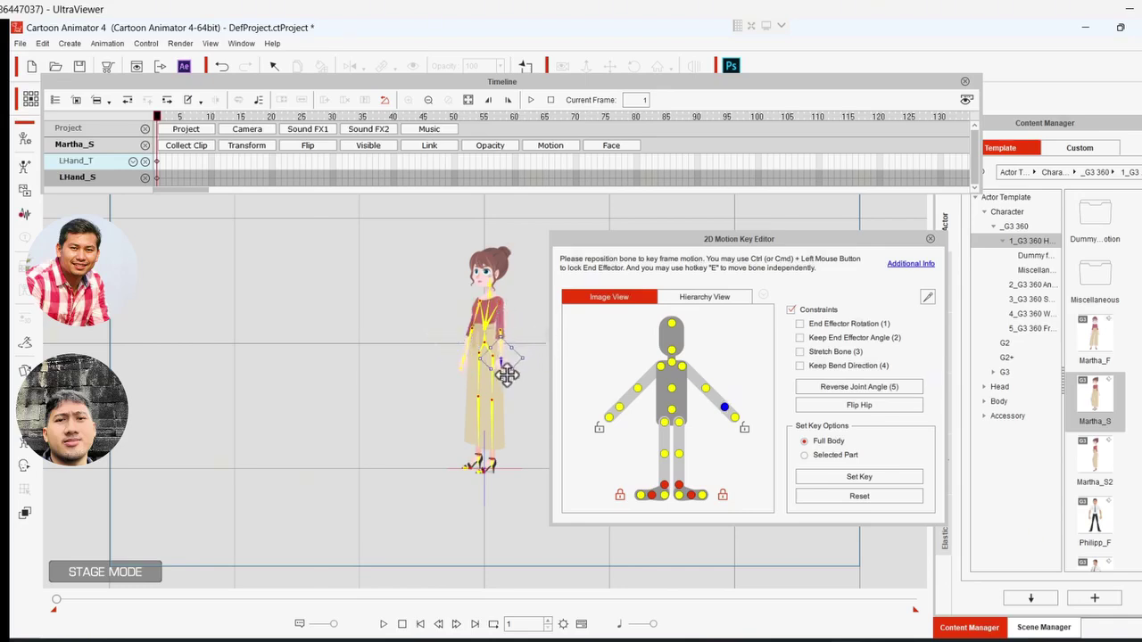
- Key Martha_S's right hand swung slightly outward from her body at frame 10
mouse_move(158, 119)
mouse_down()
mouse_move(299, 117)
mouse_move(187, 117)
mouse_move(139, 130)
mouse_up()
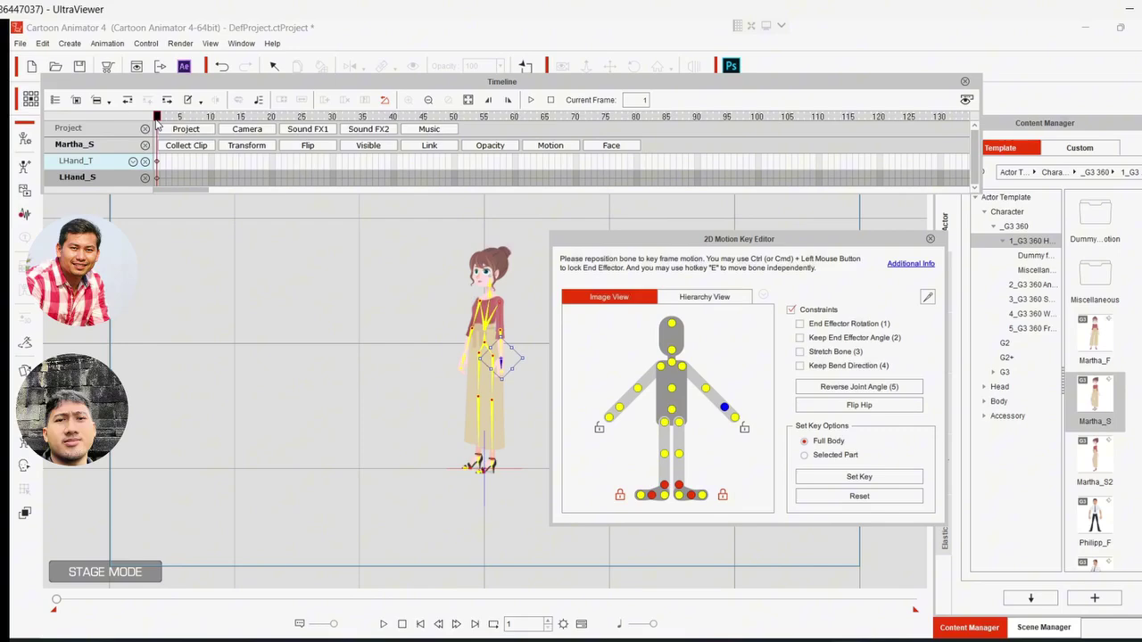
drag(157, 120, 212, 122)
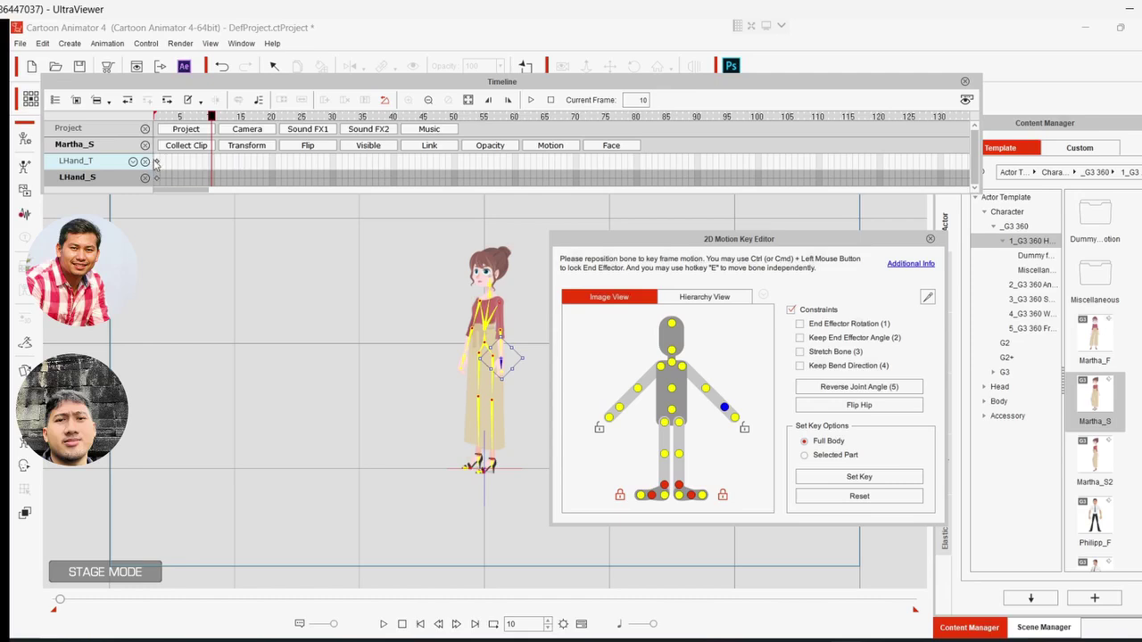
click(464, 361)
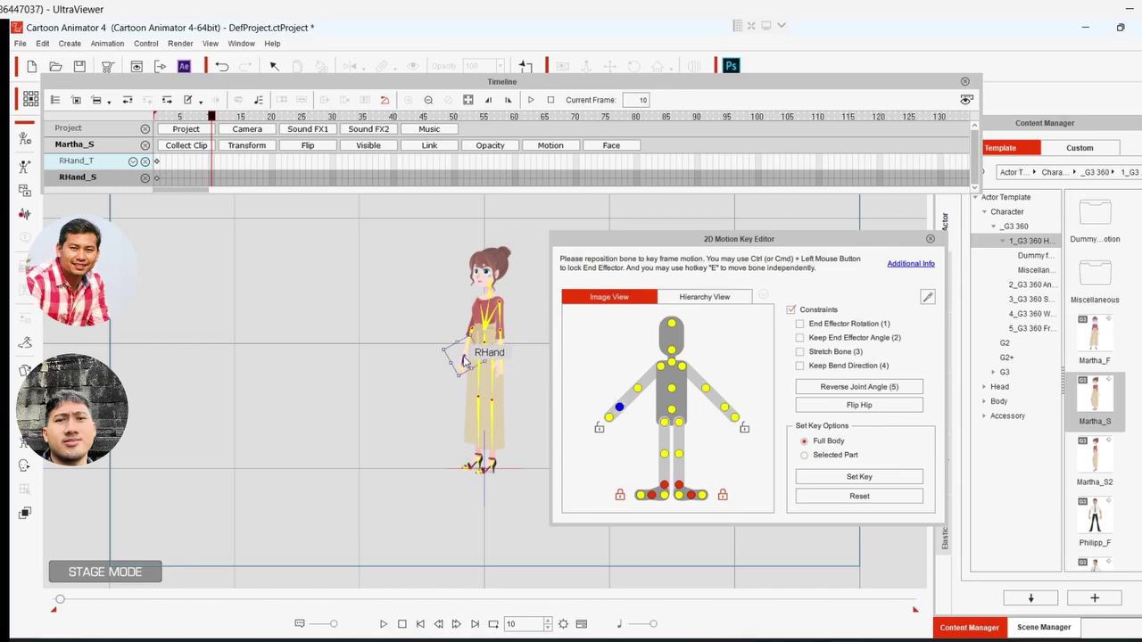
drag(463, 361, 435, 351)
click(212, 163)
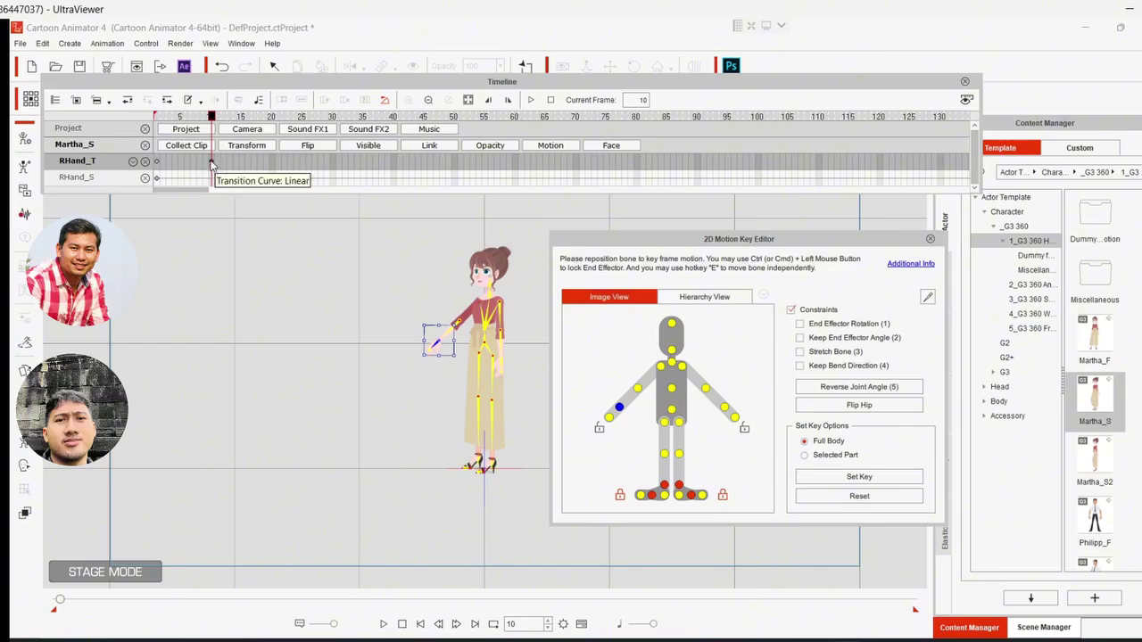
- Compare the right-hand keys at frames 1 and 10, and raise the right arm to horizontal at frame 10
click(157, 162)
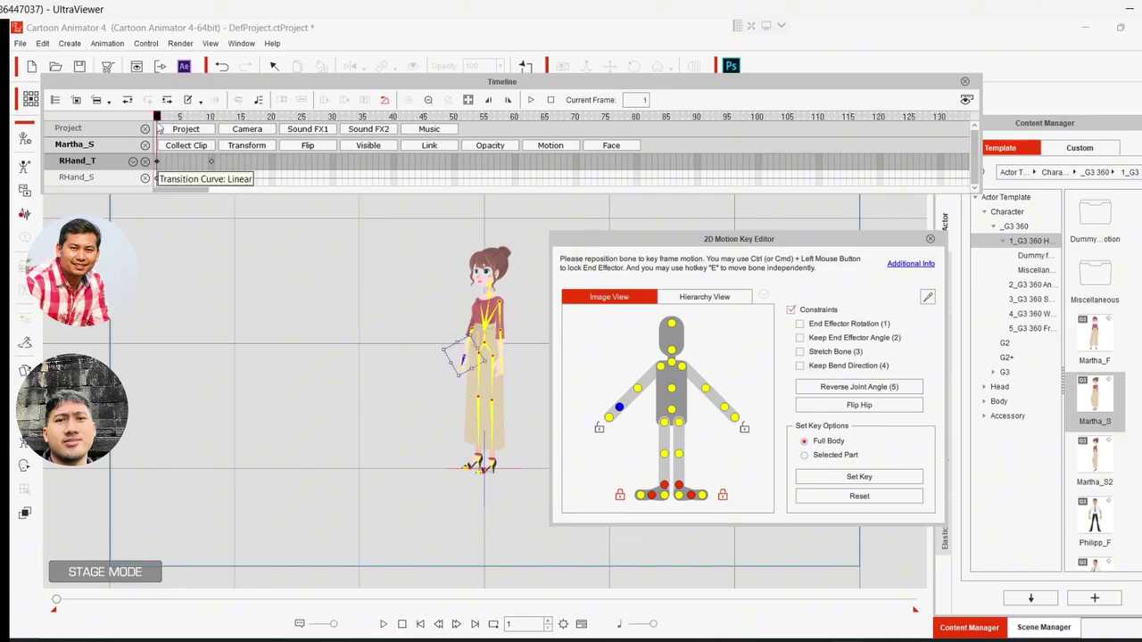
click(211, 161)
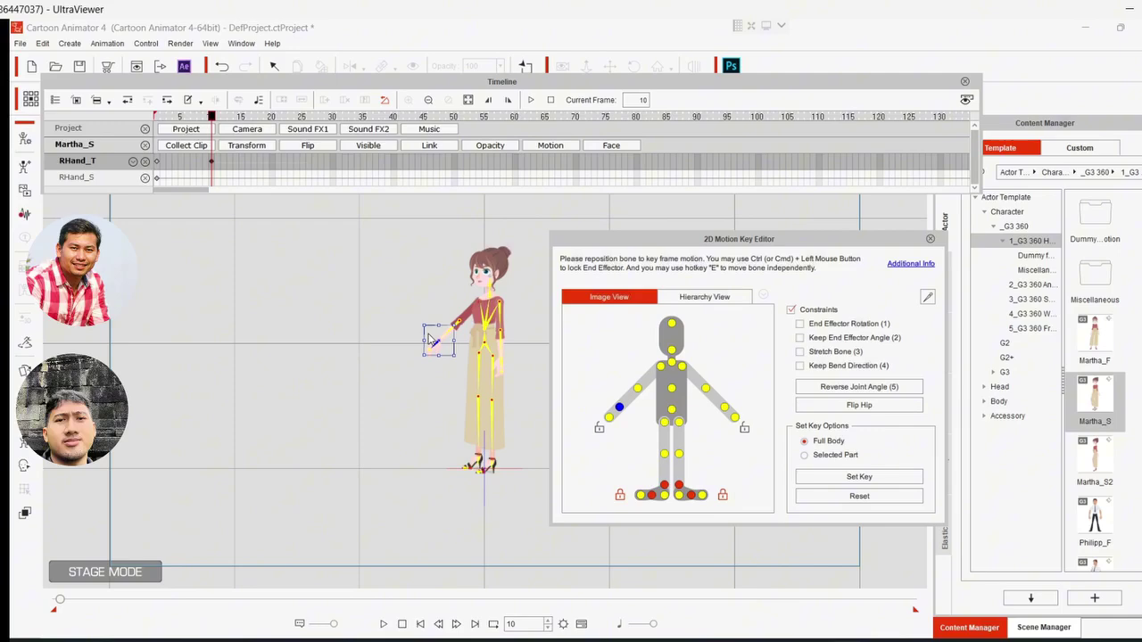
click(157, 163)
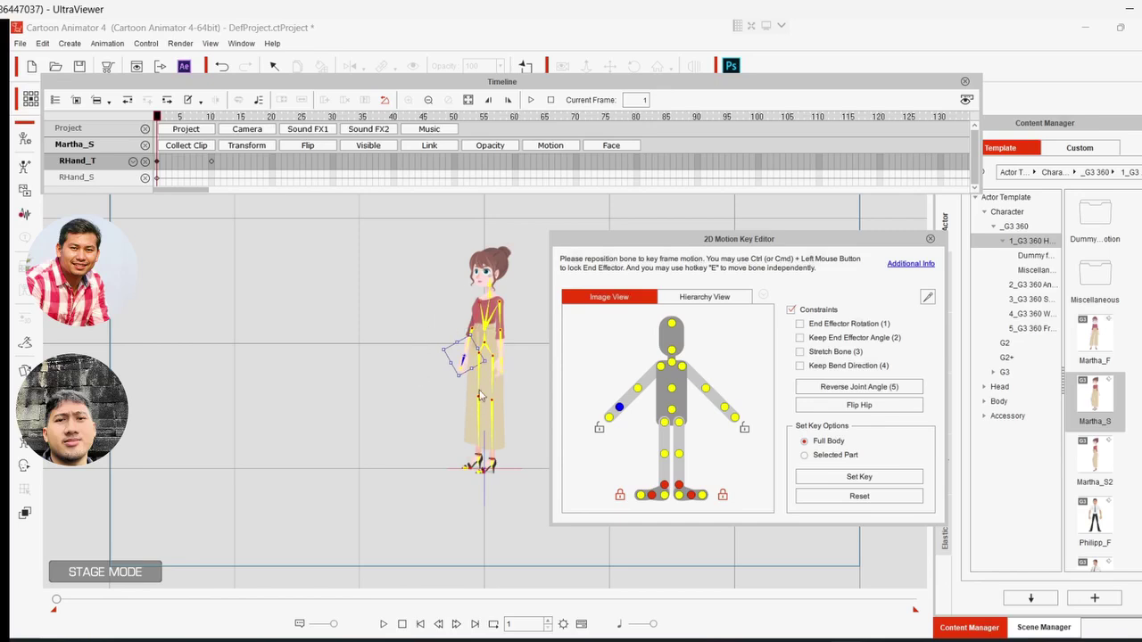
click(211, 163)
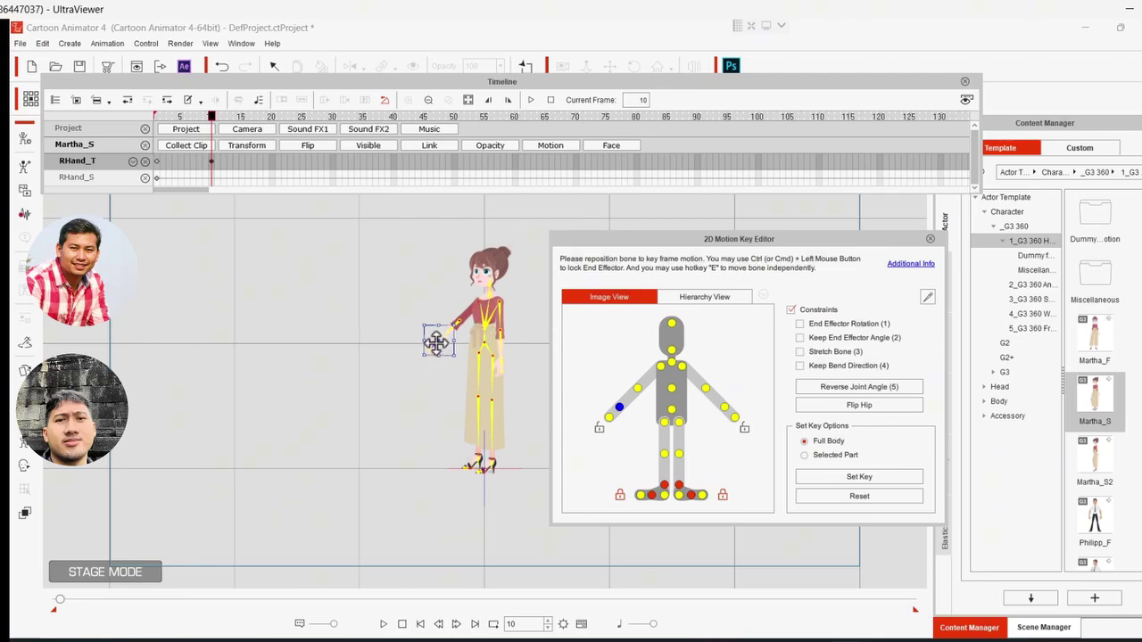
drag(436, 339, 389, 301)
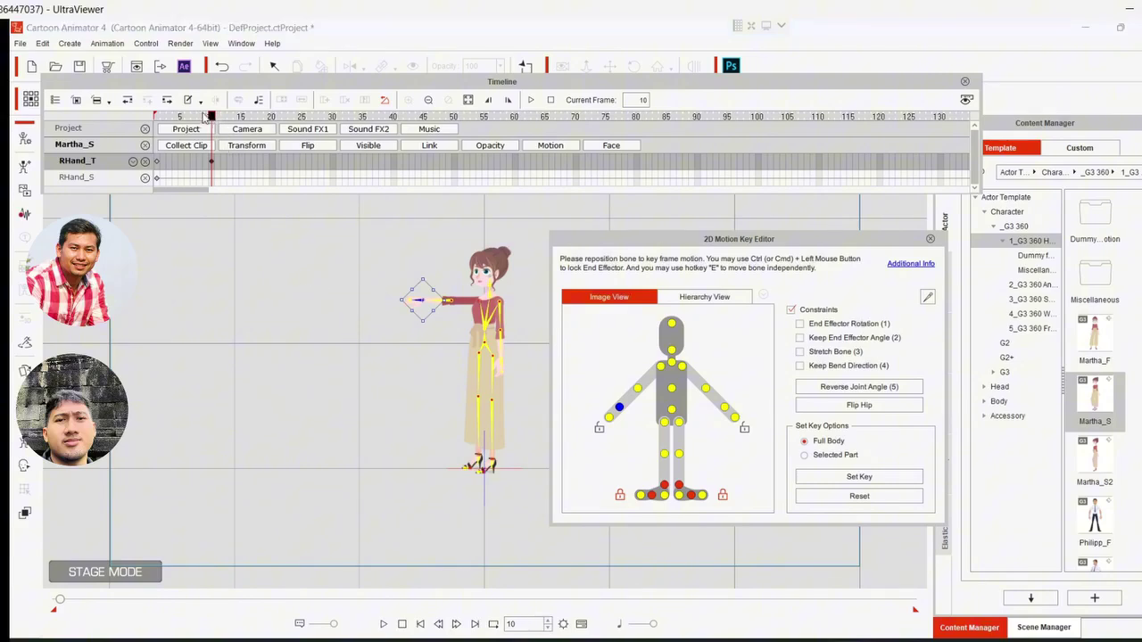
- Step through frames 1 to 10 to examine the in-between poses of the right arm
drag(211, 118, 154, 112)
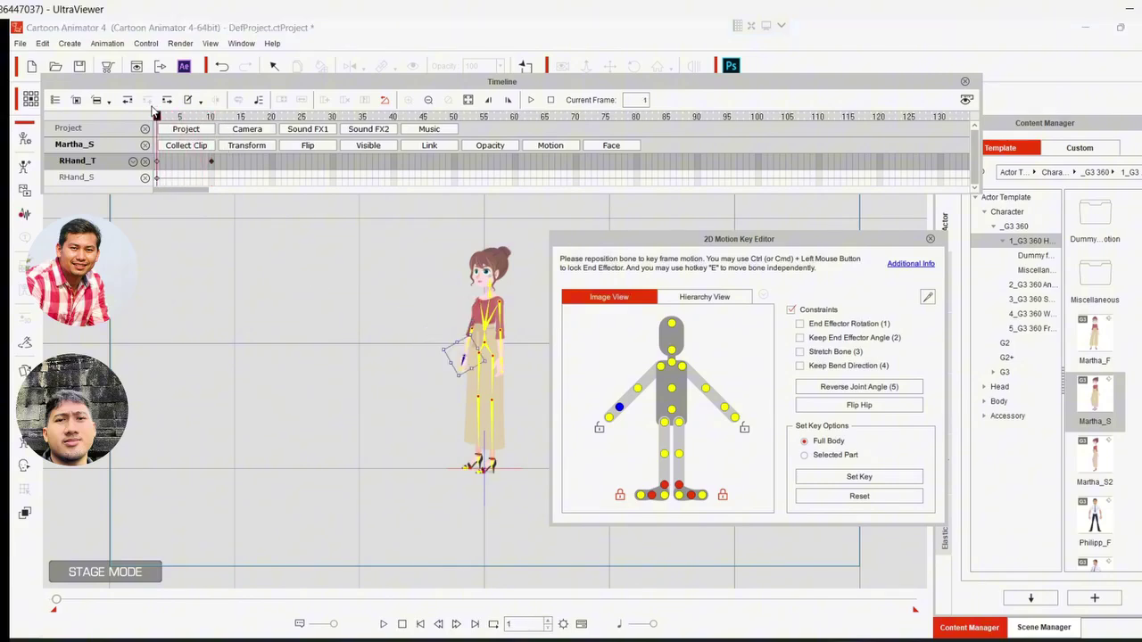
click(158, 161)
click(163, 118)
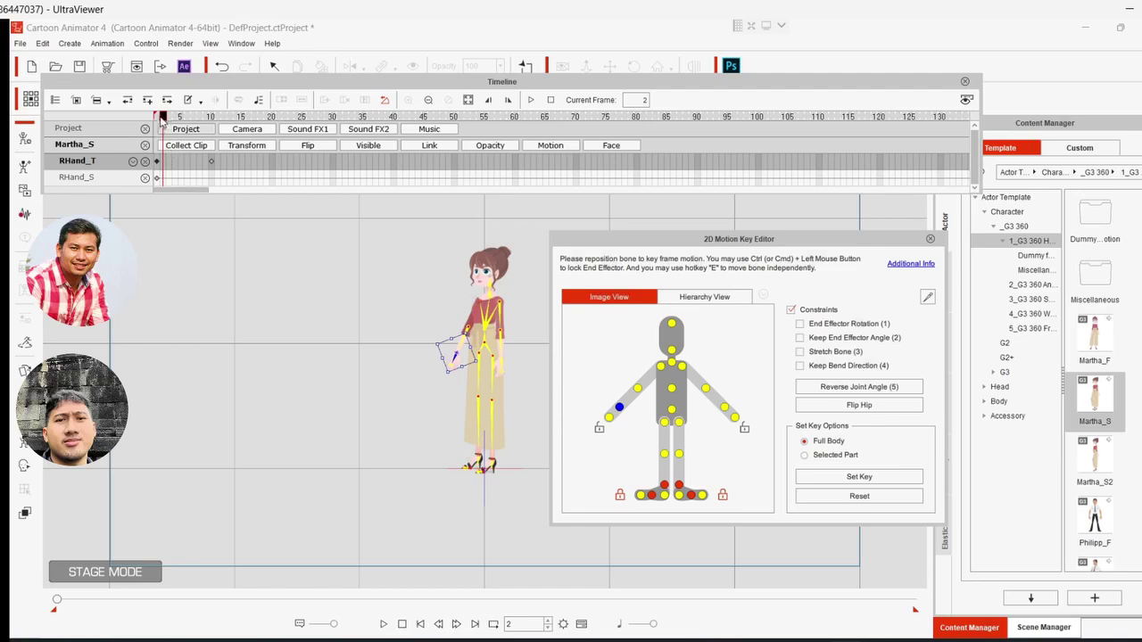
click(169, 117)
click(174, 118)
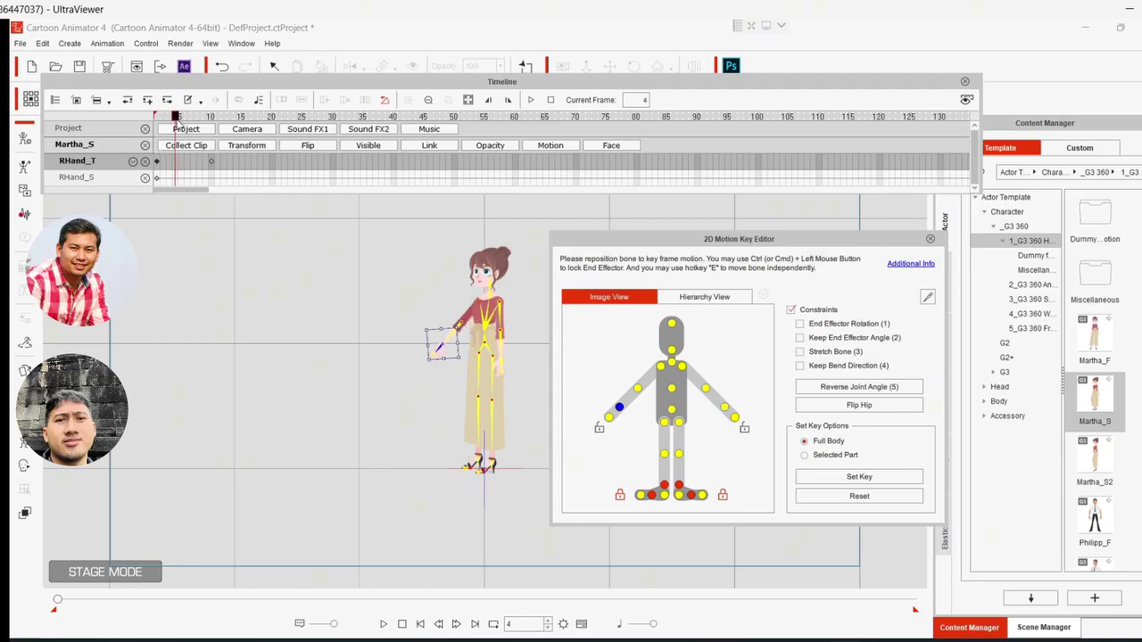
click(181, 117)
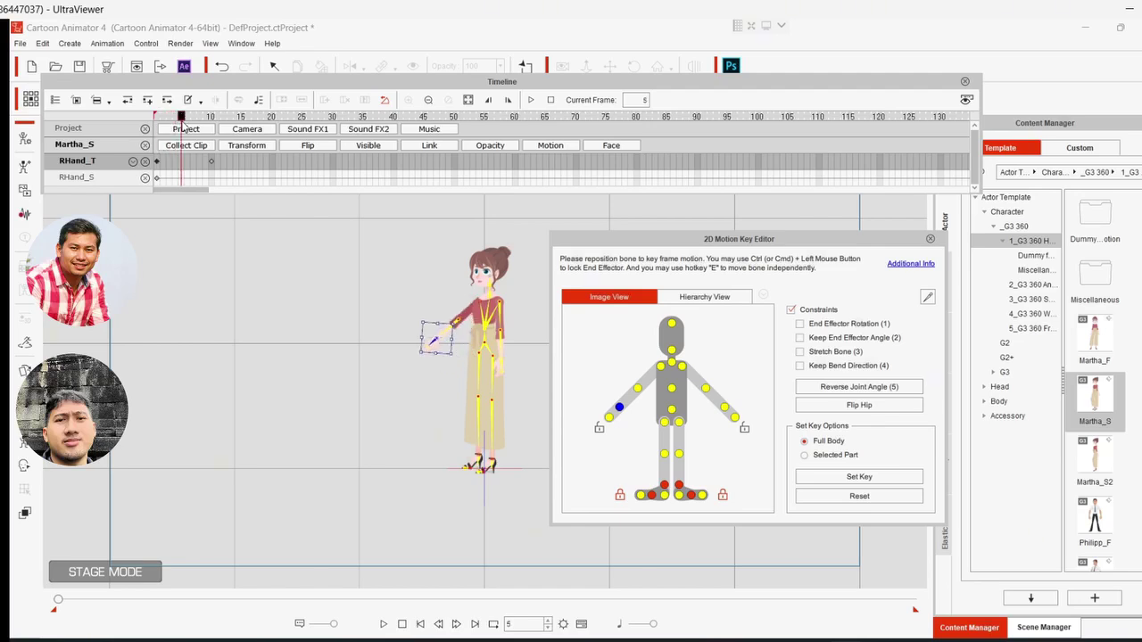
click(187, 123)
click(192, 124)
click(199, 125)
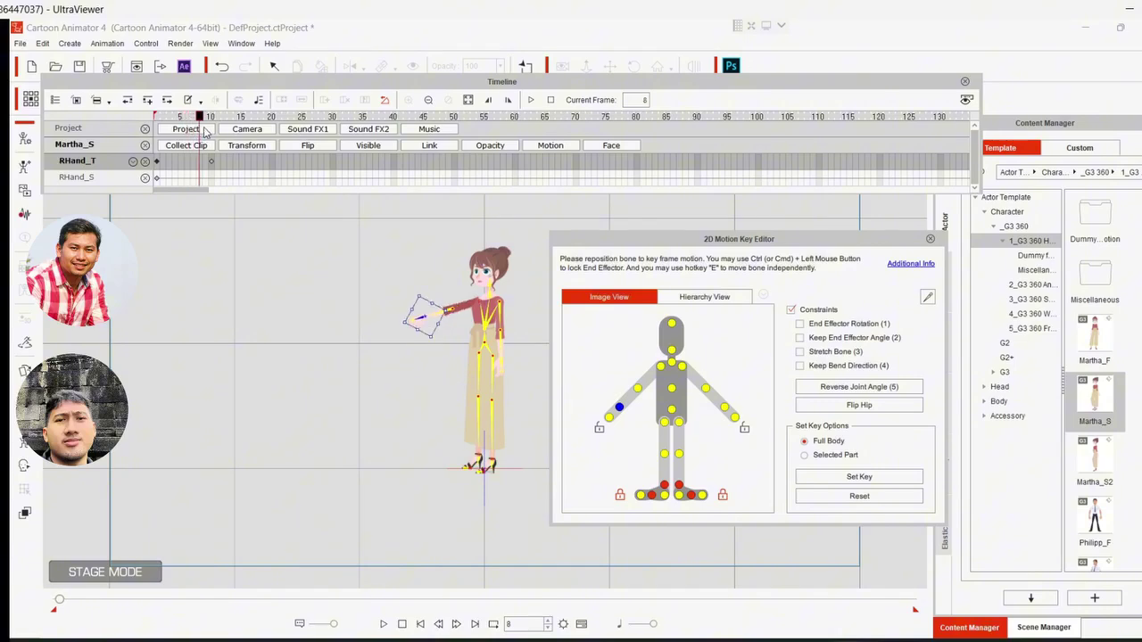
click(205, 132)
click(211, 134)
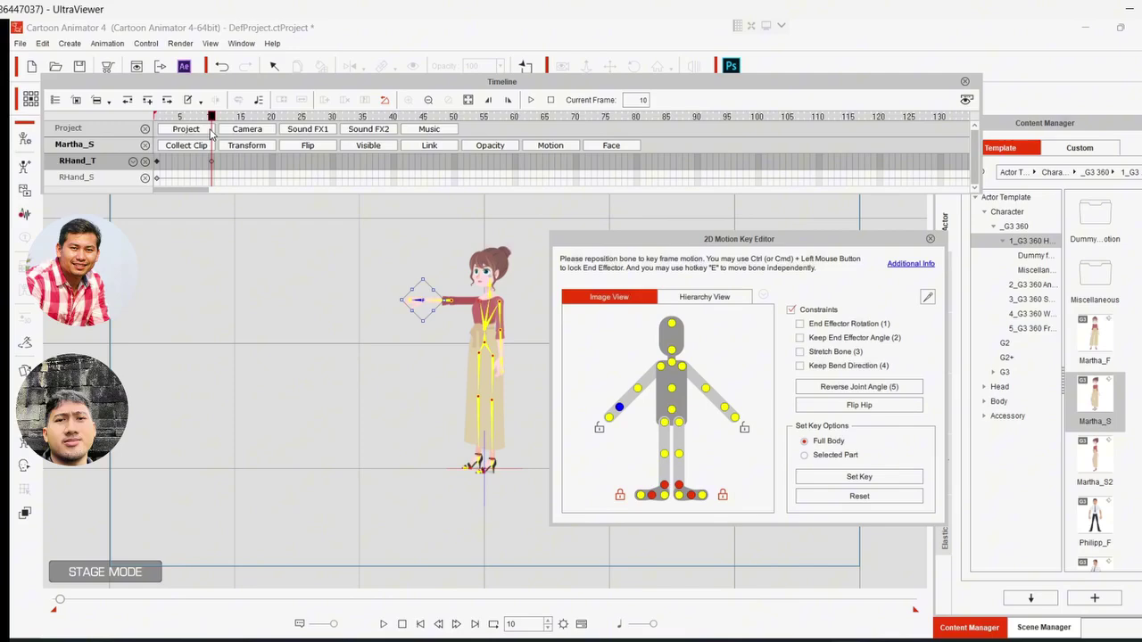
drag(211, 134, 253, 147)
- Check the RHand_T keys at frames 10 and 1, and shift the 2D Motion Key Editor slightly away from the character
click(212, 162)
click(169, 117)
drag(169, 117, 144, 126)
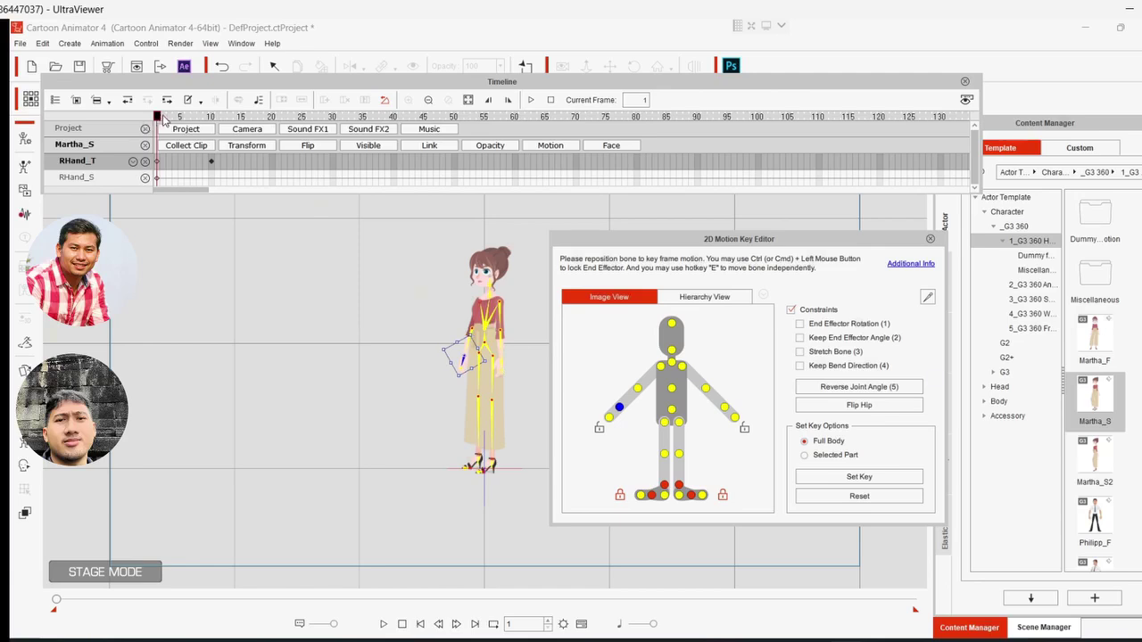
click(165, 120)
click(156, 118)
click(157, 162)
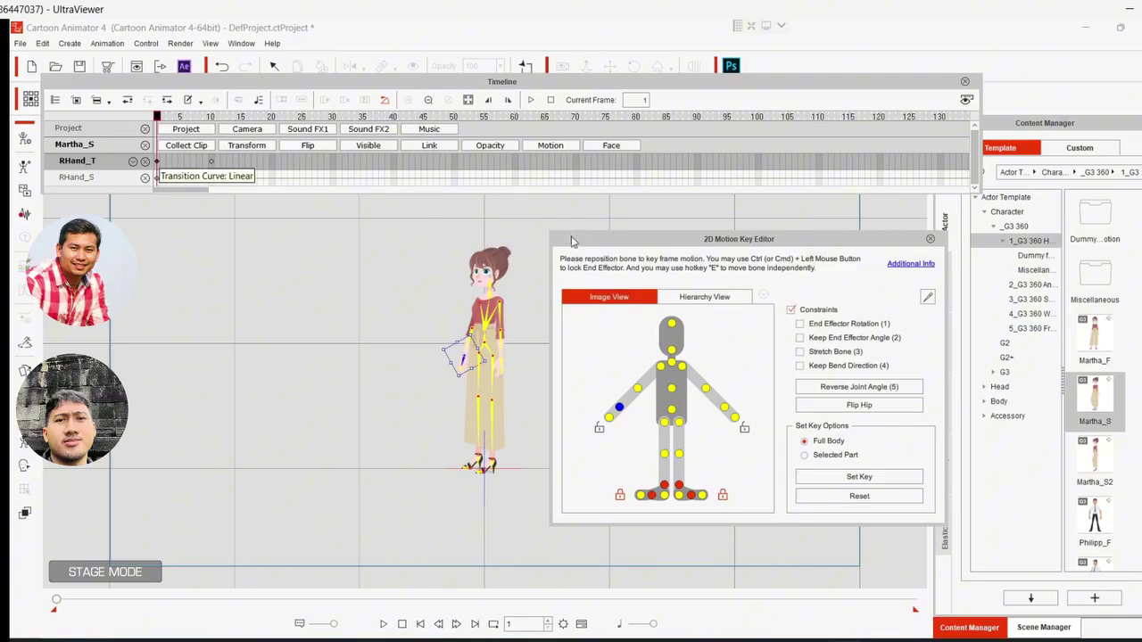
drag(589, 248, 603, 248)
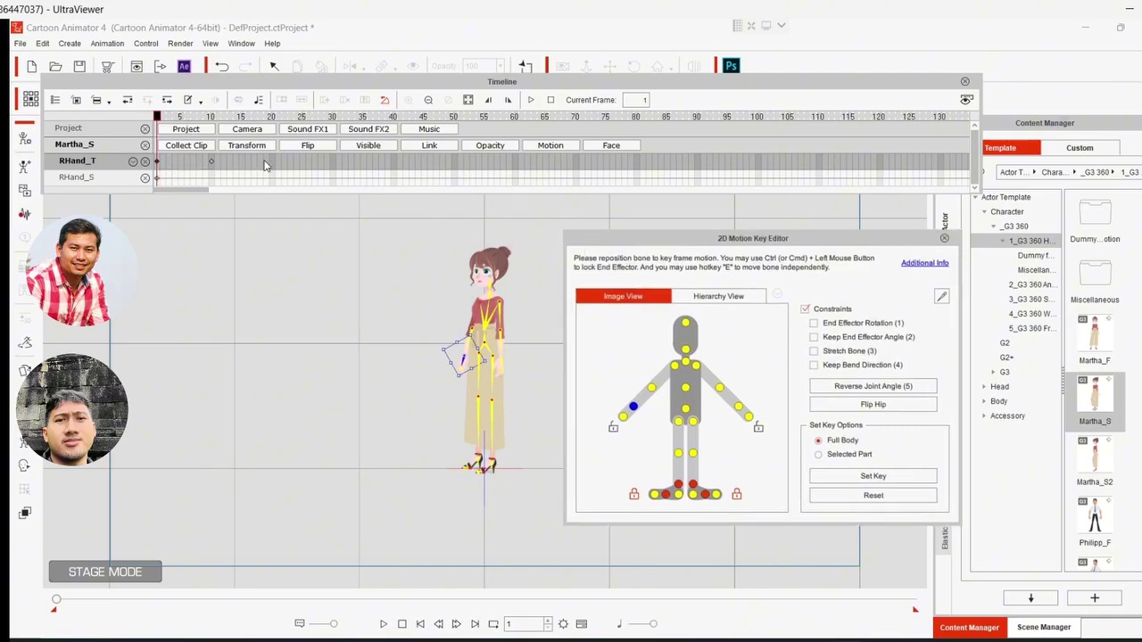
- Check the right arm's pose at frame 2 against frame 1, and scrub its movement up to frame 10
click(164, 119)
drag(165, 122, 163, 123)
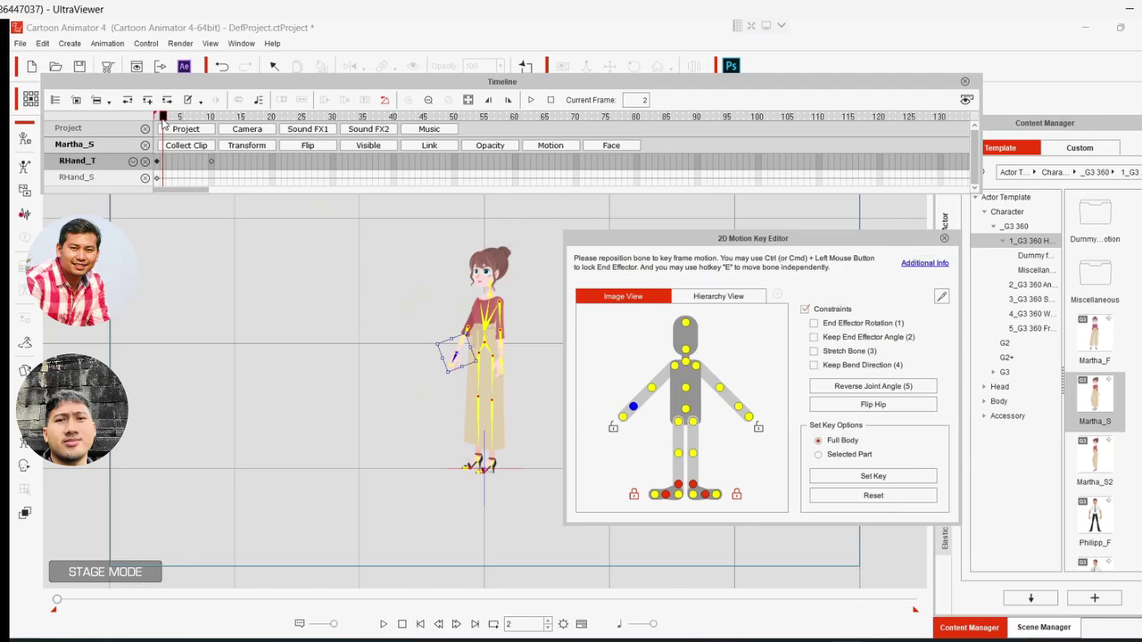
click(157, 119)
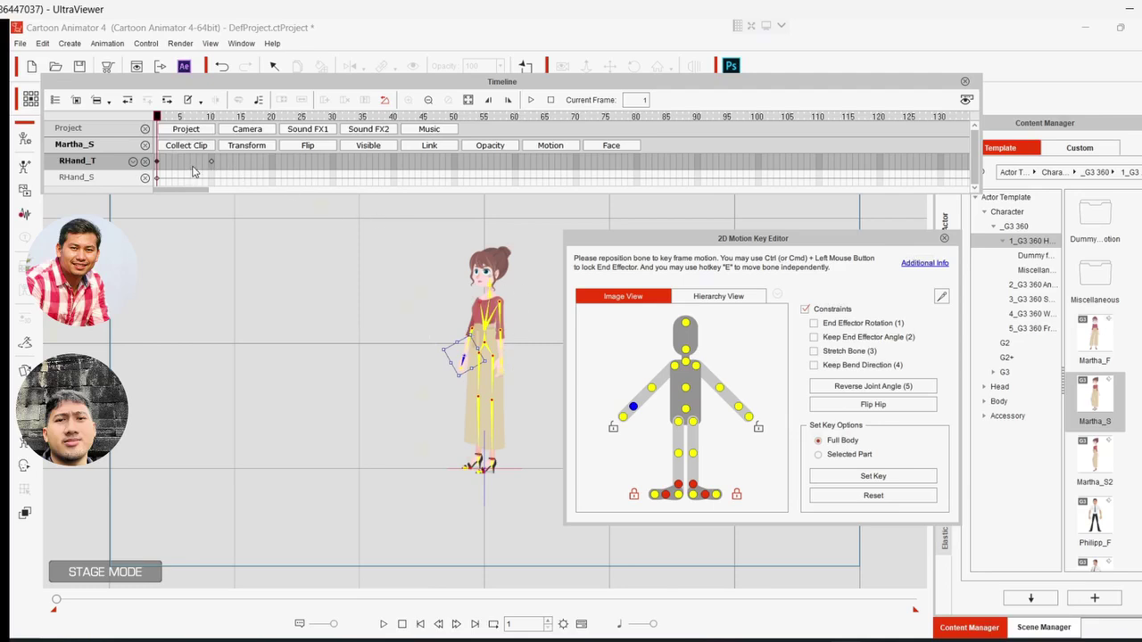
click(182, 117)
drag(188, 121, 212, 123)
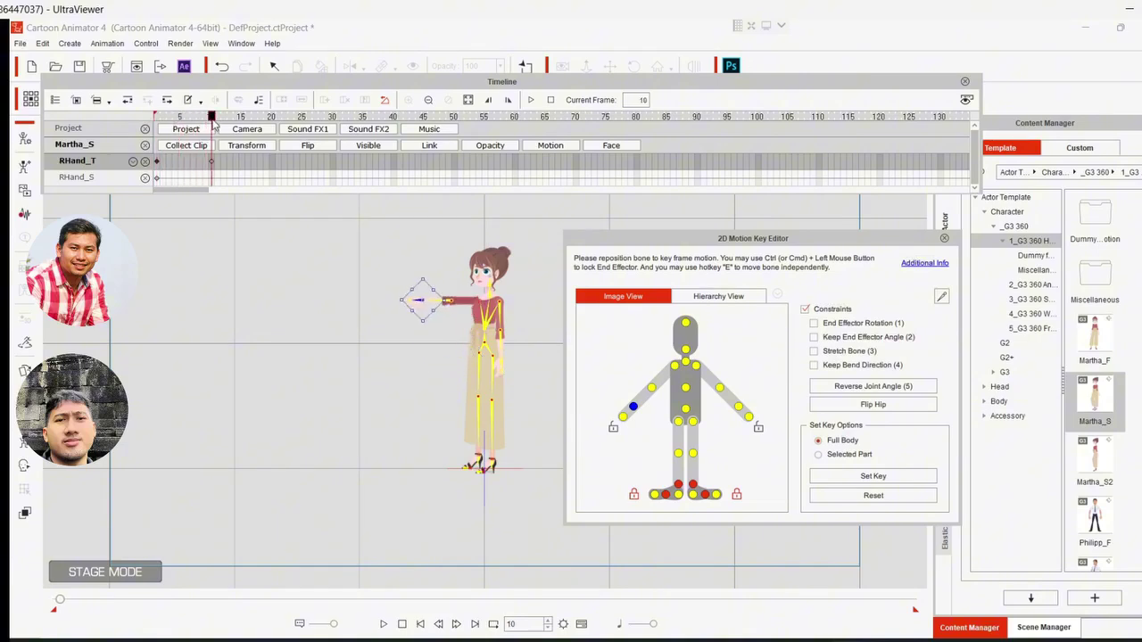
- Compare the right arm's poses at the frame 1 and frame 10 keys and scrub the raising movement between them
click(212, 161)
click(157, 162)
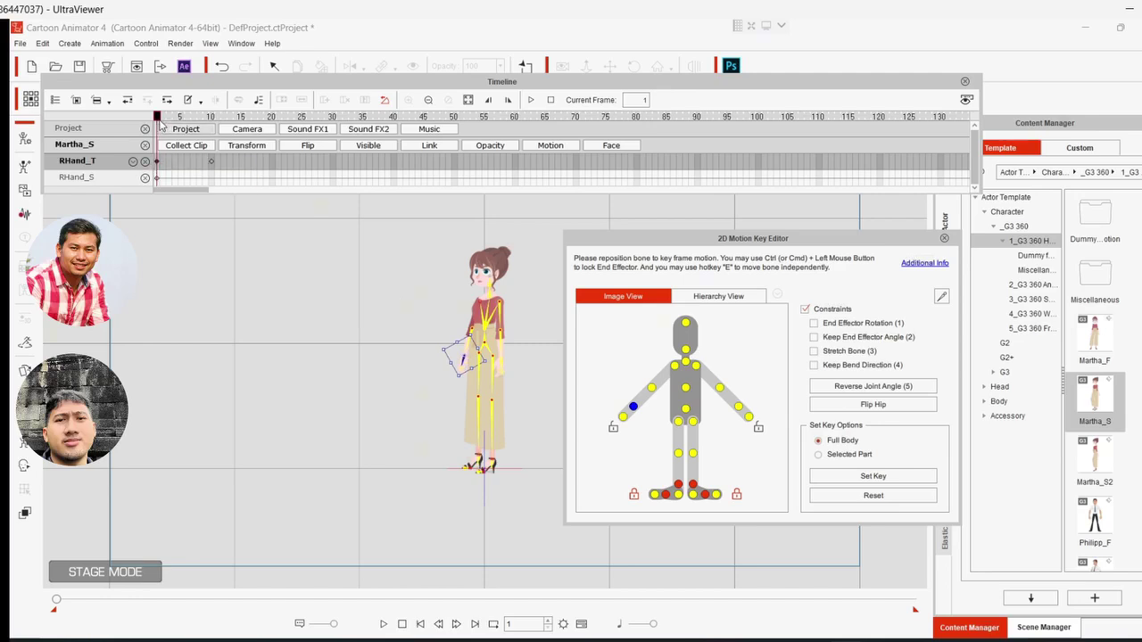
drag(158, 121, 211, 131)
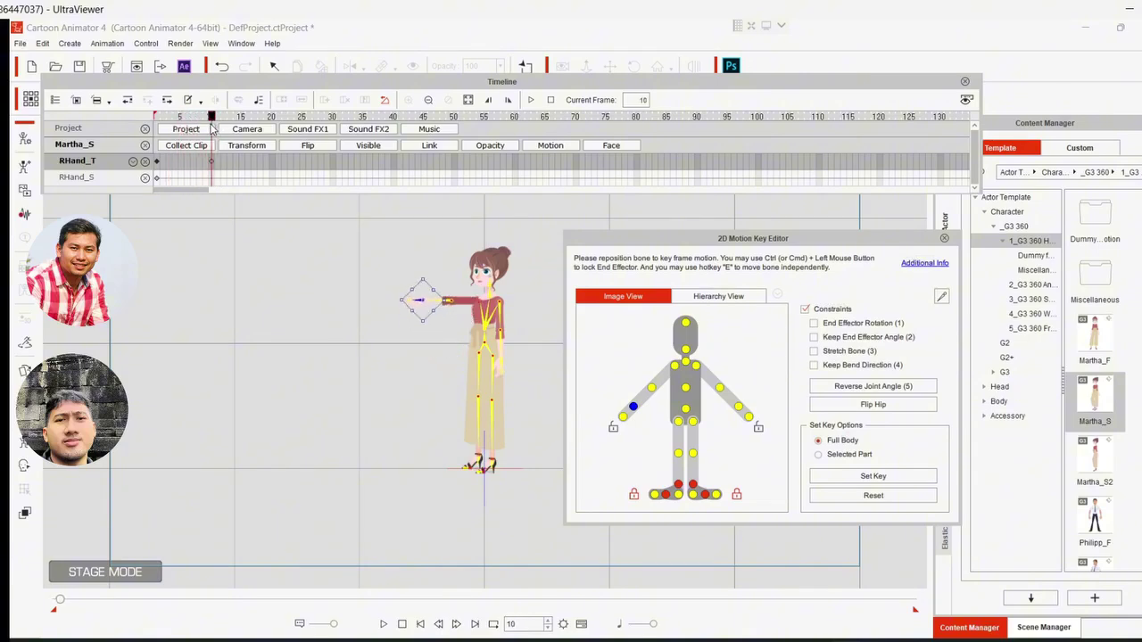
click(157, 121)
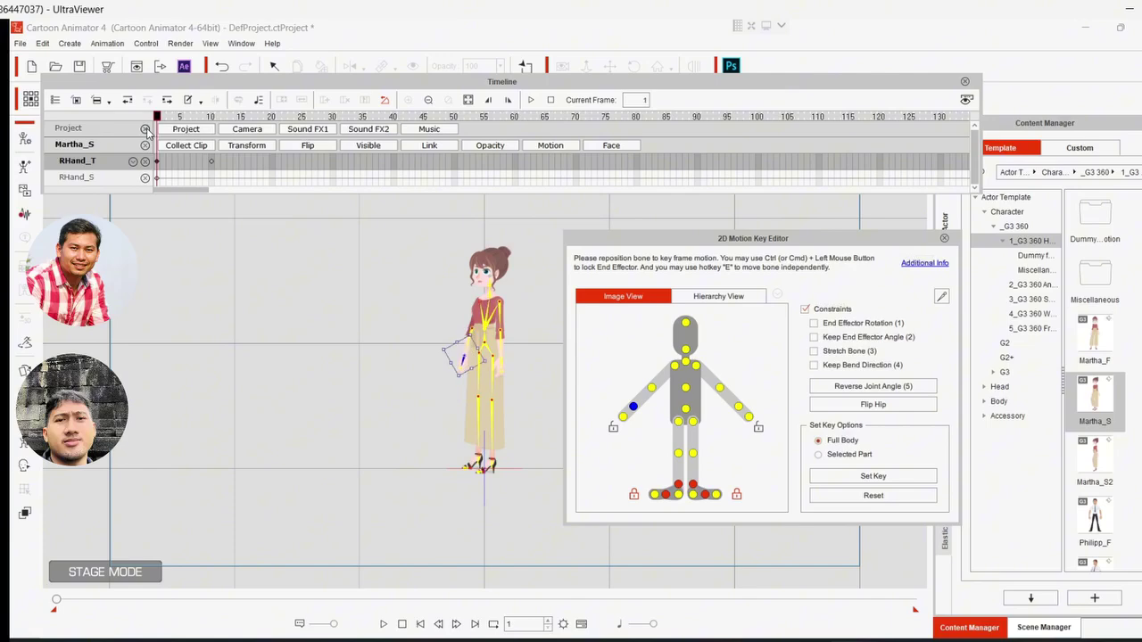
drag(157, 121, 212, 125)
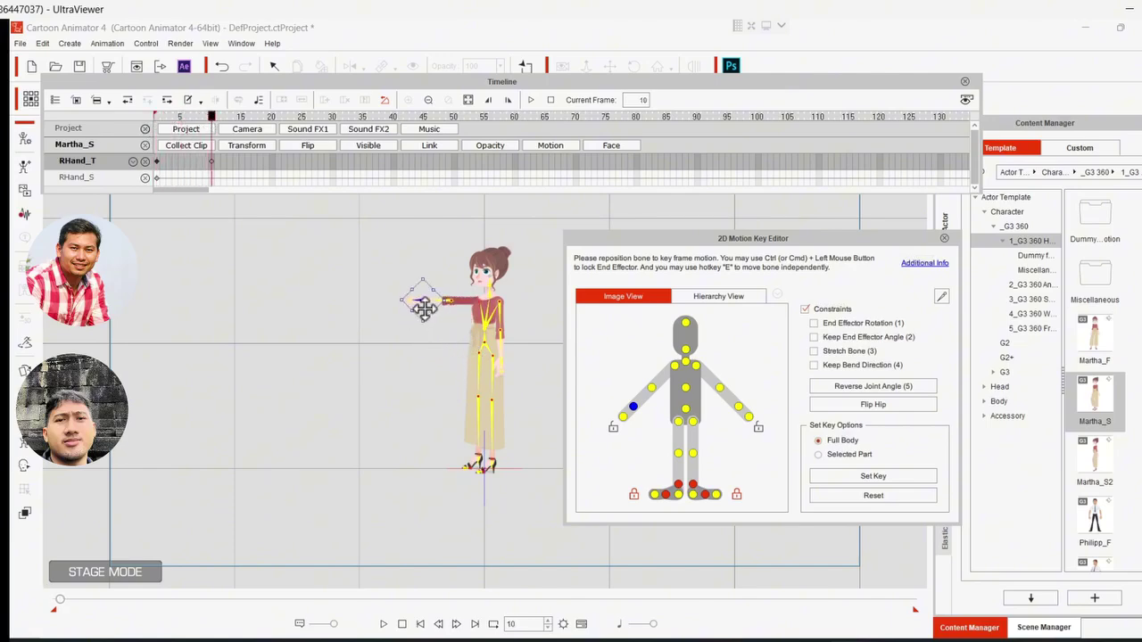
- Lower the right arm to the character's side at frame 20 to add a new RHand_T key
click(211, 161)
drag(211, 117, 273, 132)
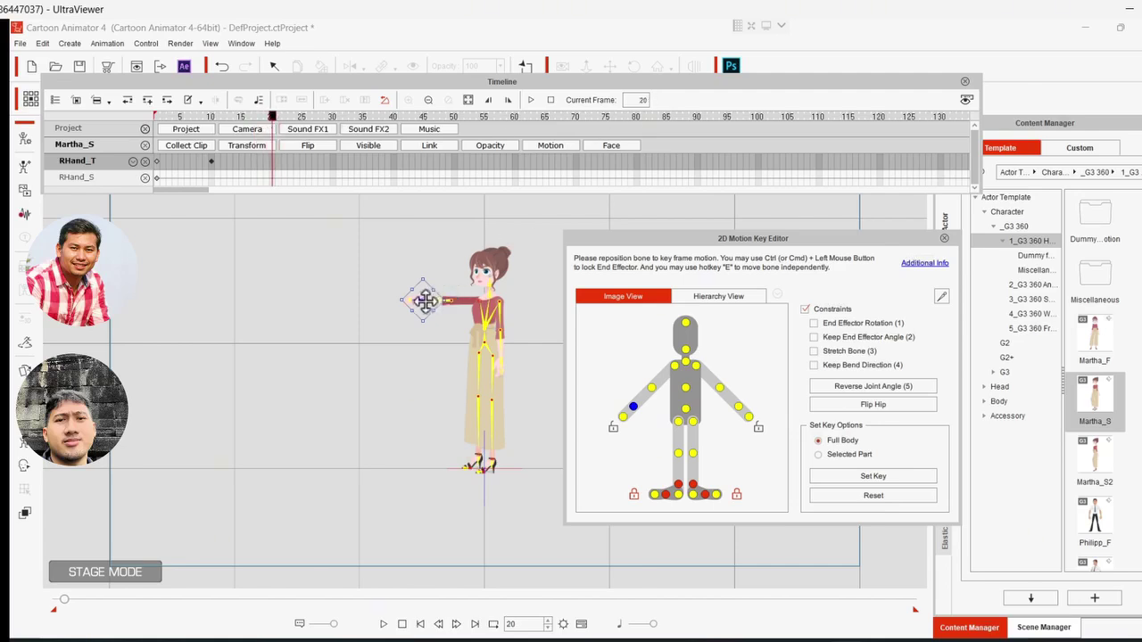
mouse_move(425, 302)
mouse_down()
mouse_move(423, 344)
mouse_move(452, 374)
mouse_up()
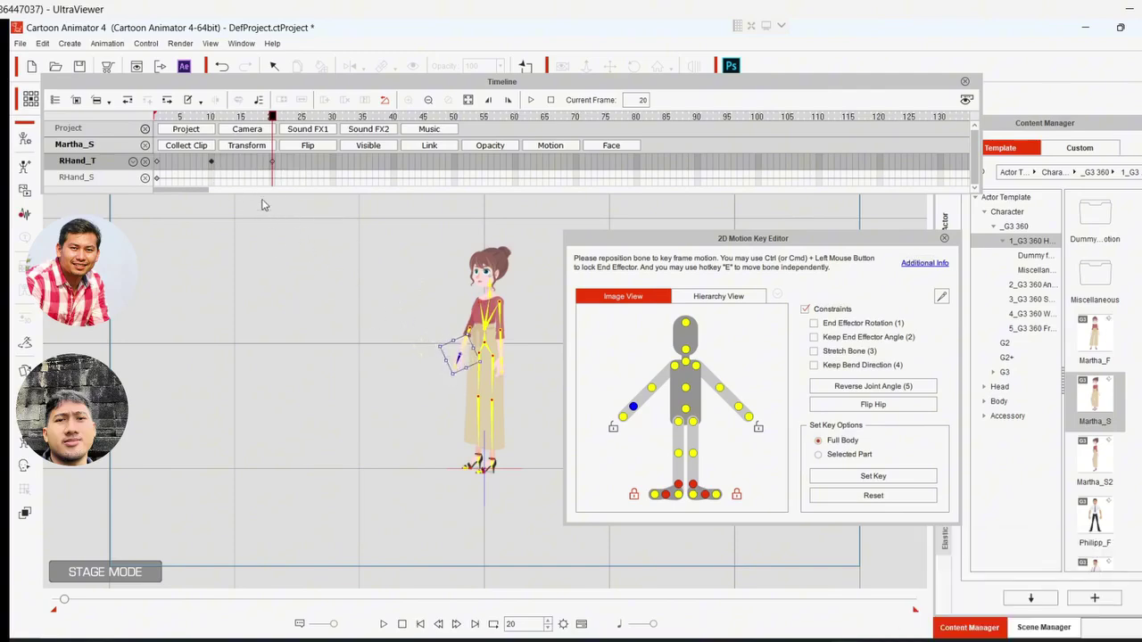
- Compare the RHand_T keys at frames 10 and 20 and scrub the arm's lowering movement between them
click(211, 161)
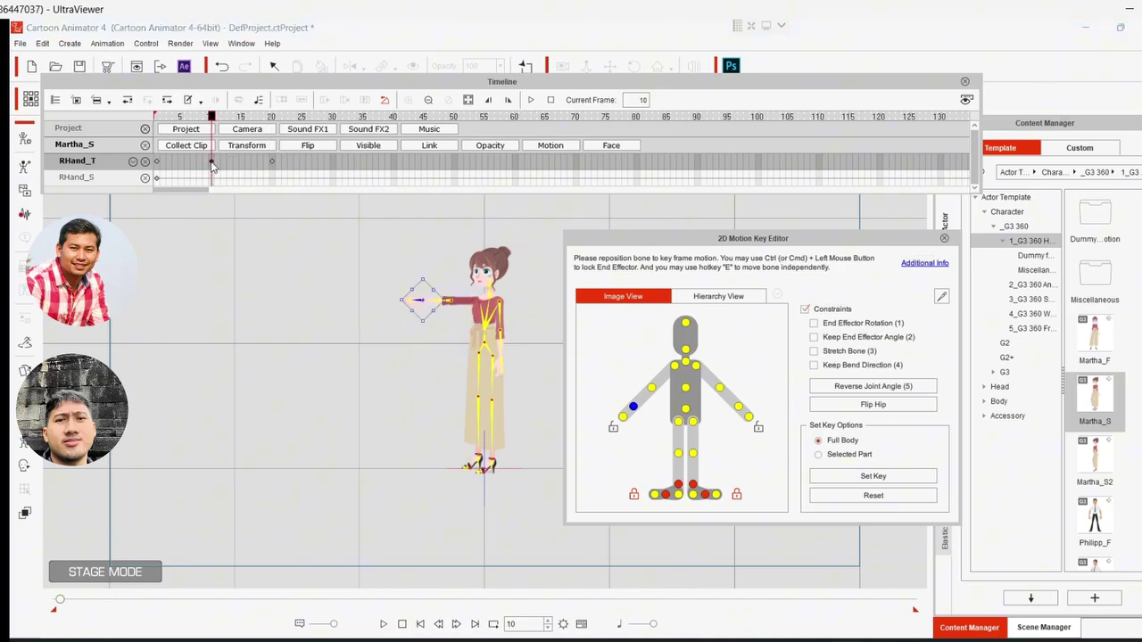
click(272, 161)
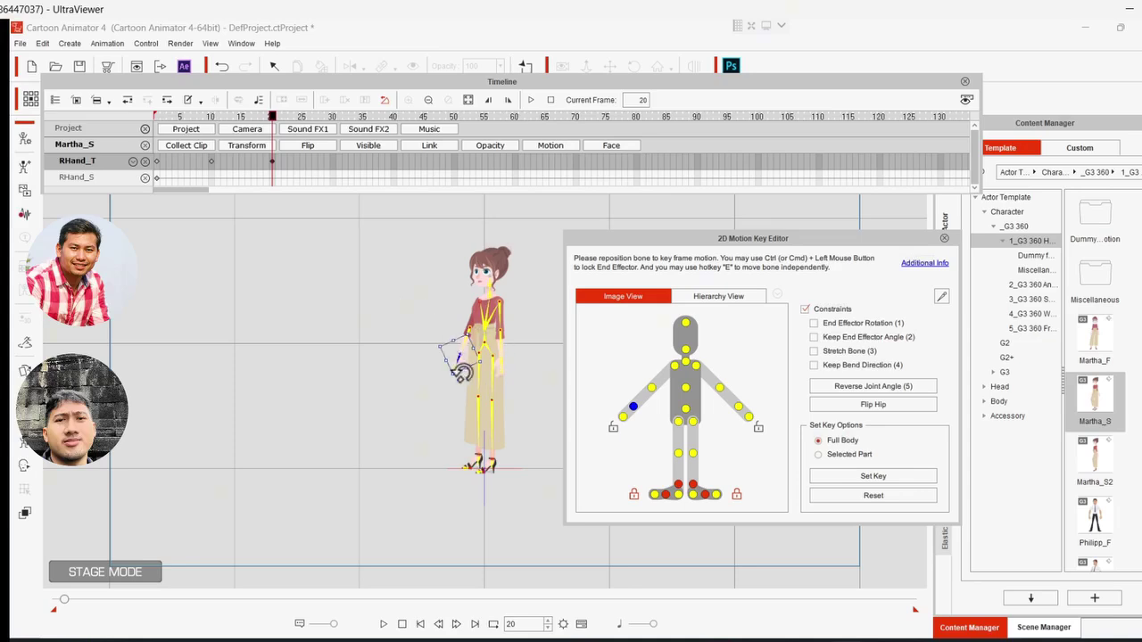
click(212, 162)
mouse_move(211, 117)
mouse_down()
mouse_move(241, 117)
mouse_move(215, 127)
mouse_up()
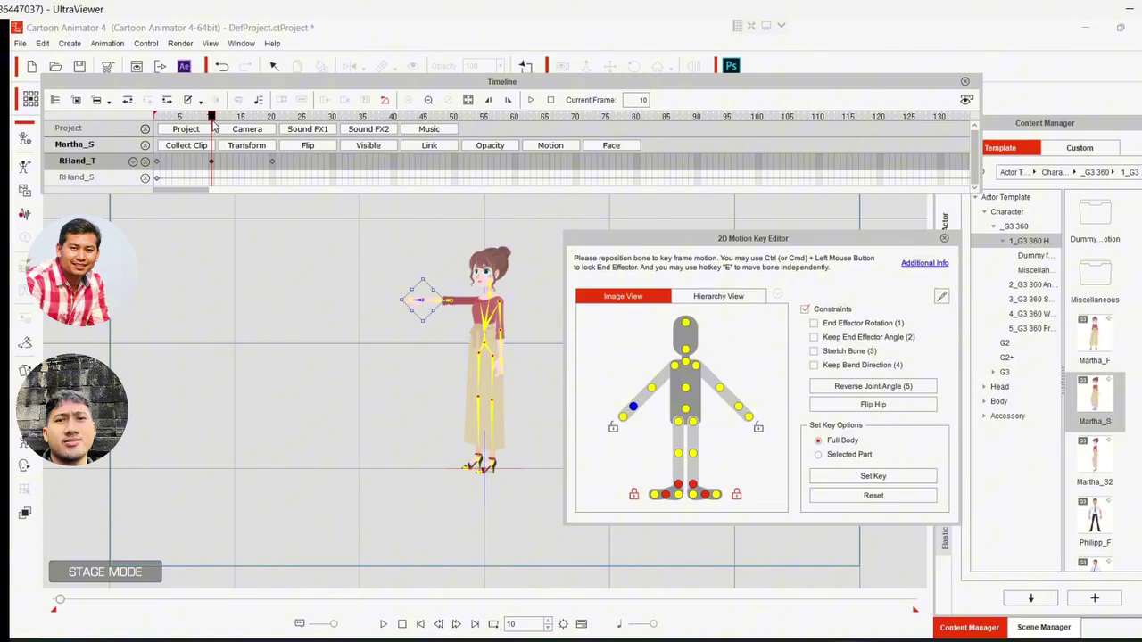
drag(214, 126, 273, 129)
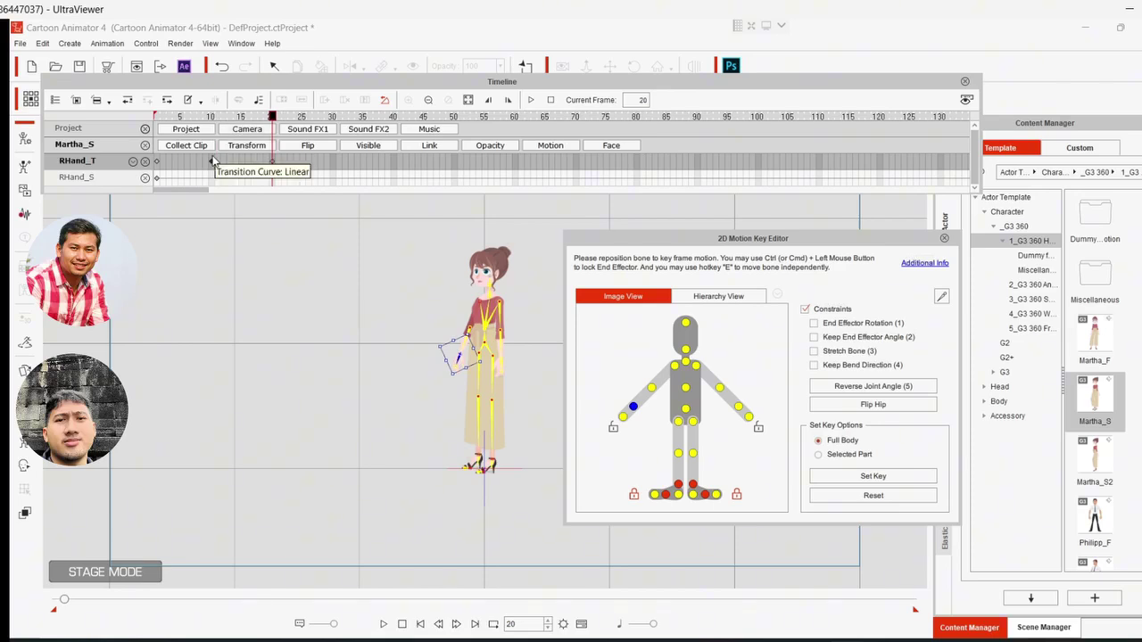
- Review the right arm's poses at the frame 1, 10 and 20 keys, and scrub repeatedly from frame 10 to 20
click(229, 117)
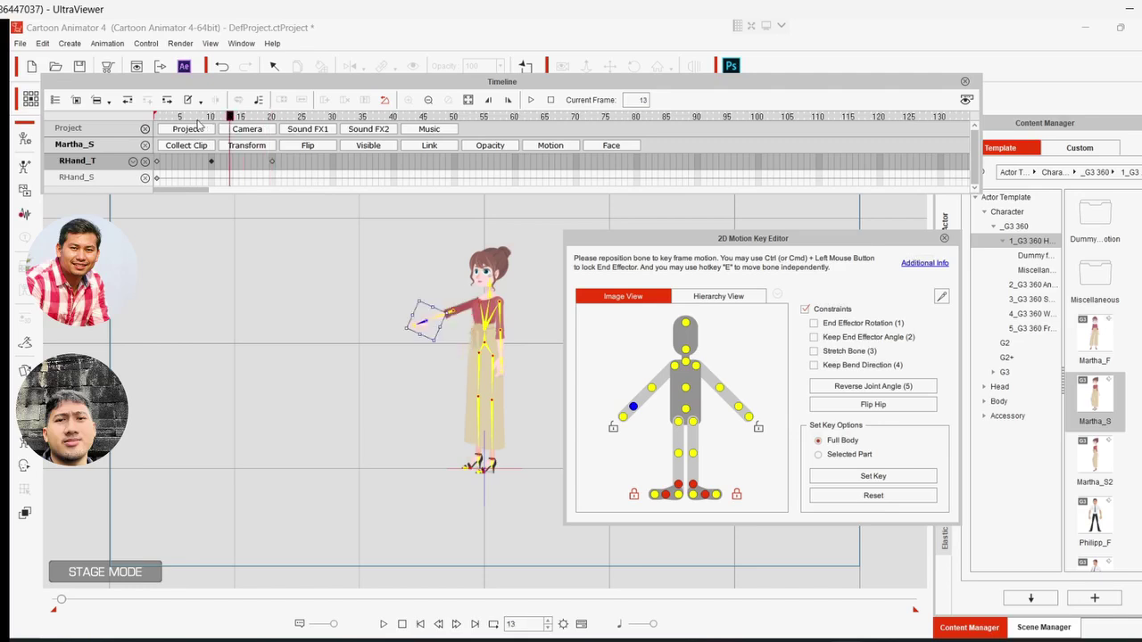
click(157, 161)
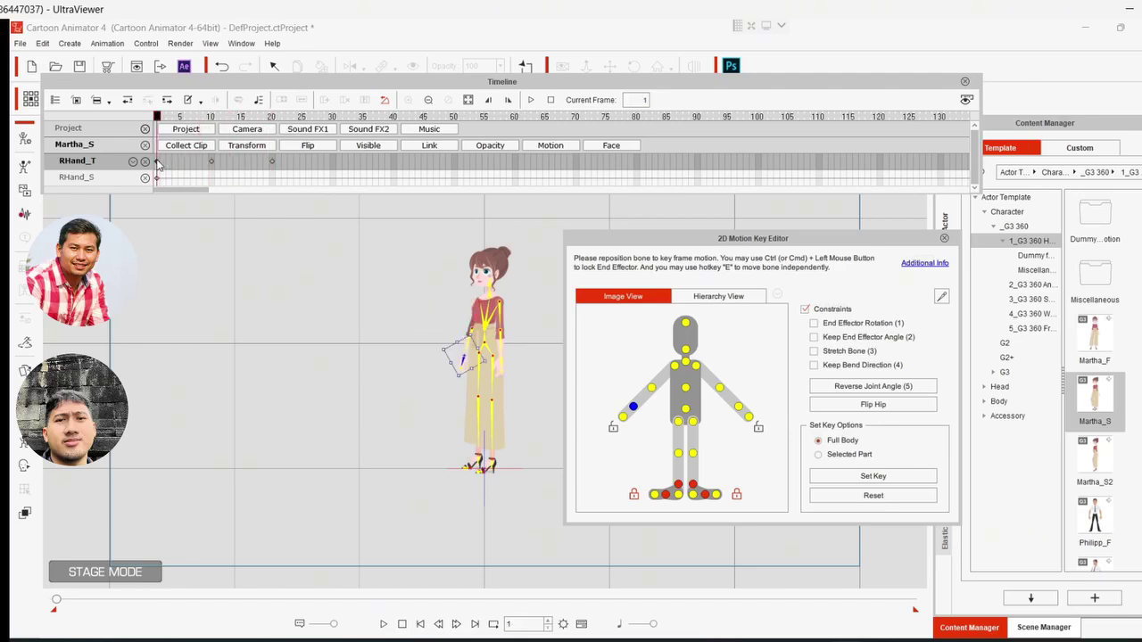
click(211, 162)
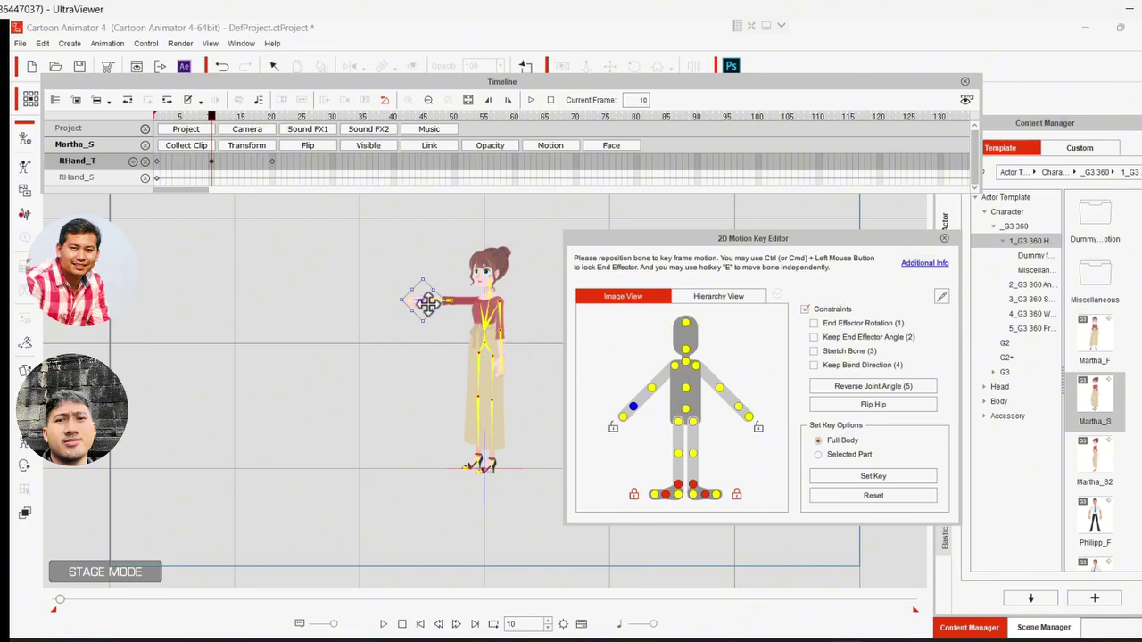
click(272, 162)
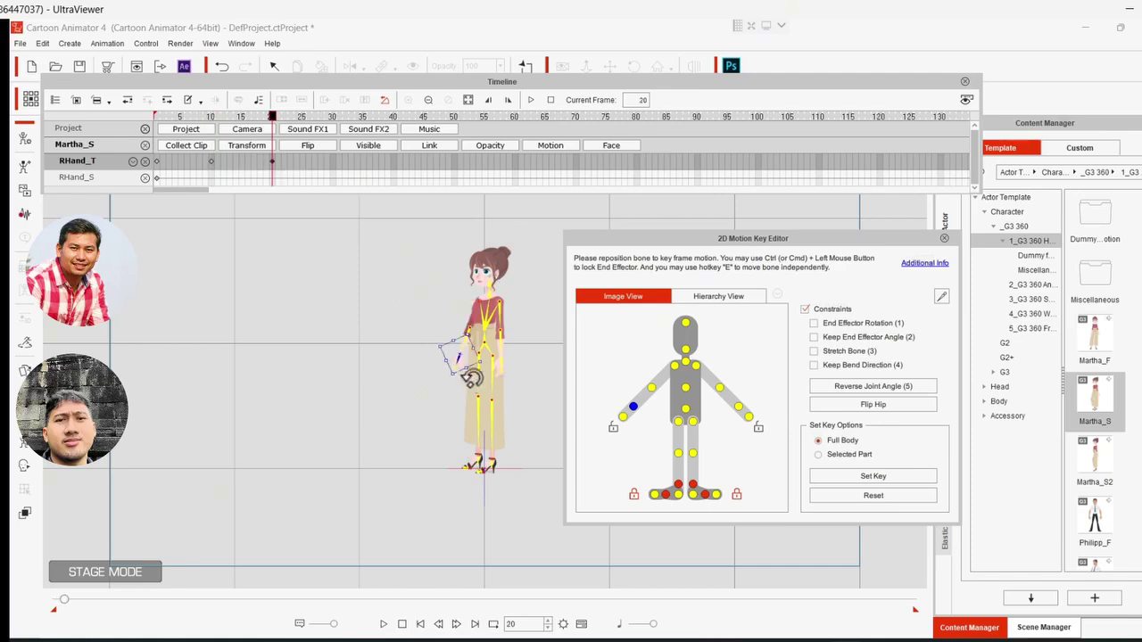
click(212, 117)
drag(214, 118, 275, 131)
click(214, 119)
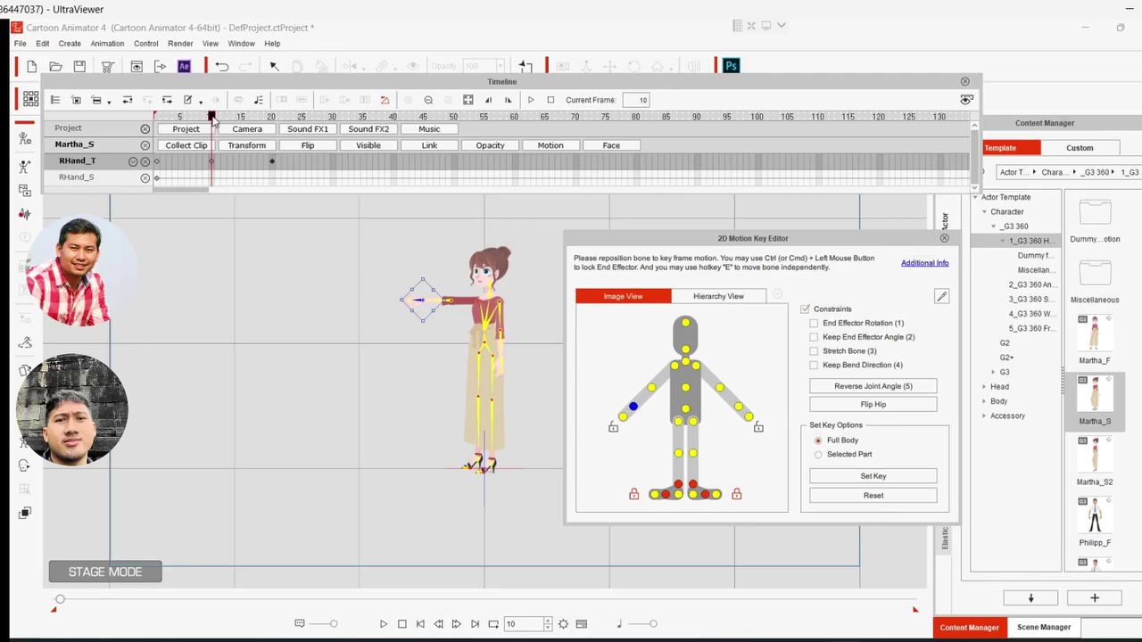
drag(214, 124, 276, 132)
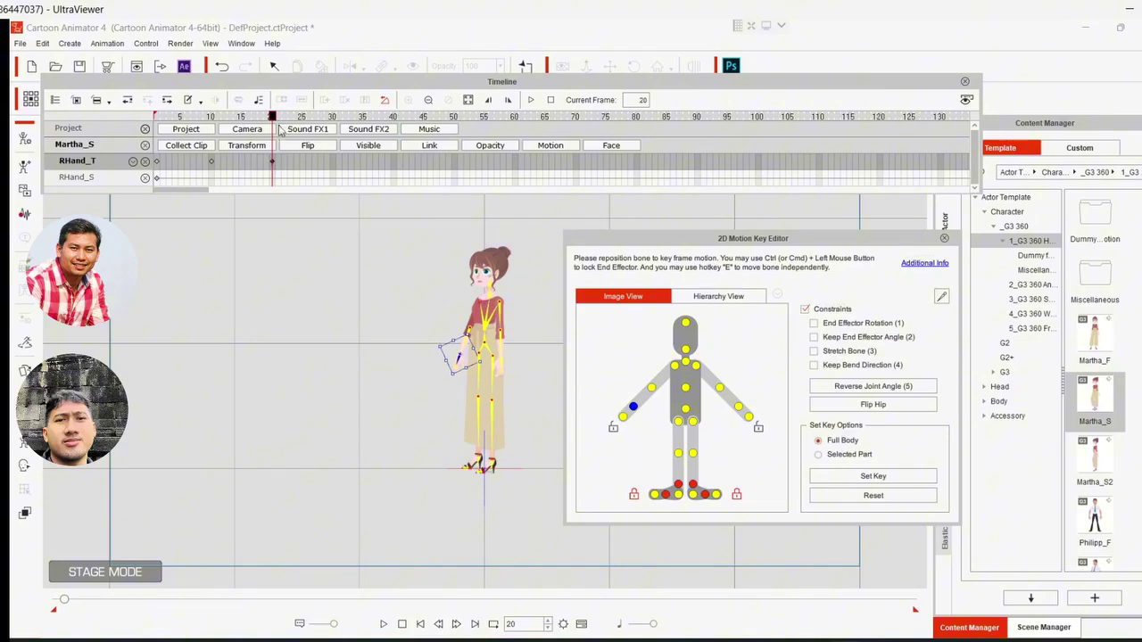
- At frame 30, raise the right hand to face height in front of the character and lift the left hand up behind her
drag(289, 119, 335, 126)
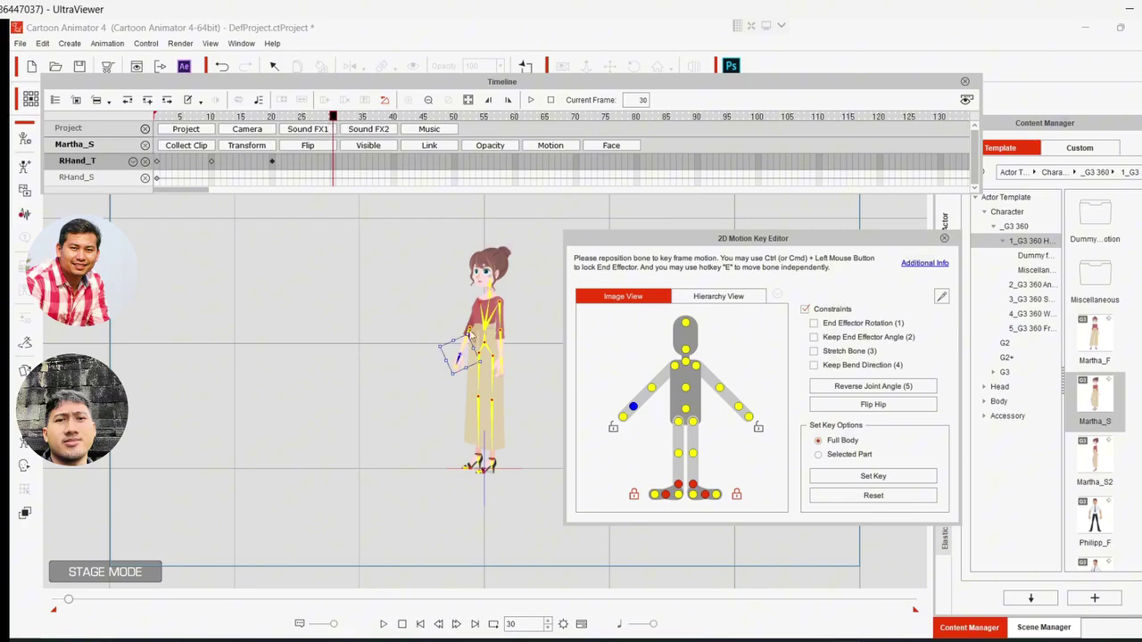
drag(453, 357, 437, 280)
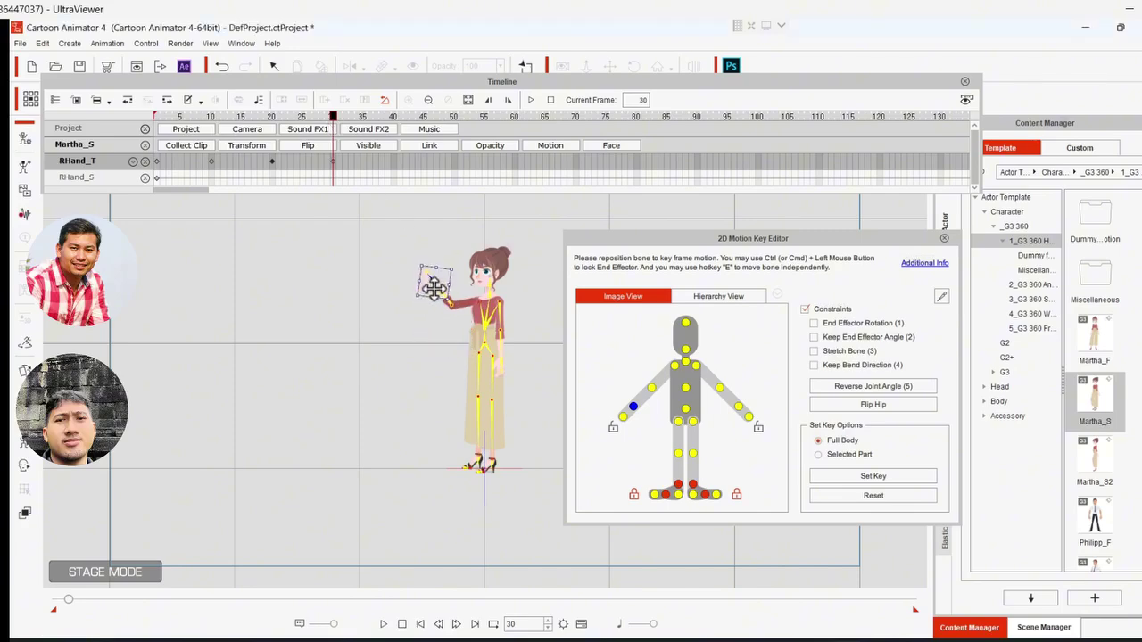
click(505, 366)
drag(532, 343, 552, 297)
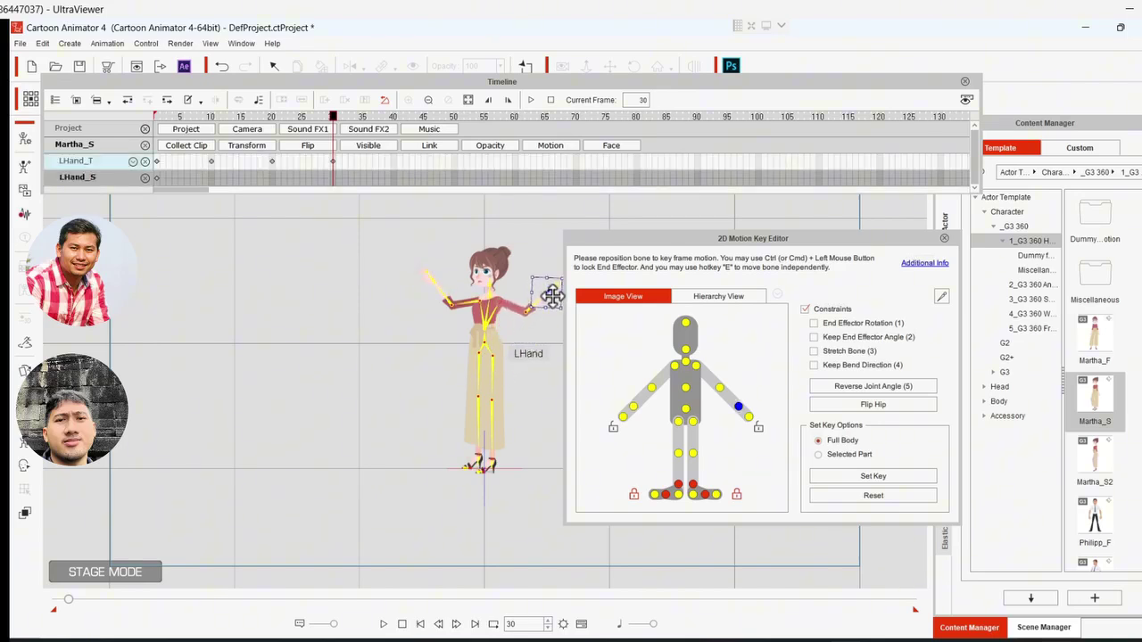
- Turn off Auto Hide Track and select the right forearm so both hands' tracks show together, with RHand_T active
click(109, 101)
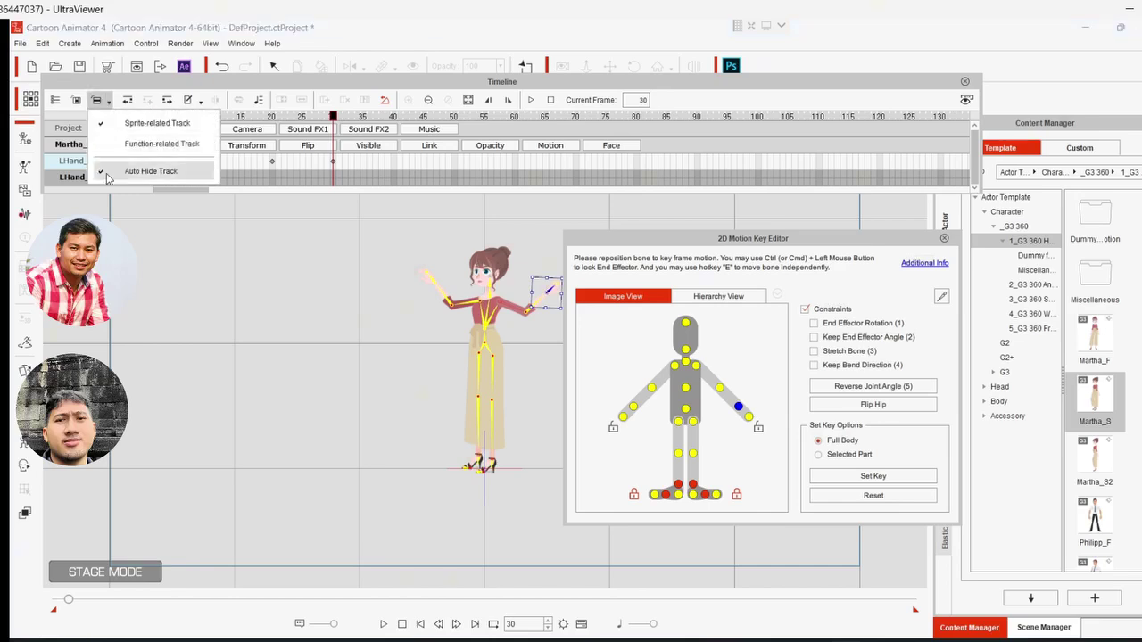
click(110, 174)
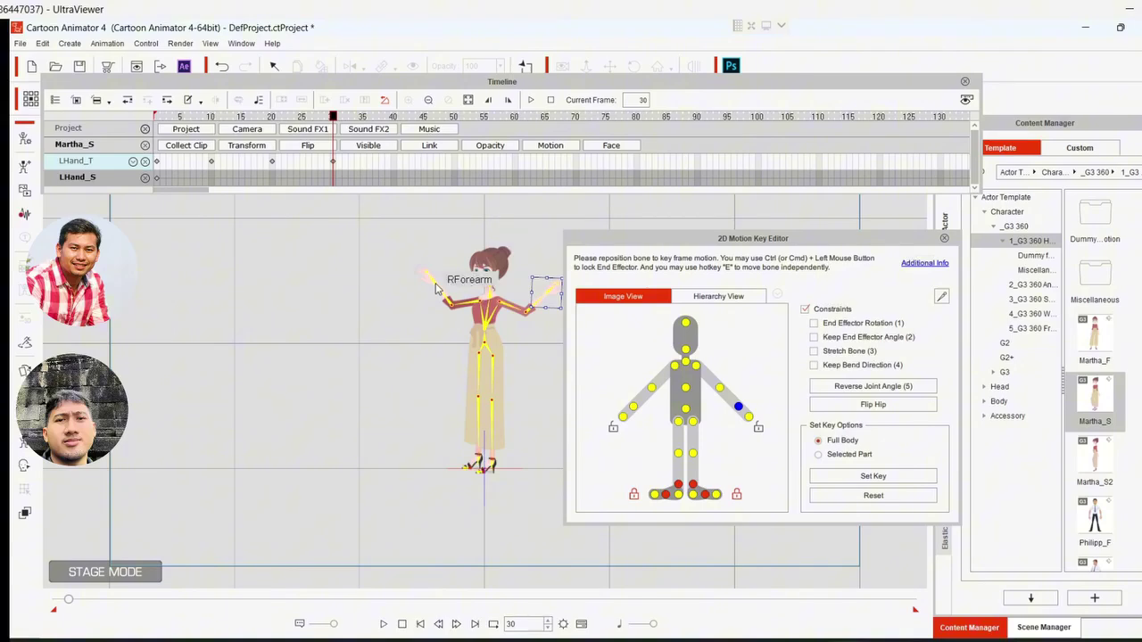
click(437, 288)
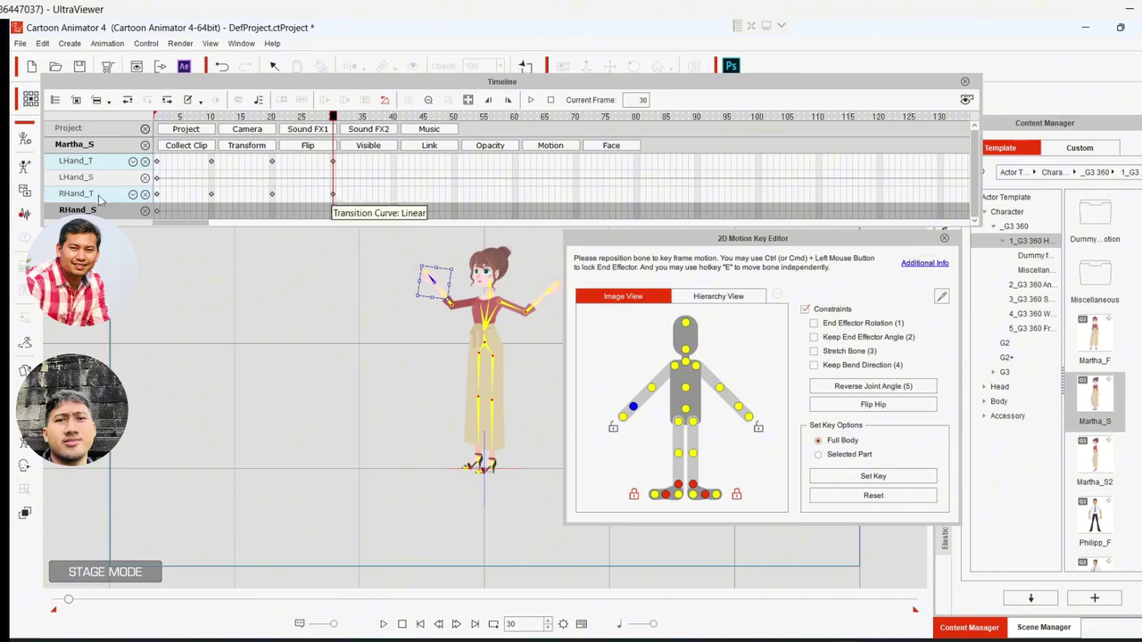
click(323, 197)
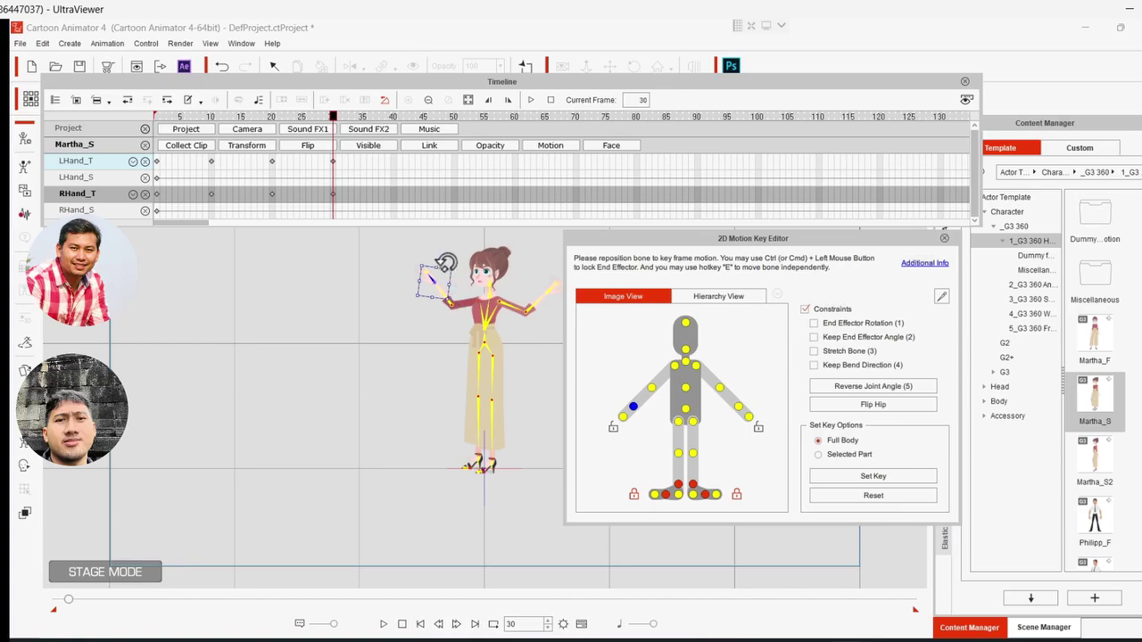
- Move the 2D Motion Key Editor down clear of the left hand, and check the LHand_T and RHand_T tracks
drag(616, 239, 606, 329)
click(548, 295)
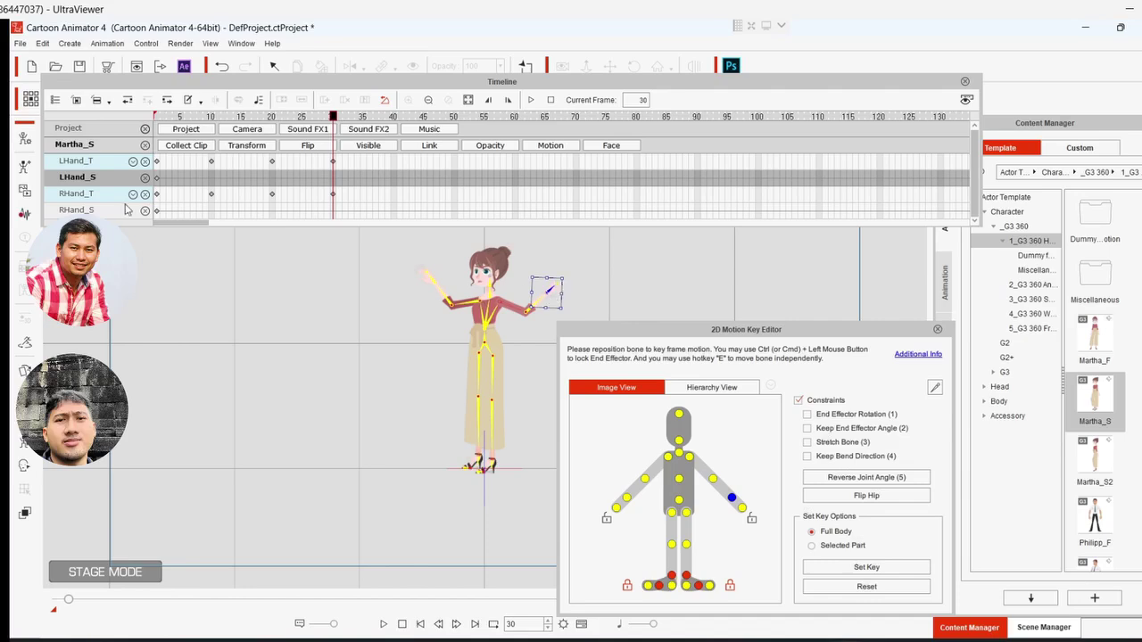
click(105, 165)
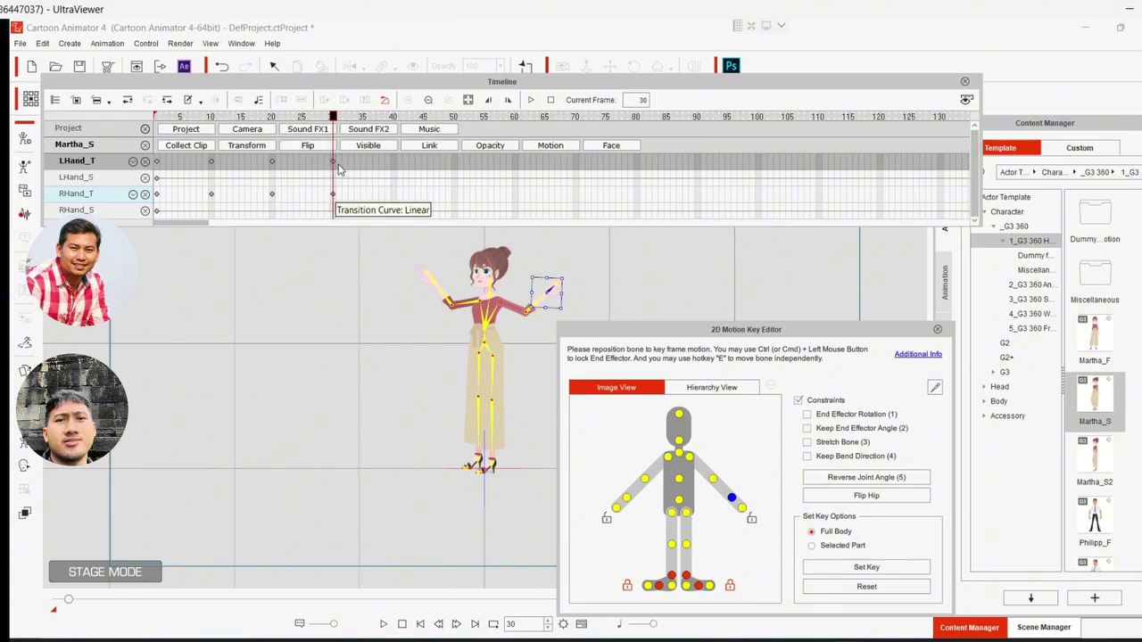
click(87, 193)
click(76, 160)
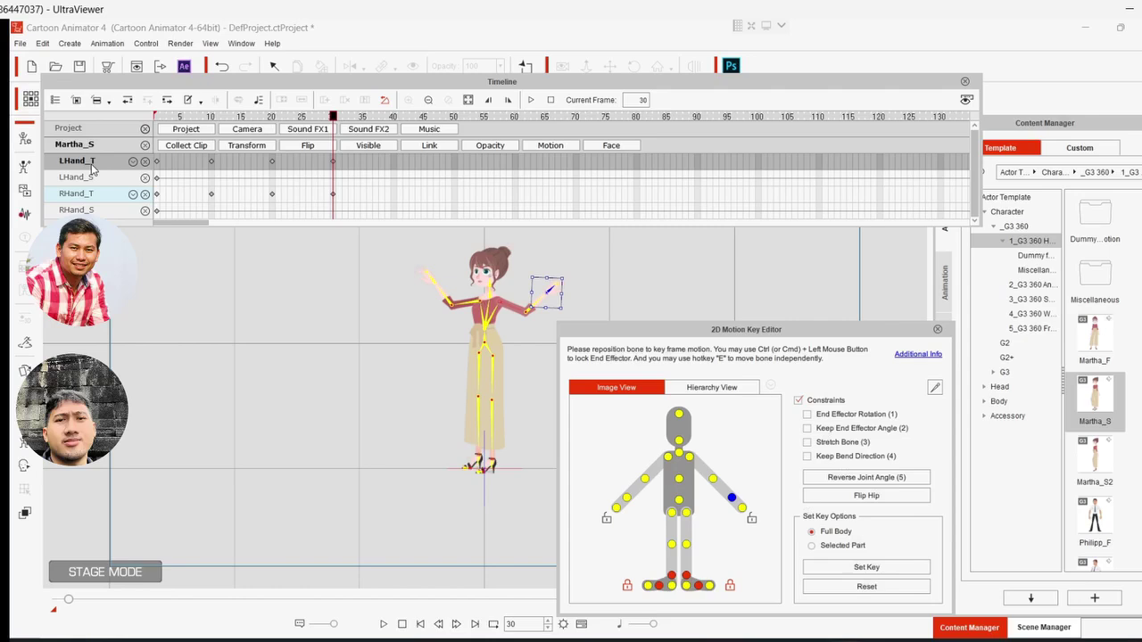
- Move the frame 30 key on the RHand_T track to frame 40
click(332, 193)
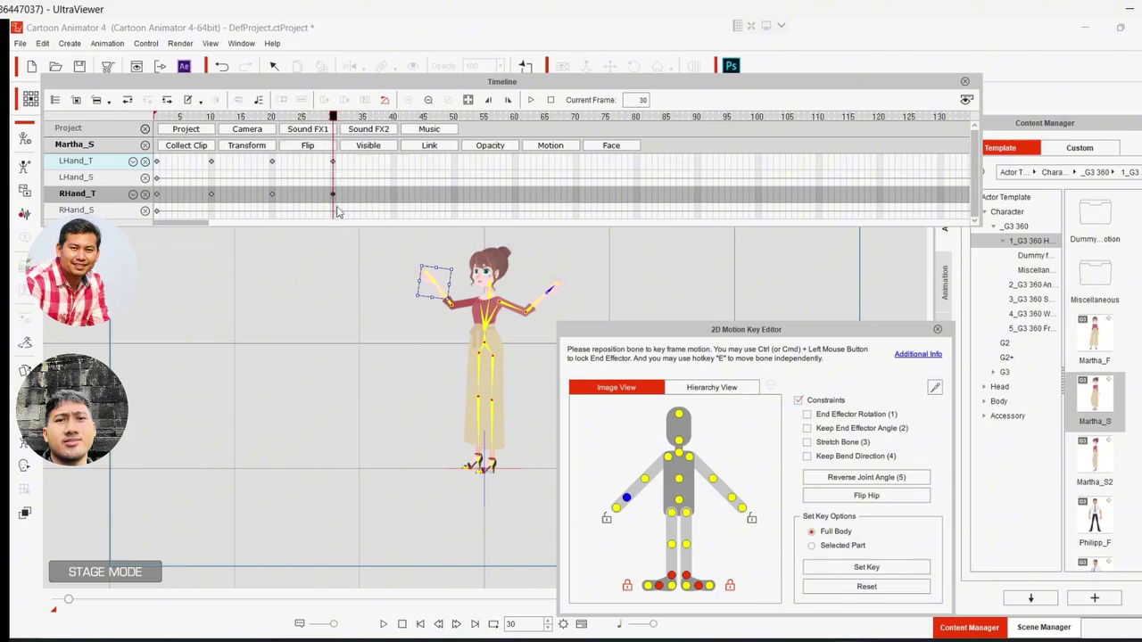
click(335, 163)
click(333, 195)
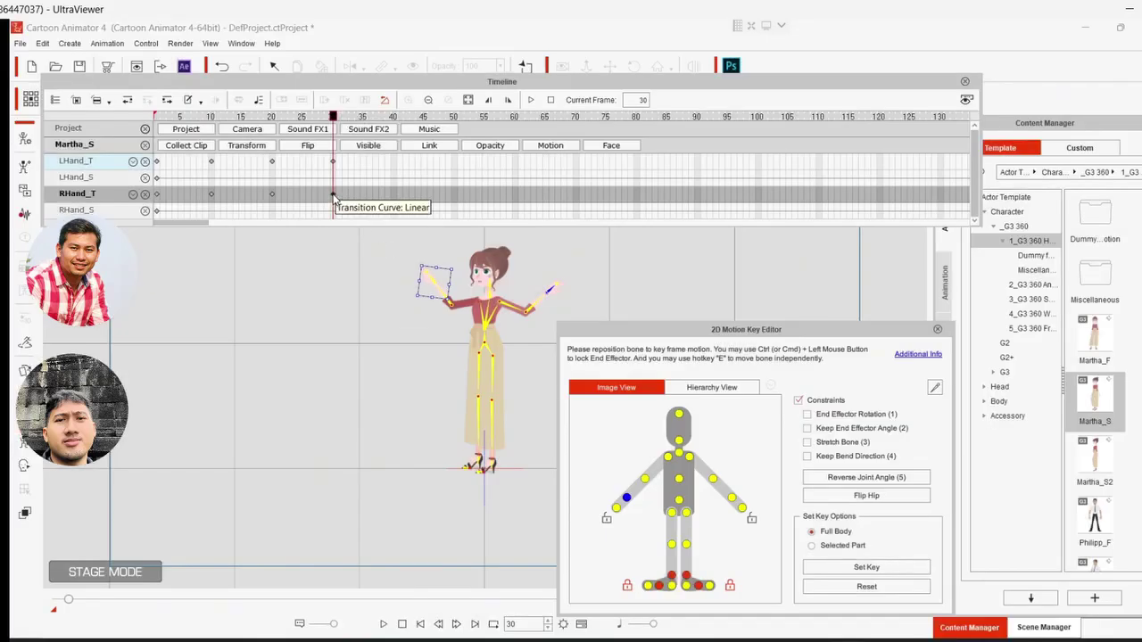
drag(333, 195, 393, 195)
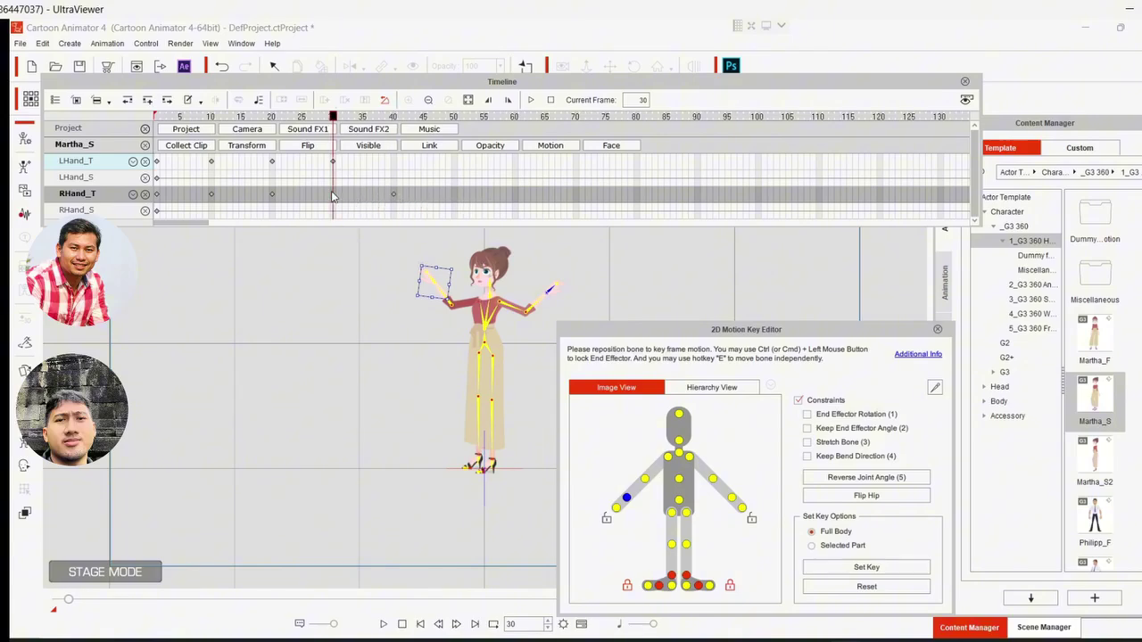
click(394, 194)
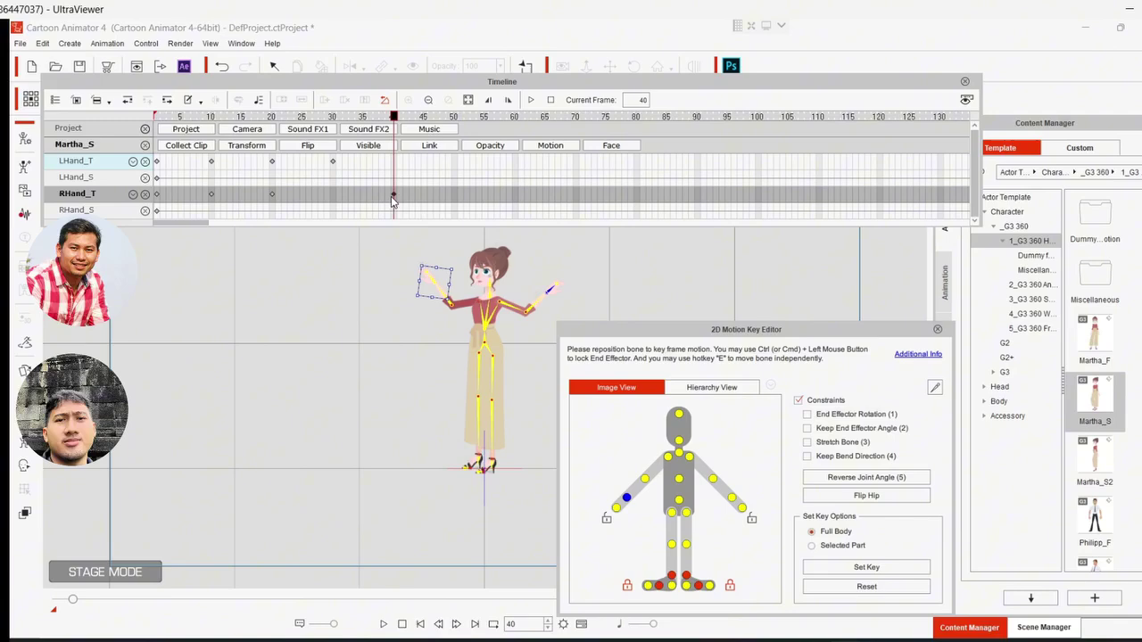
- Compare the arm poses and key spacing at RHand_T frames 20 and 40 against LHand_T frames 20 and 30
click(272, 194)
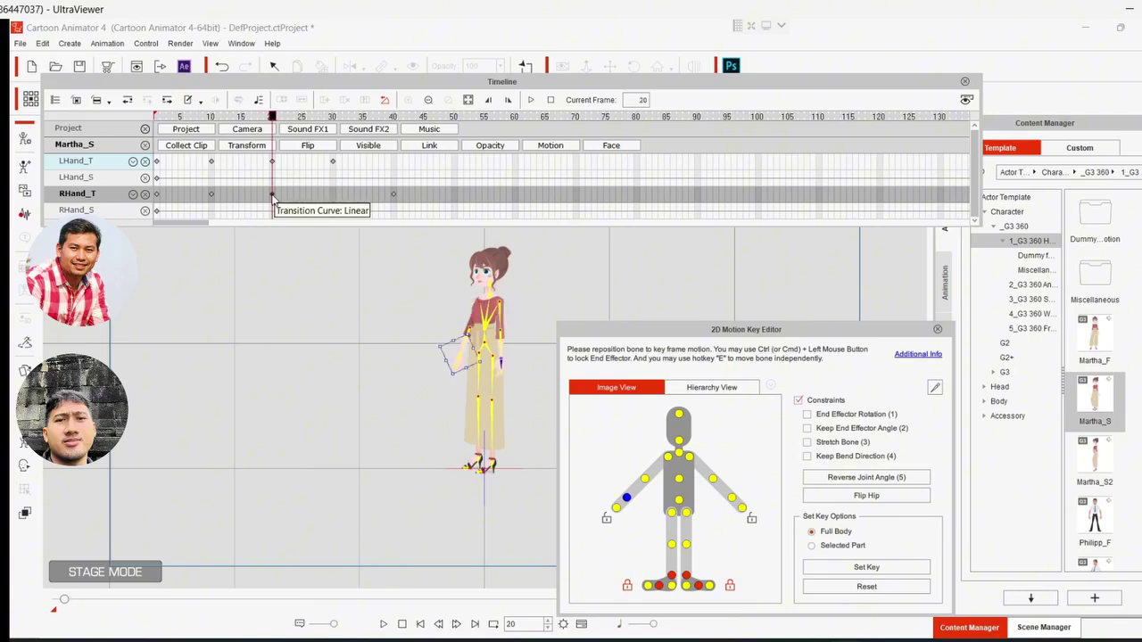
click(394, 195)
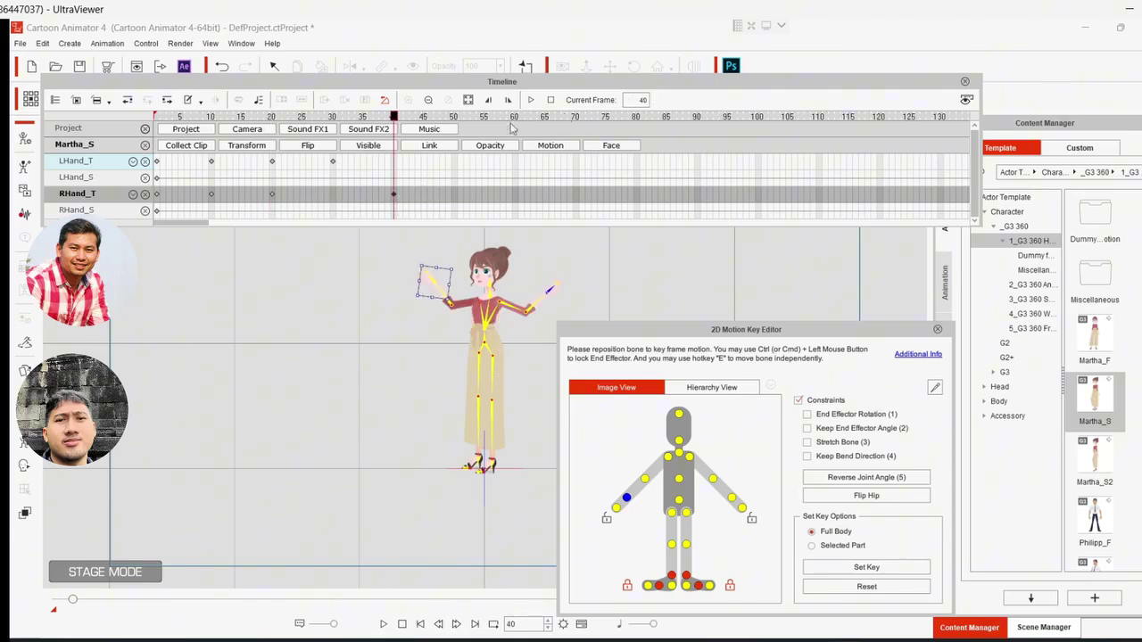
click(272, 160)
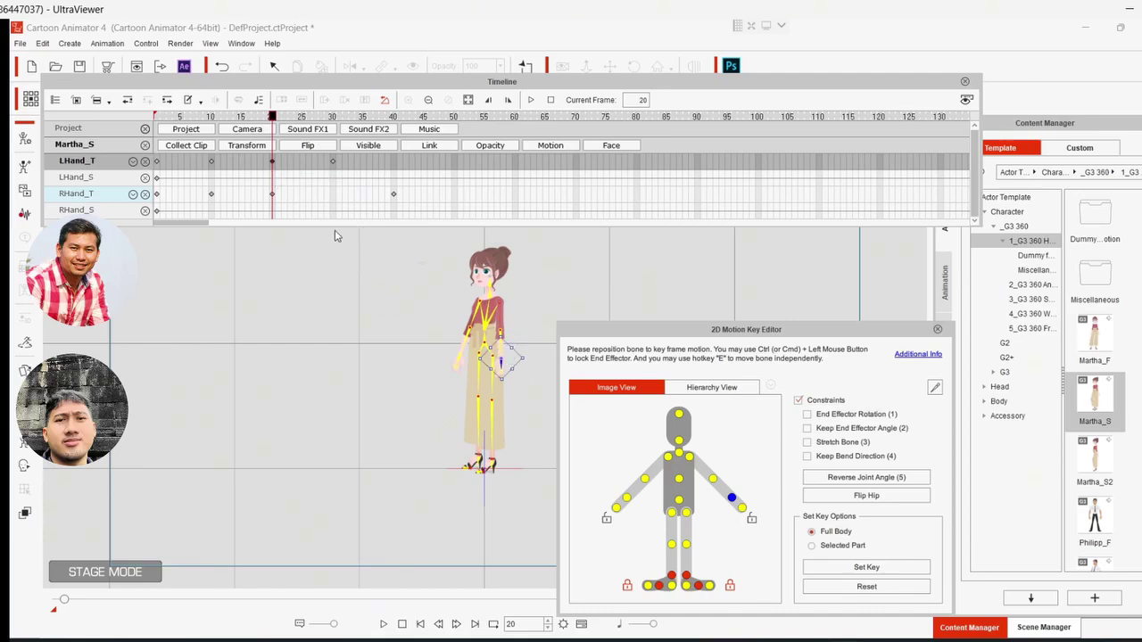
click(334, 162)
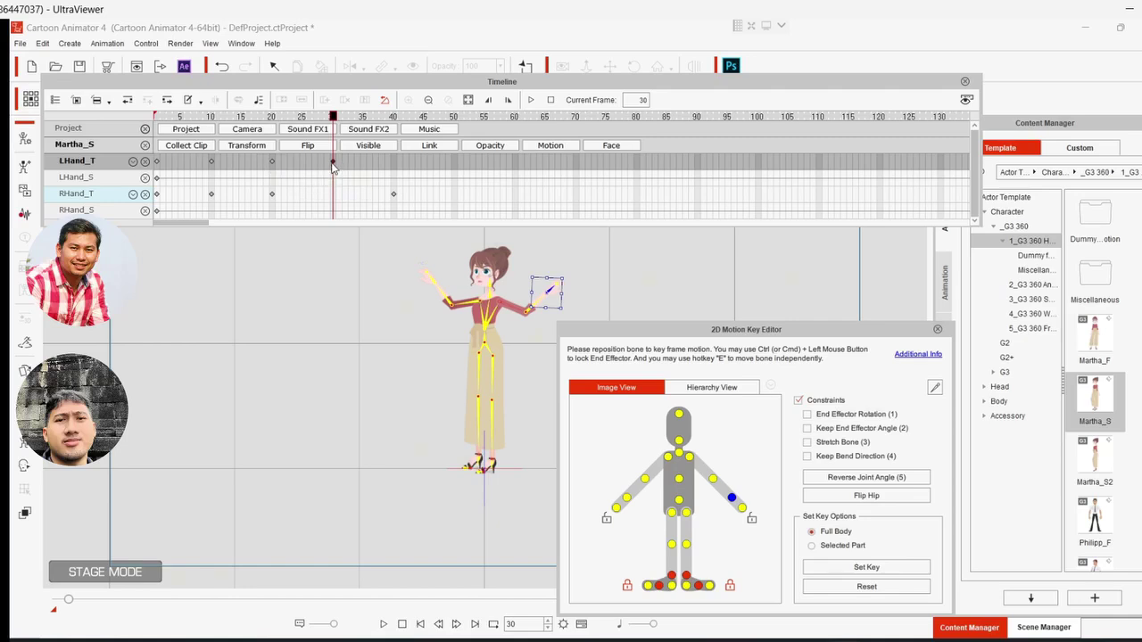
click(272, 194)
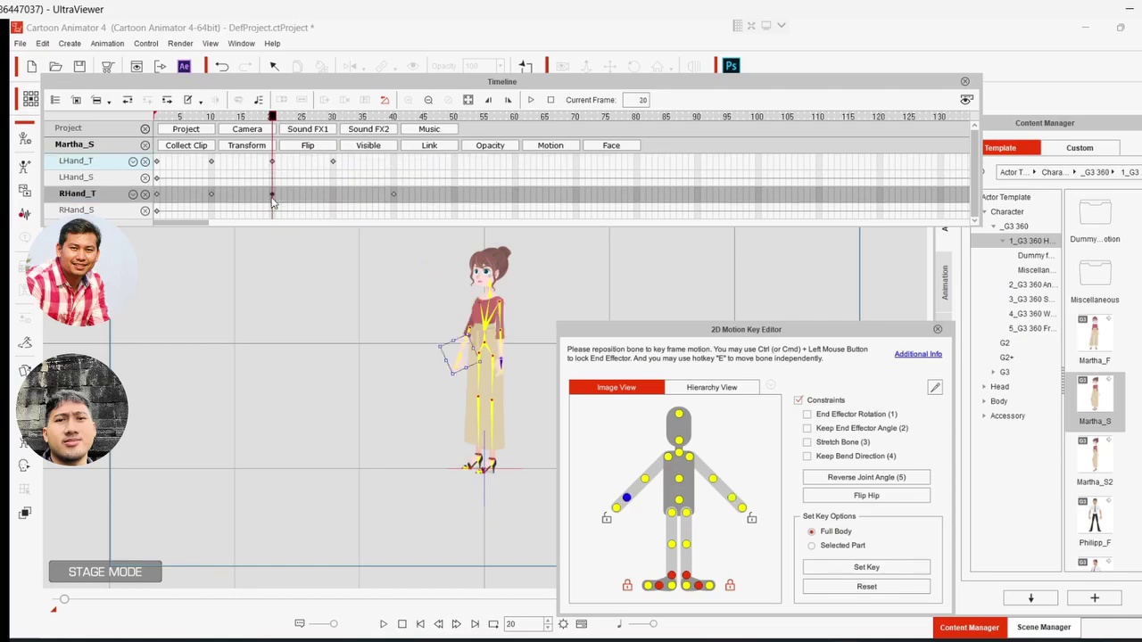
- Review both arms' poses at frames 20 and 40, checking the left forearm against the RHand_T frame 40 key
click(393, 195)
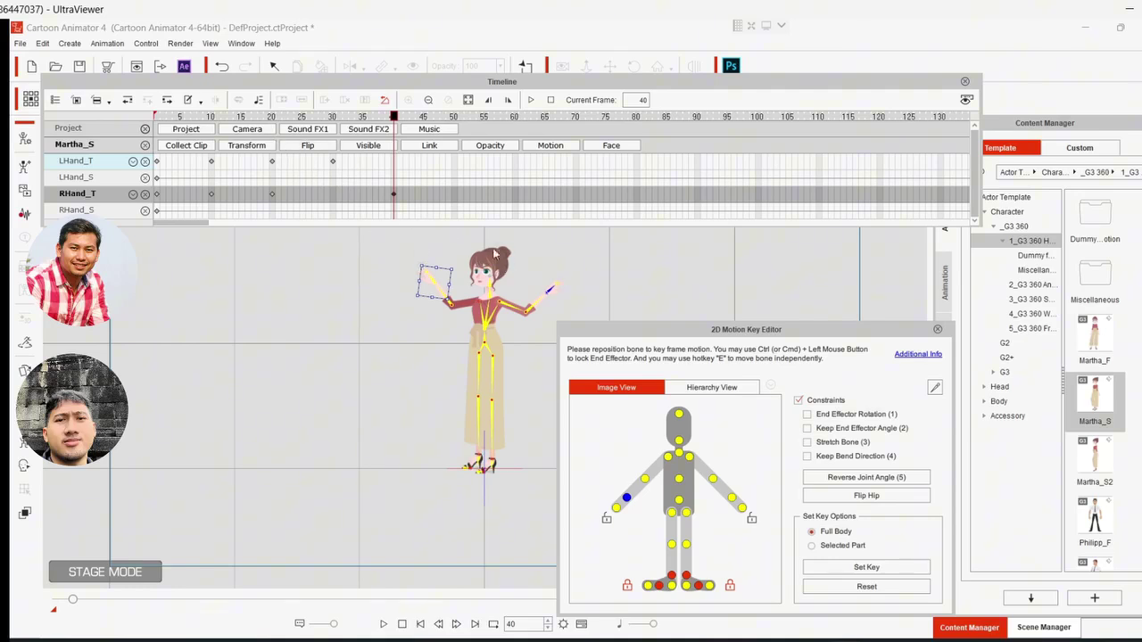
click(549, 295)
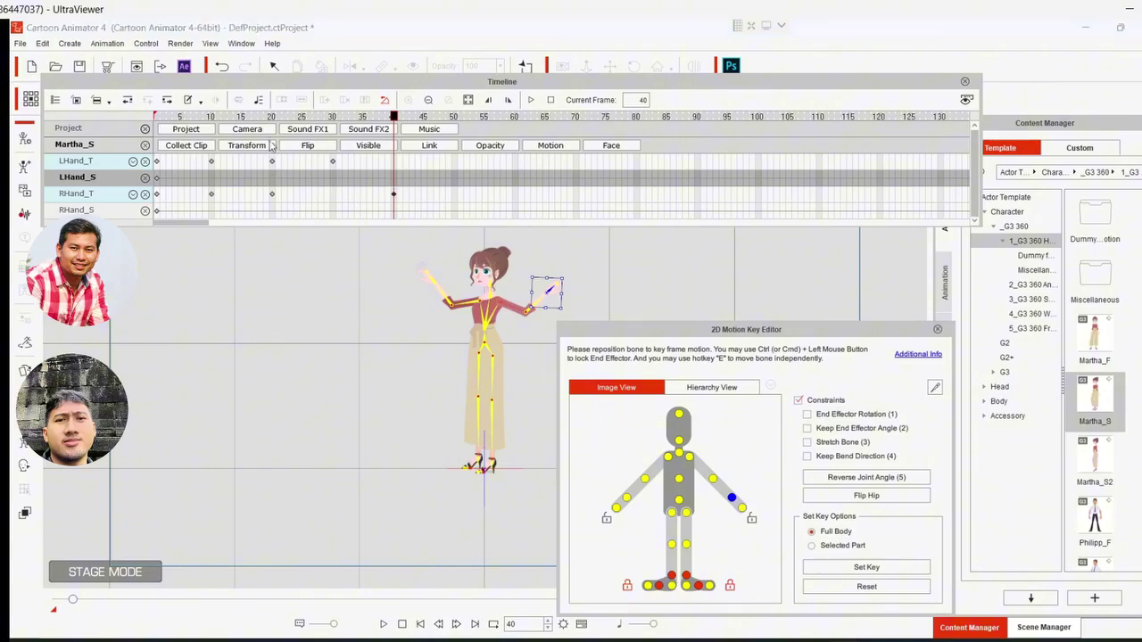
click(273, 162)
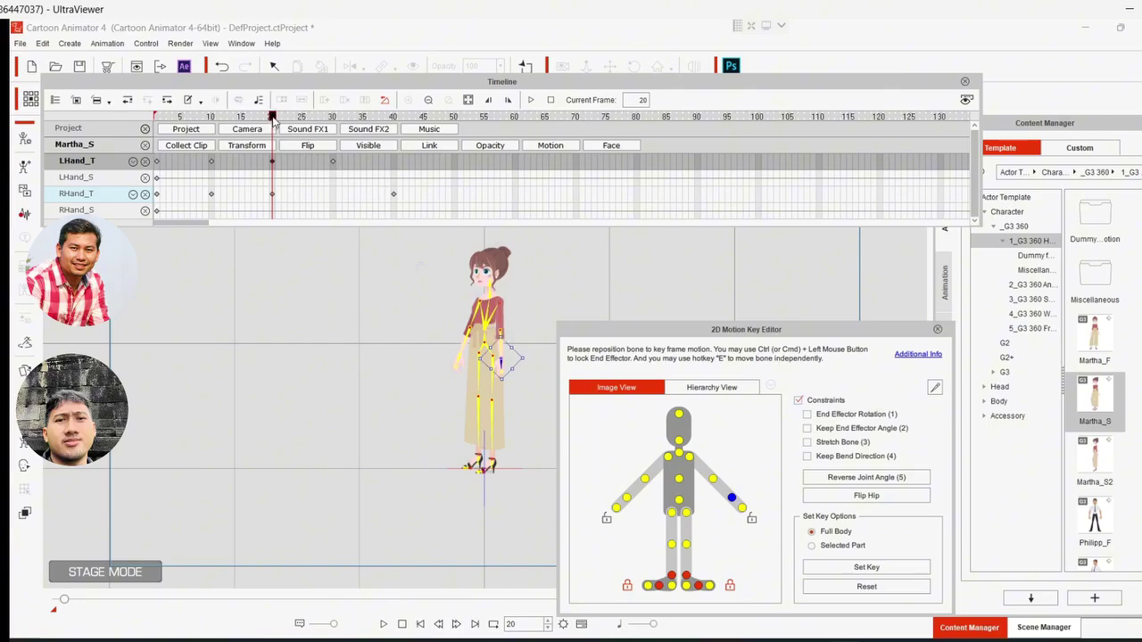
drag(274, 121, 394, 127)
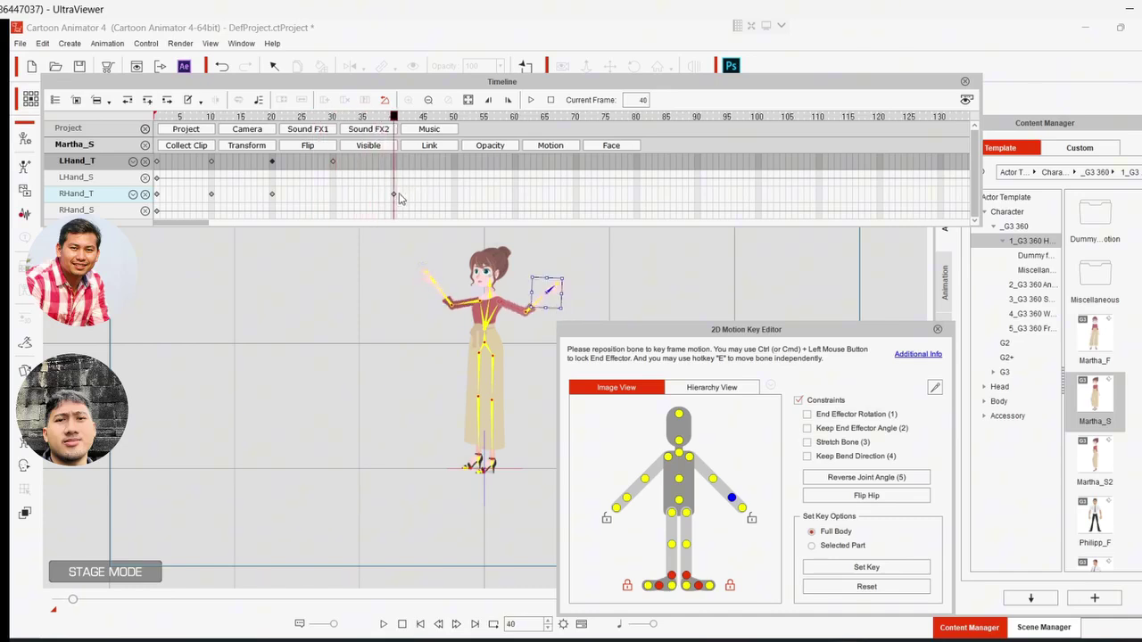
- Show the right upper arm and hand tip tracks, and move the frame 30 keys on RArm_T, RForearm_T and RHand_Nub_T to frame 40
click(399, 198)
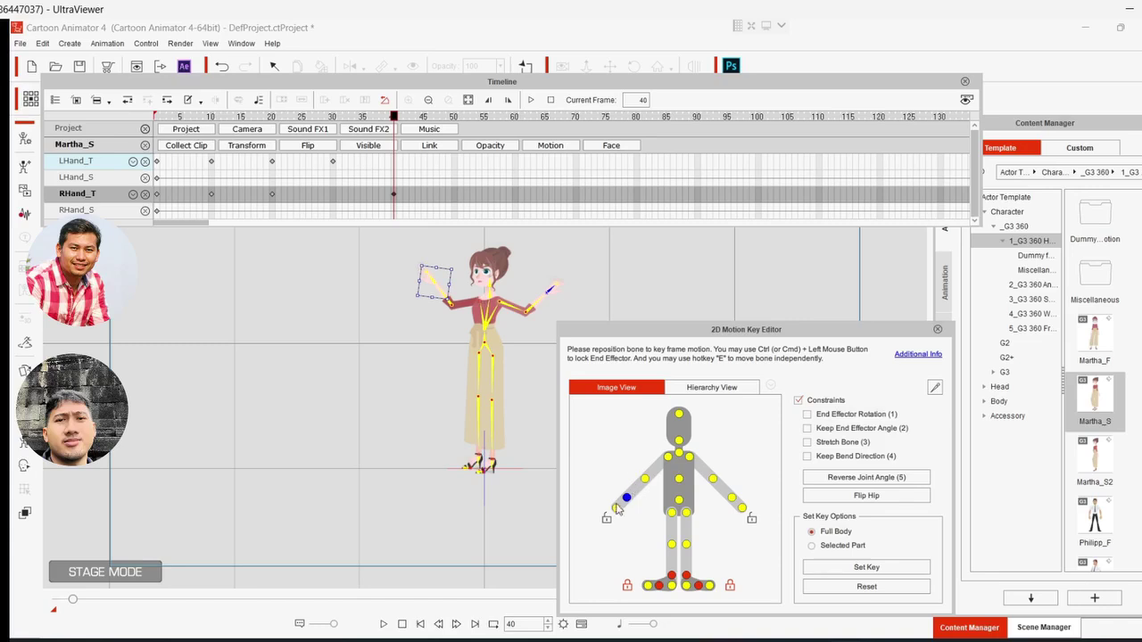
click(616, 508)
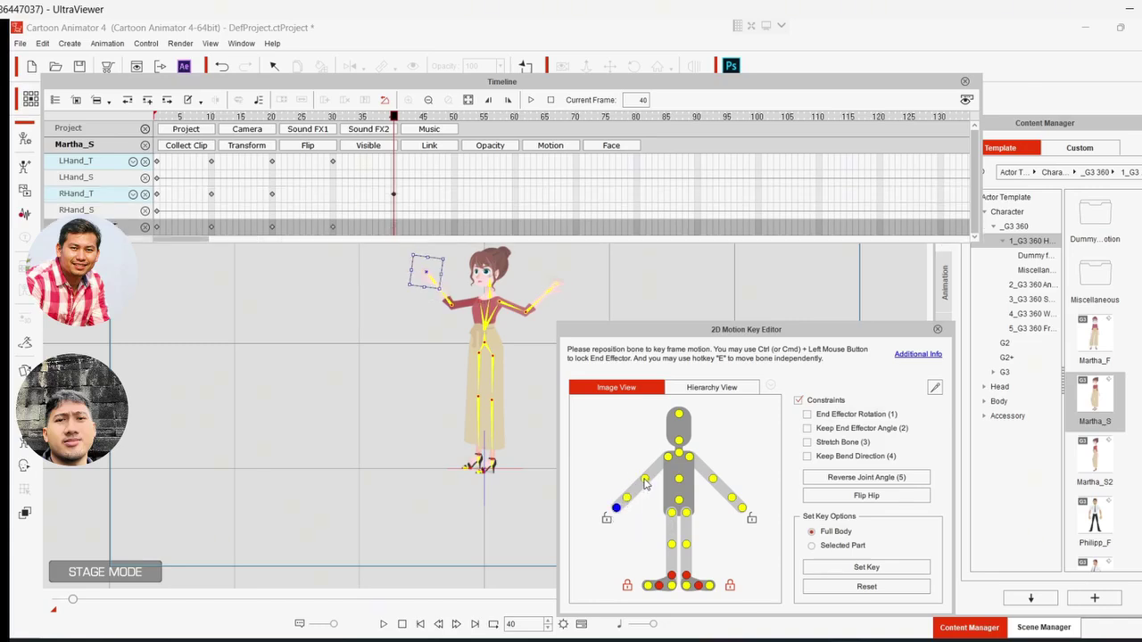
click(667, 458)
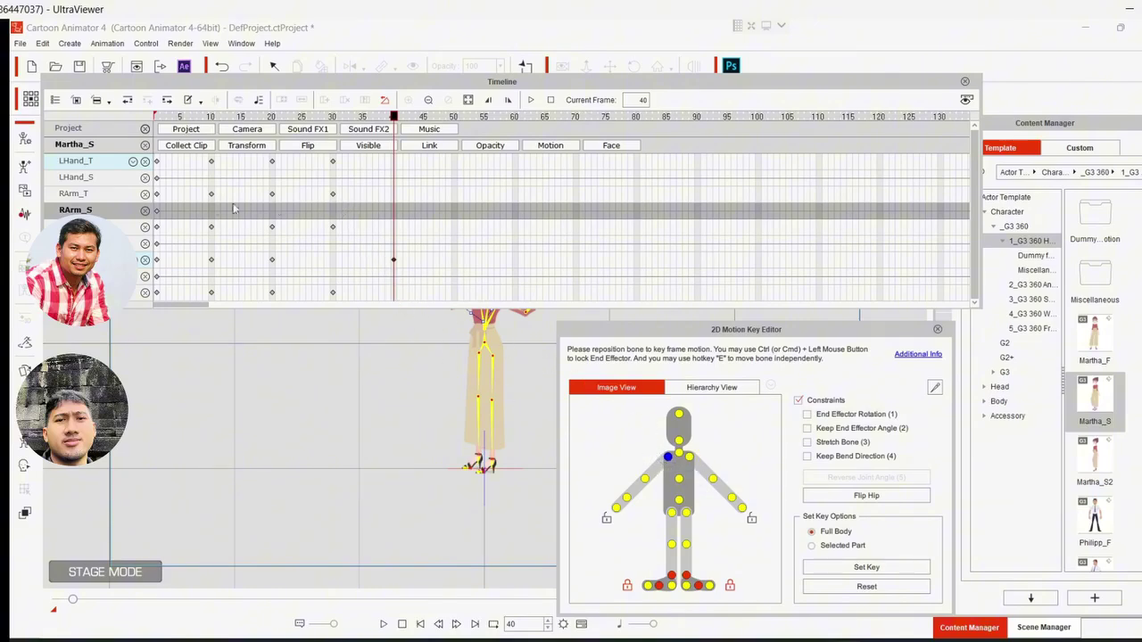
drag(333, 194, 393, 196)
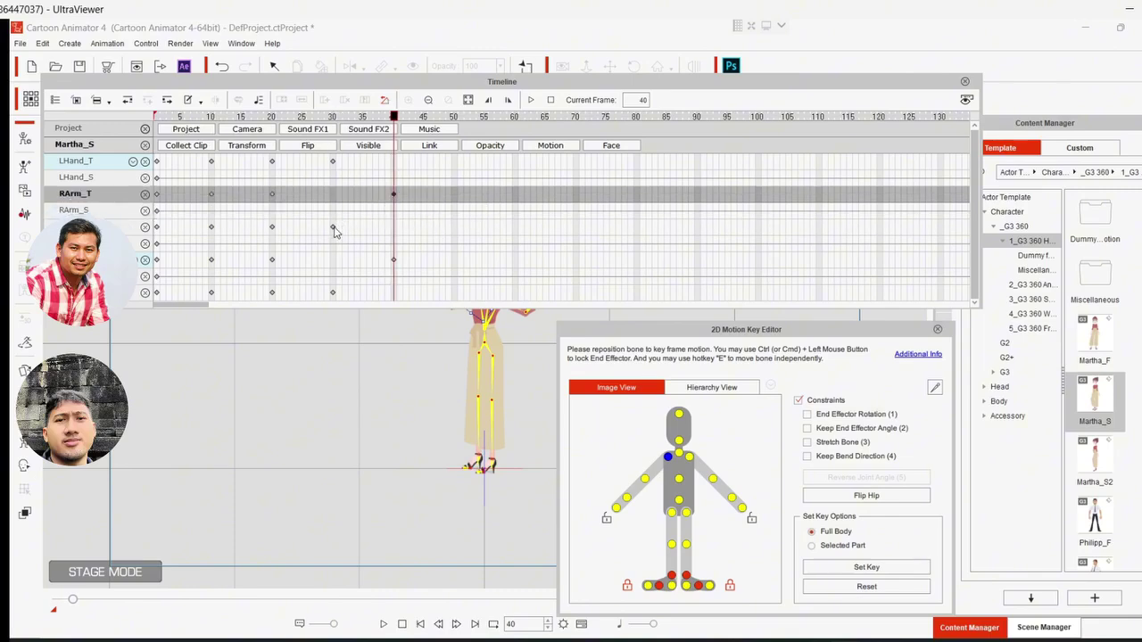
drag(334, 228, 387, 227)
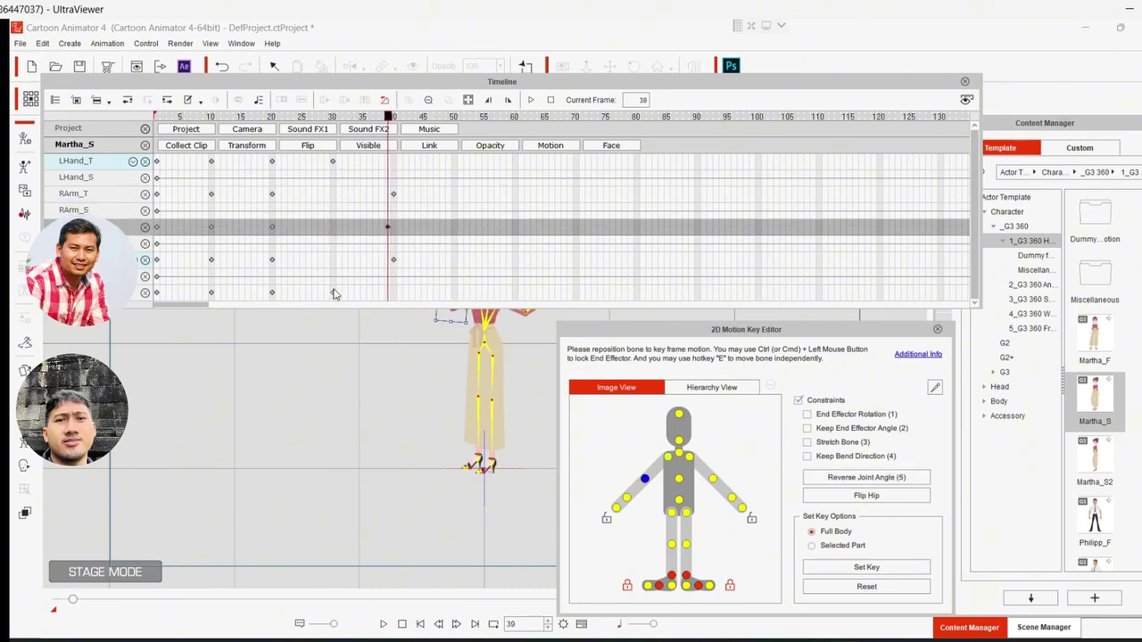
drag(333, 293, 381, 294)
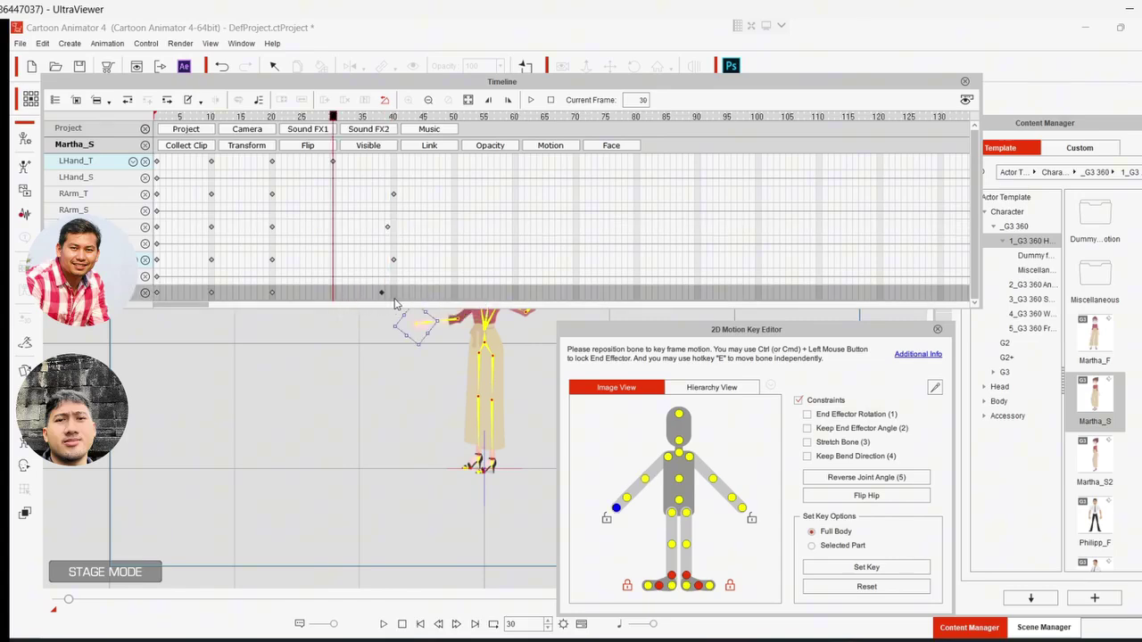
click(394, 226)
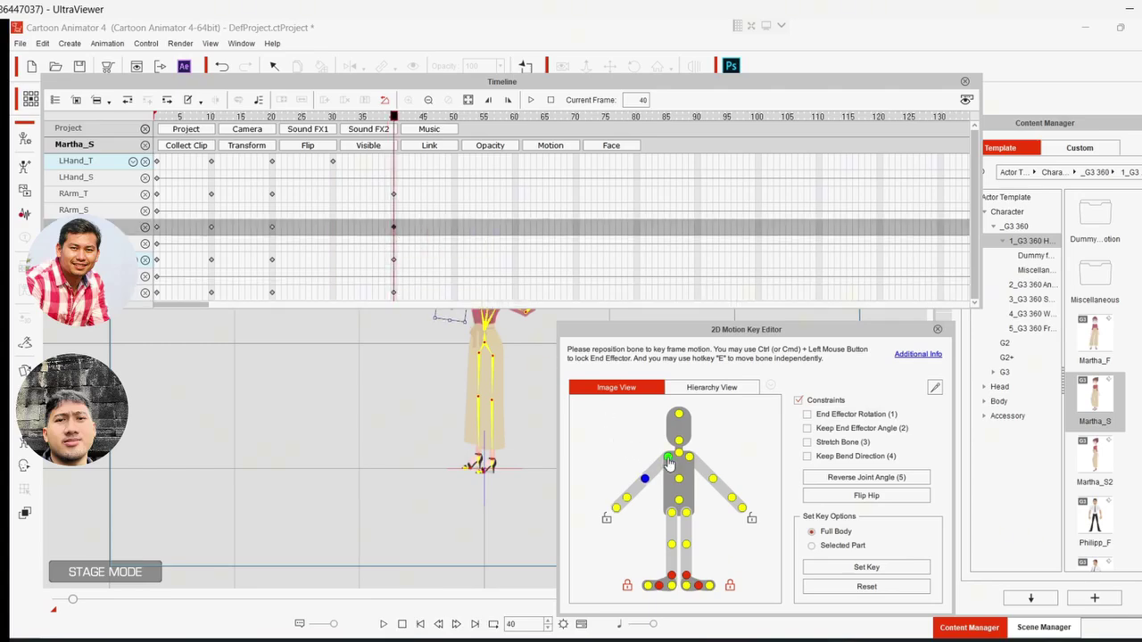
- Check each right arm bone's retimed keys and, with the Timeline raised clear of the character, its motion from frame 30 to 40
click(668, 461)
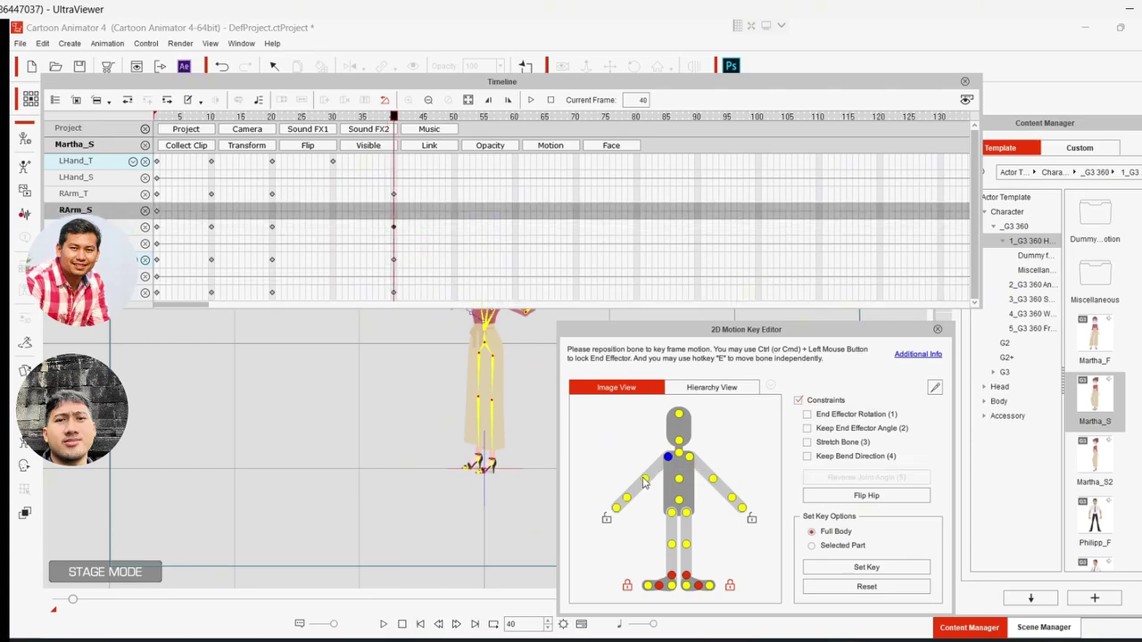
click(645, 479)
click(627, 497)
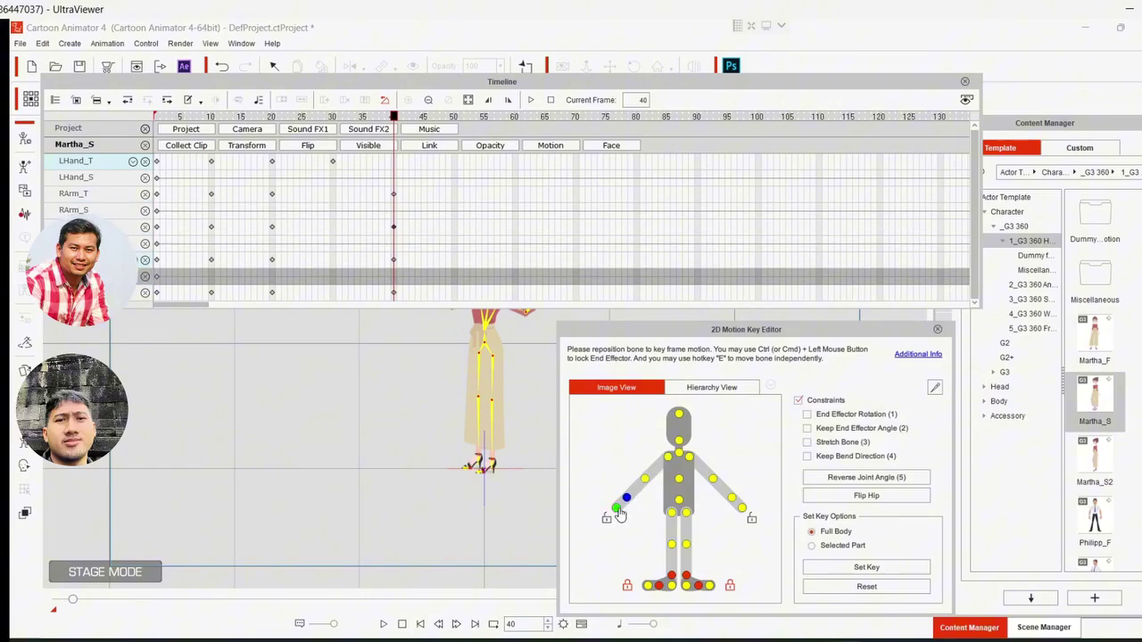
click(616, 507)
drag(433, 82, 339, 95)
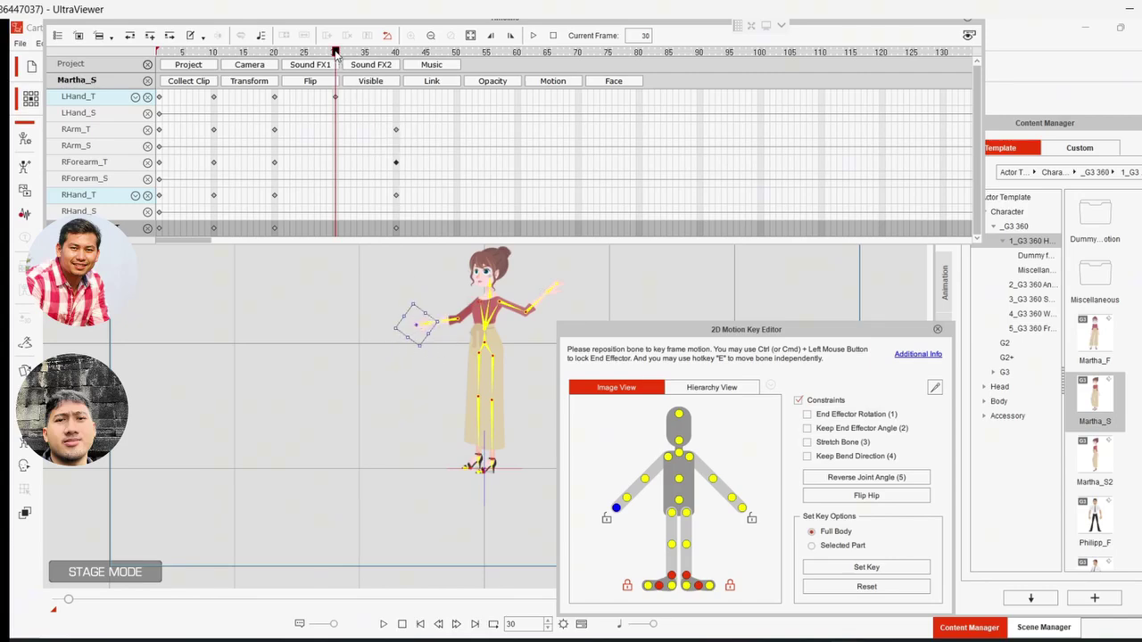
drag(346, 56, 398, 68)
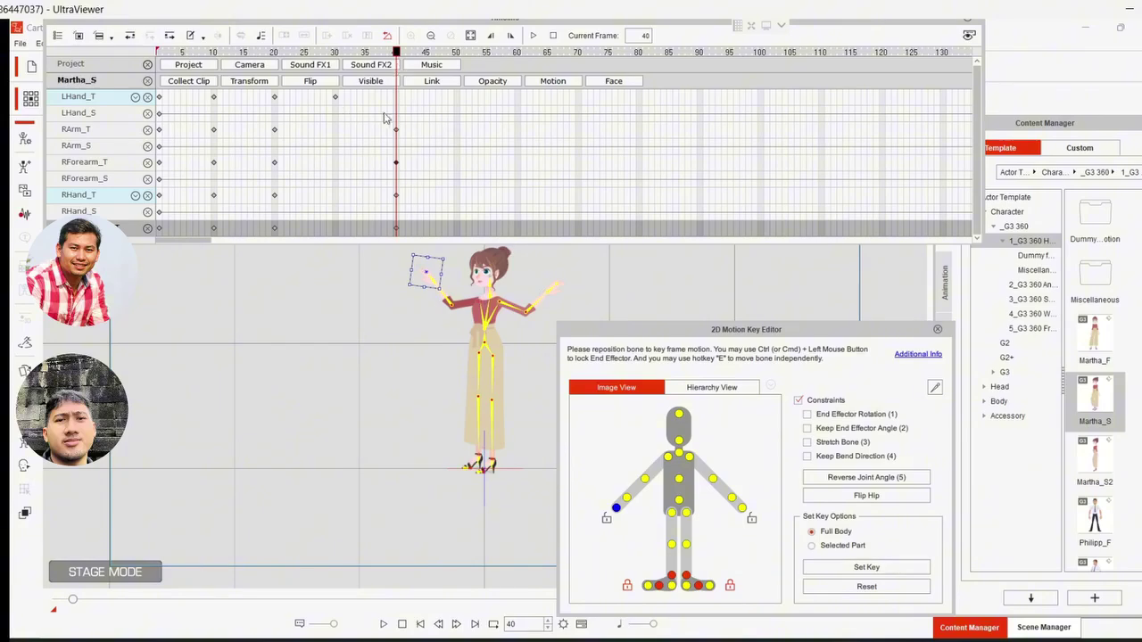
- Show the Martha_S Motion tracks and look along the Timeline well beyond frame 40
click(550, 82)
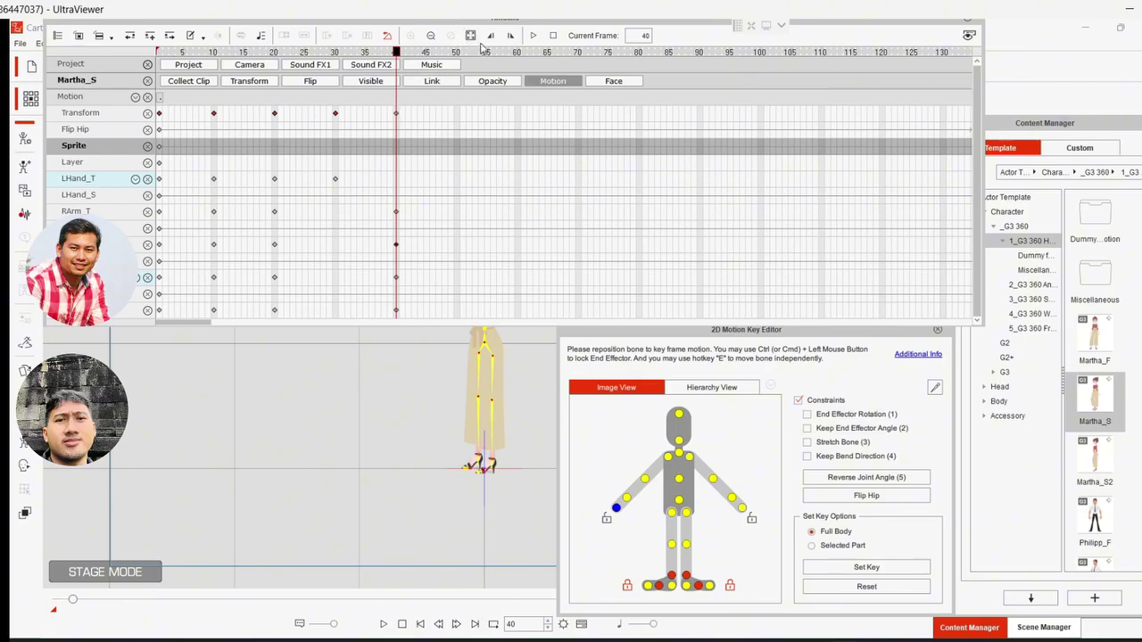
click(457, 322)
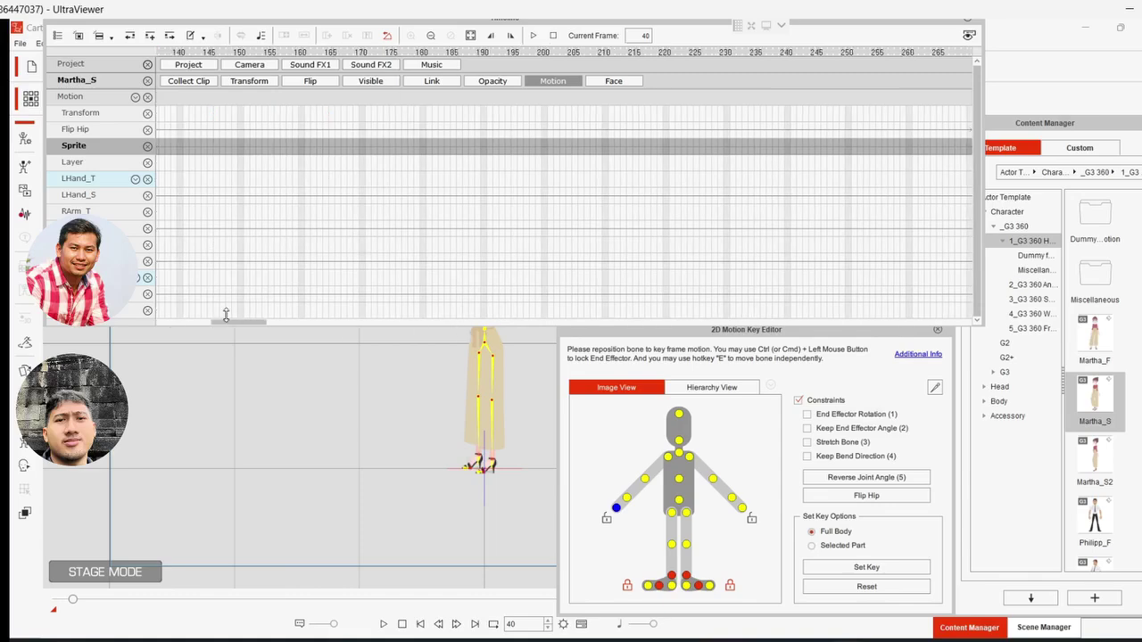
drag(213, 323, 168, 325)
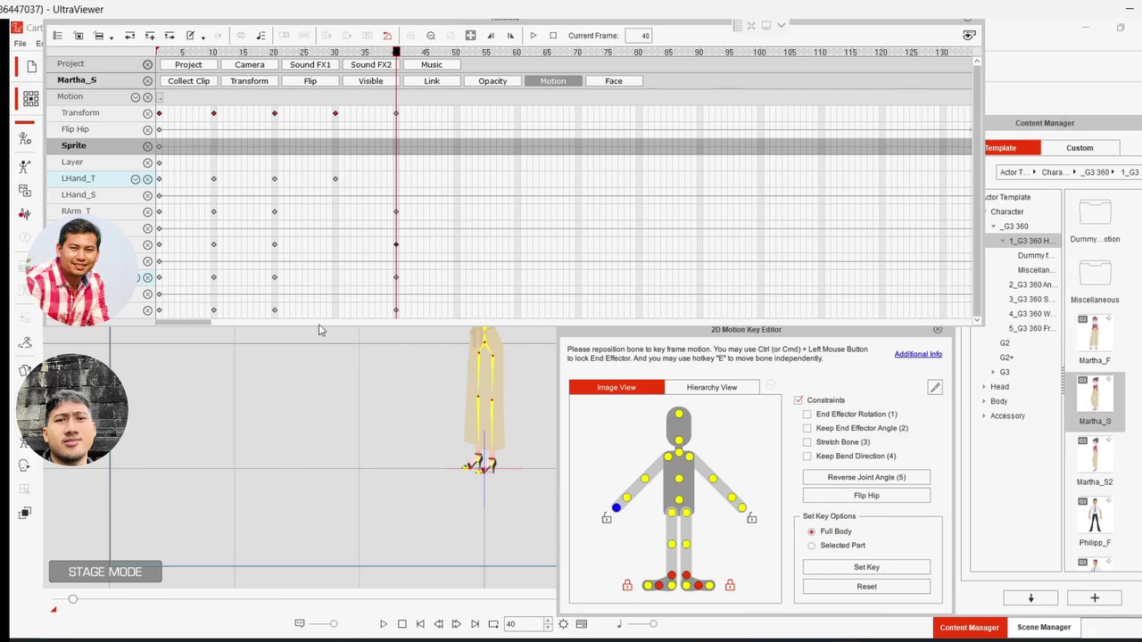
scroll(330, 308, down, 3)
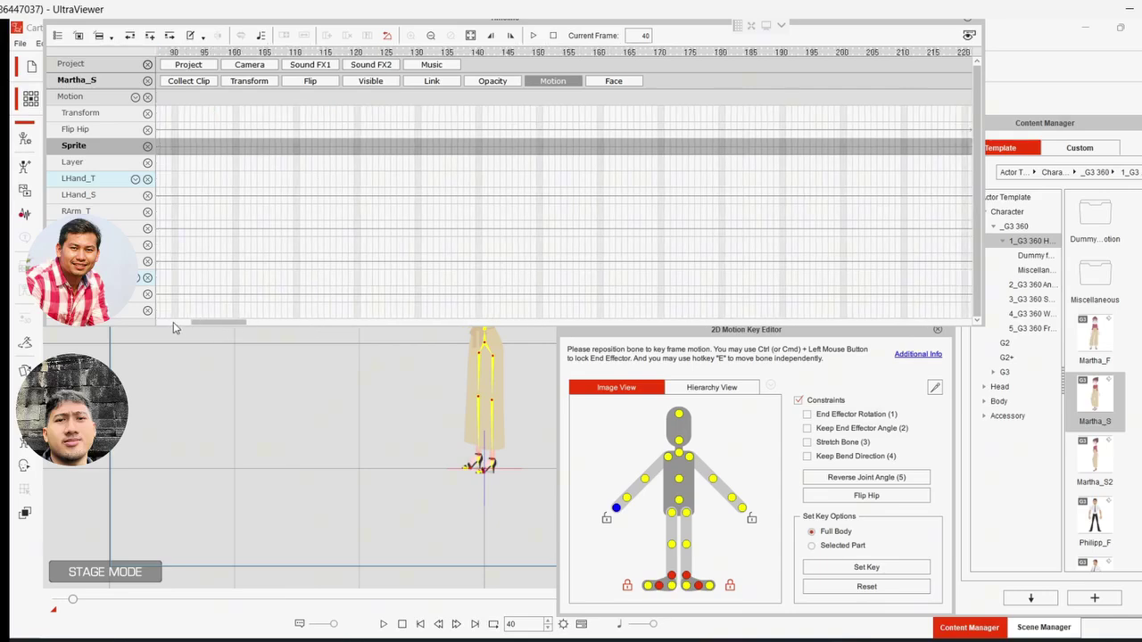
scroll(175, 328, up, 3)
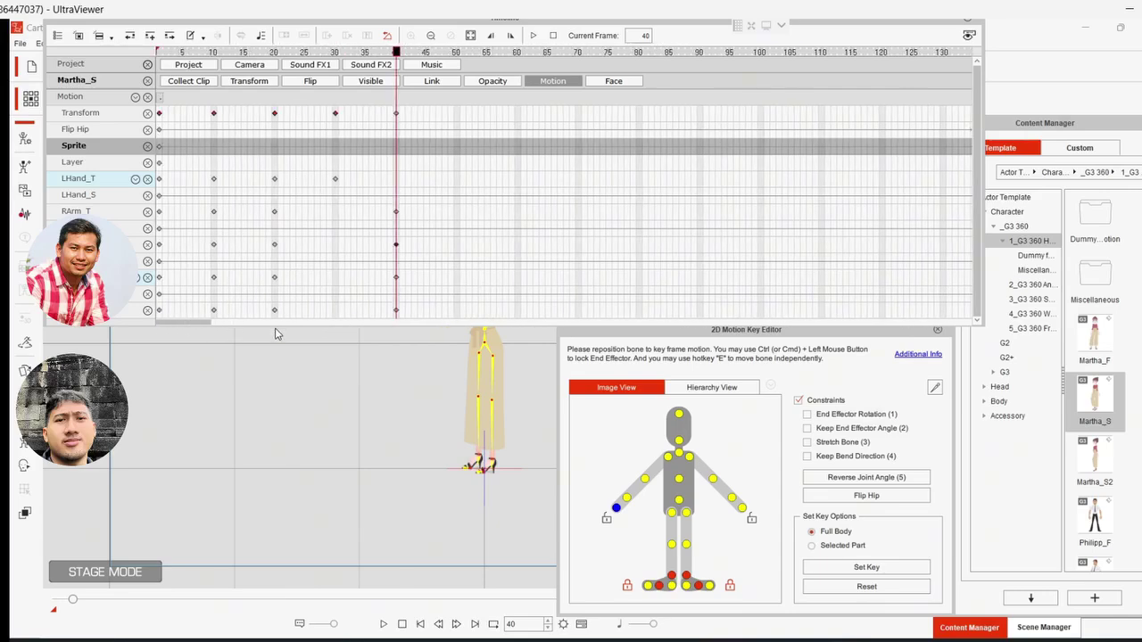
scroll(352, 328, down, 5)
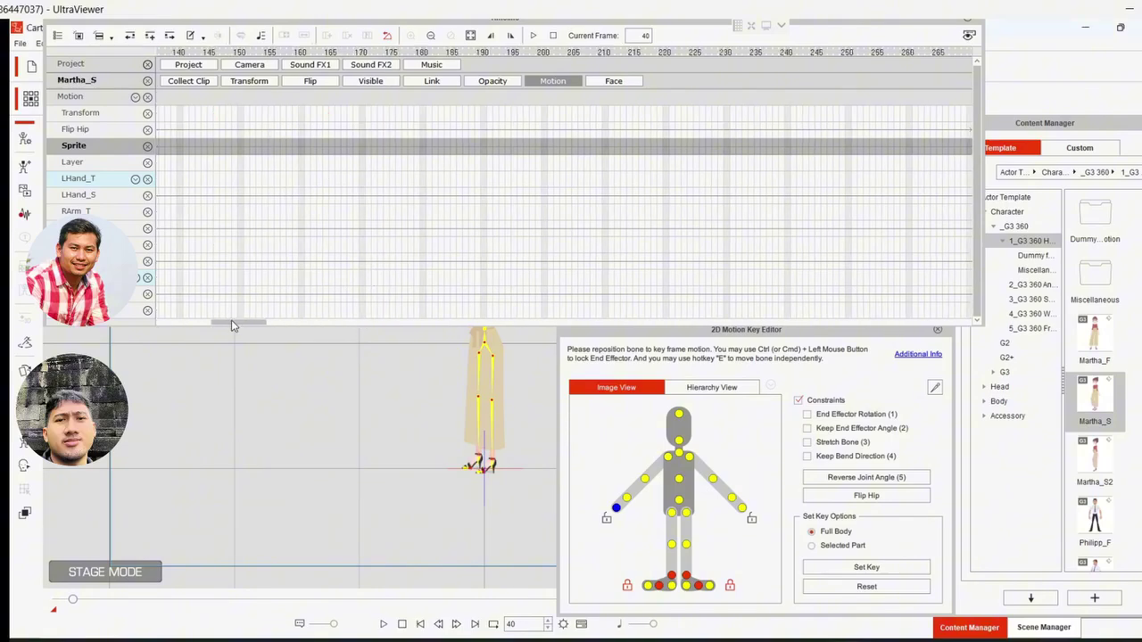
scroll(232, 324, up, 5)
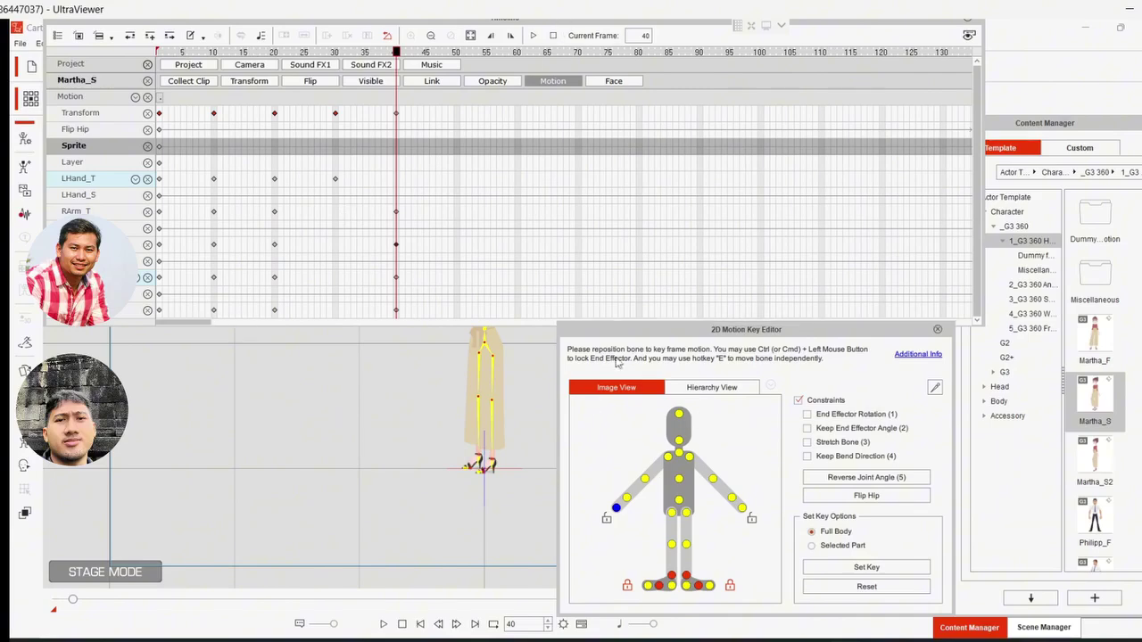
- Move the 2D Motion Key Editor farther from the character and review the motion between the Transform keys at frames 1 and 30
click(619, 363)
drag(626, 334, 673, 348)
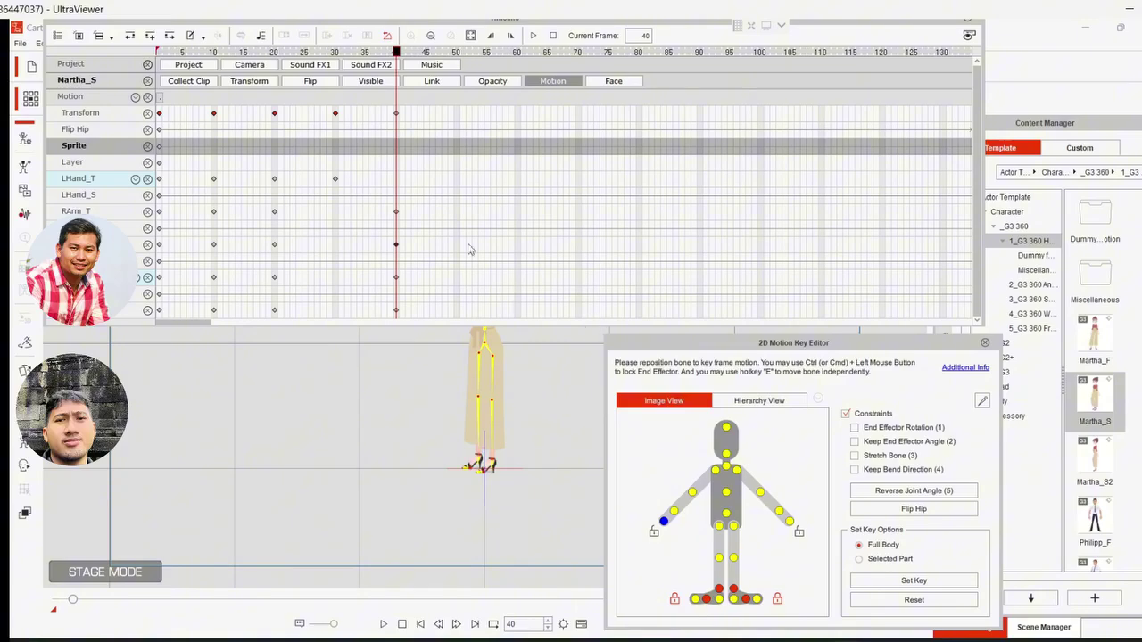
click(166, 53)
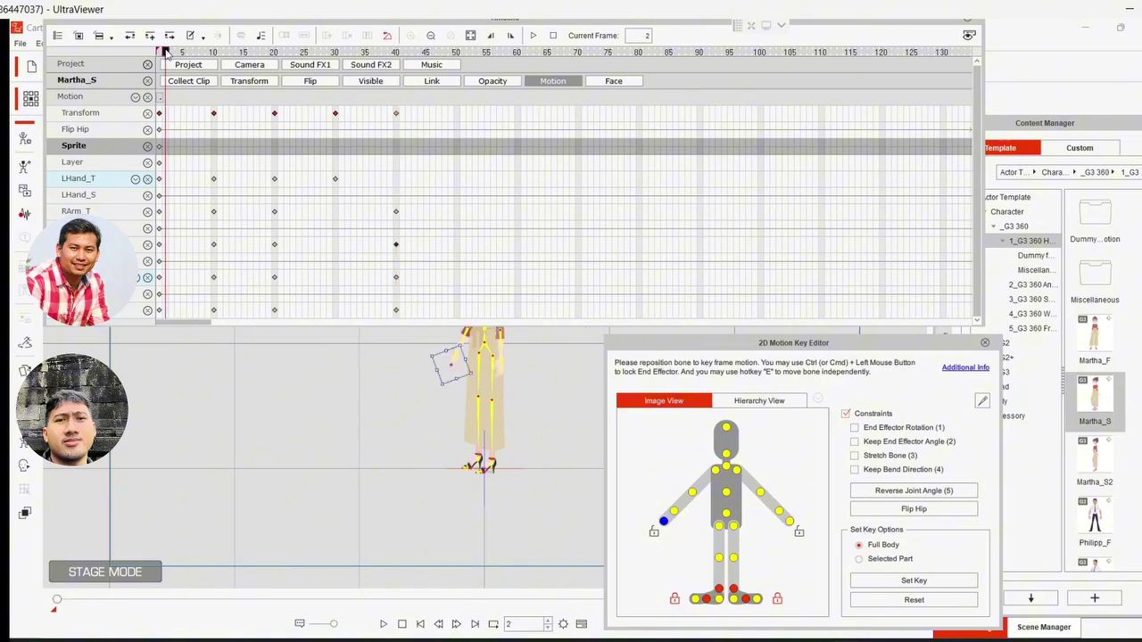
drag(177, 61, 337, 80)
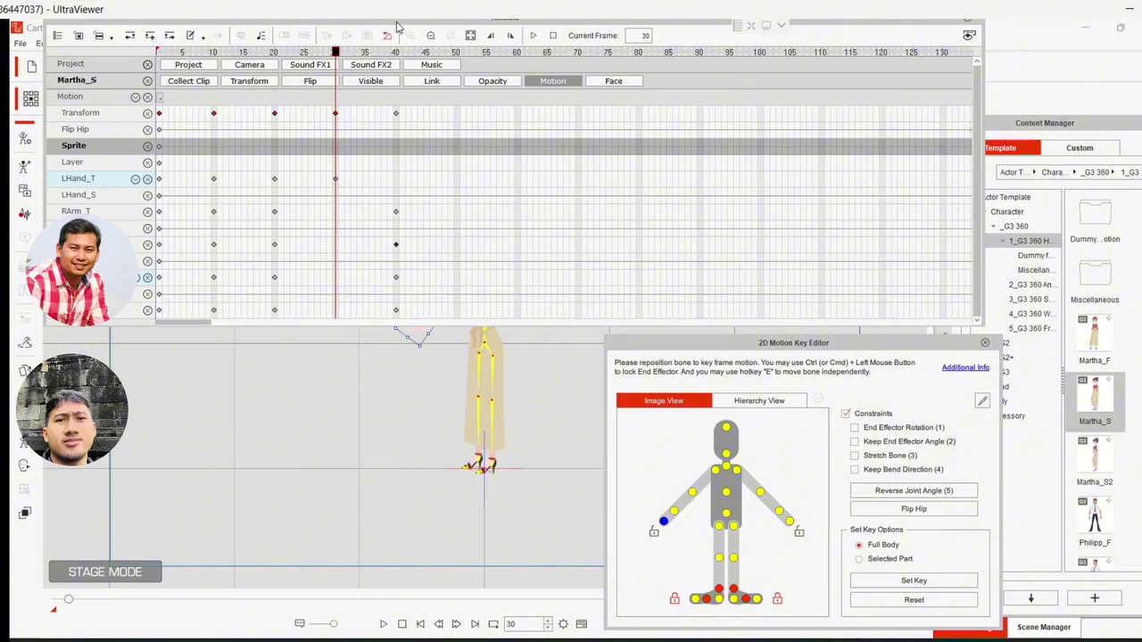
click(159, 114)
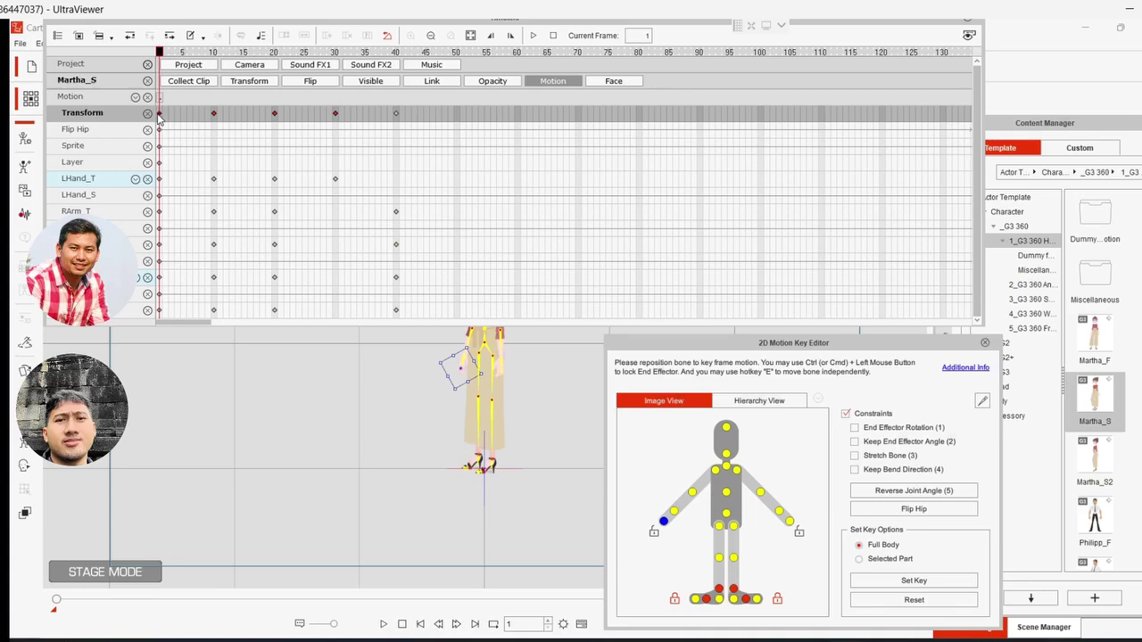
click(335, 115)
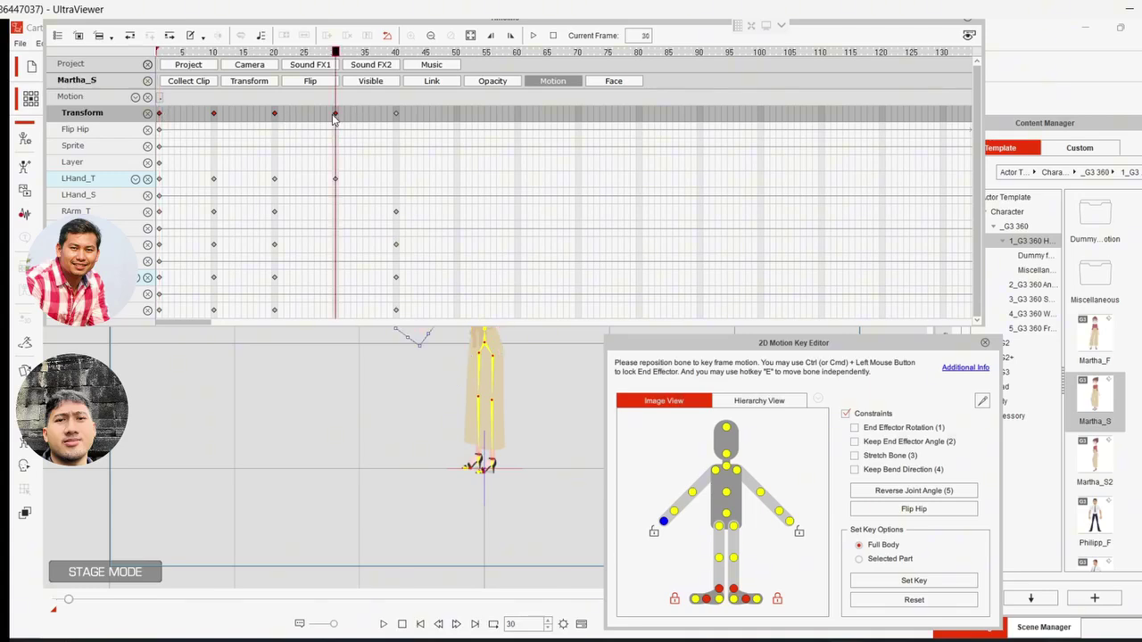
- Turn Auto Hide Track back on and compare the character's pose at the Transform keys on frames 30 and 40
click(108, 41)
click(107, 108)
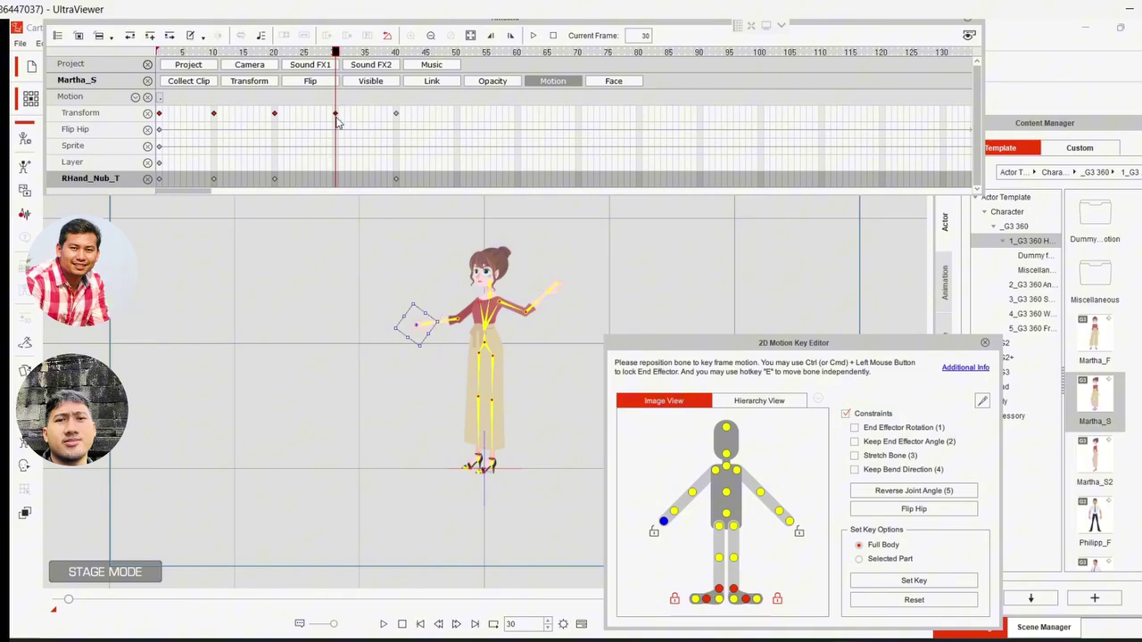
click(336, 119)
click(396, 116)
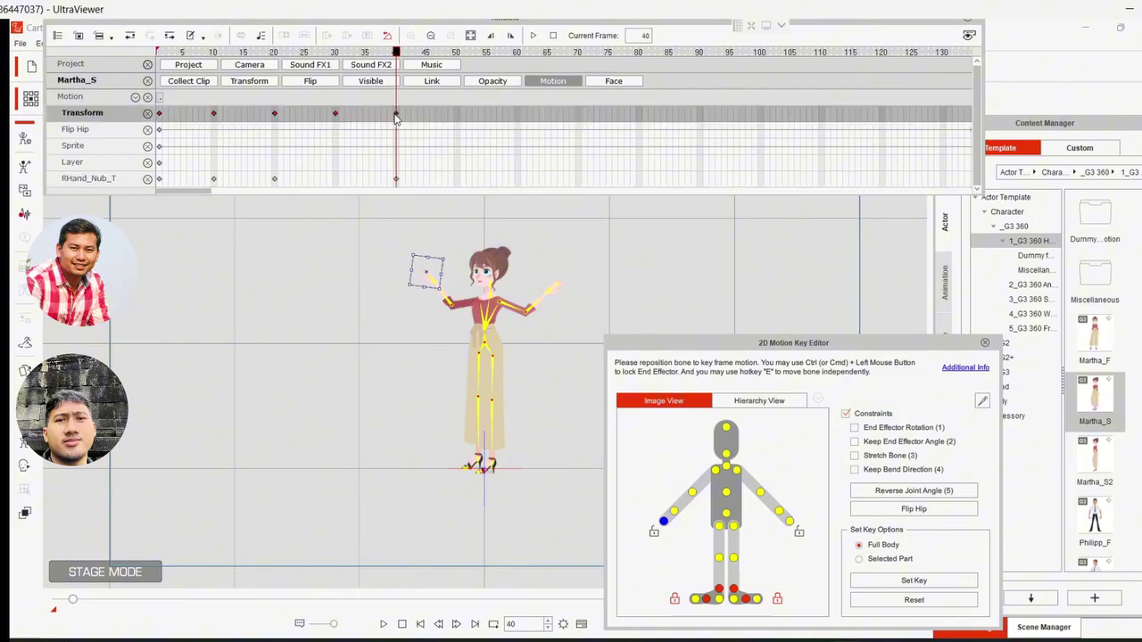
click(336, 115)
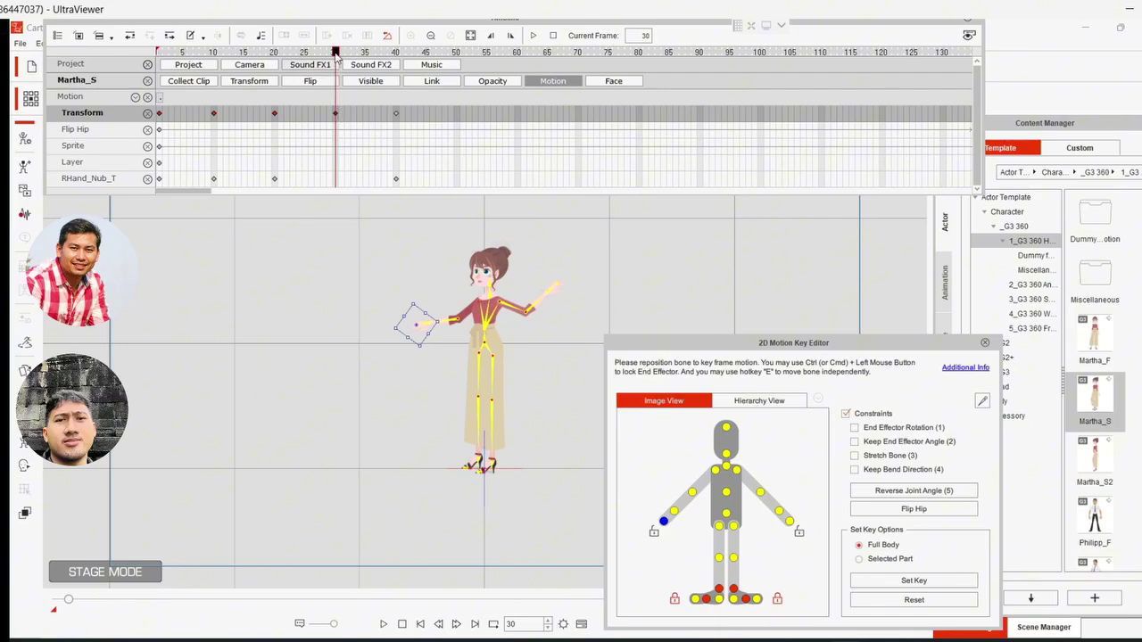
- Scrub between frames 30, 40 and 48 to check where the right arm's motion ends, finishing on the frame 40 Transform key
drag(336, 55, 399, 61)
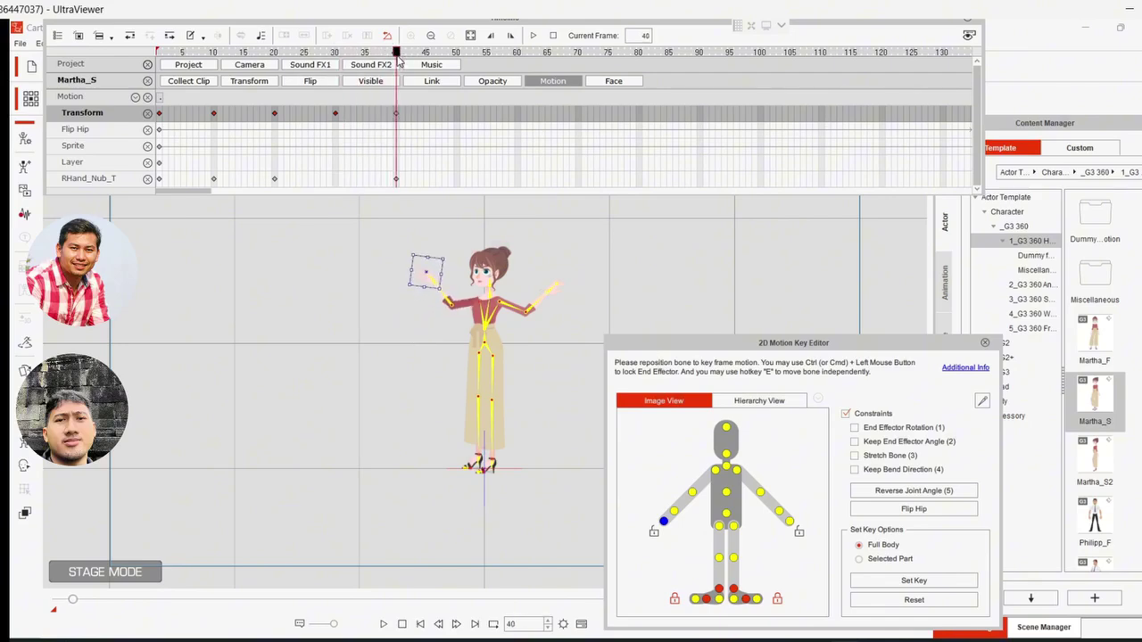
click(447, 58)
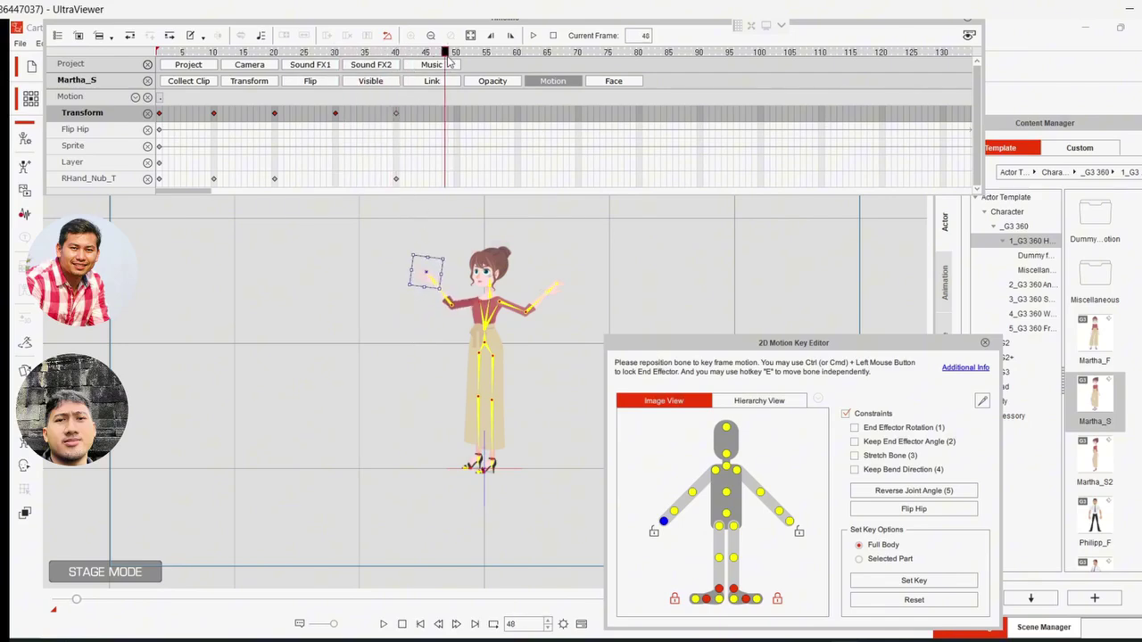
drag(449, 58, 399, 64)
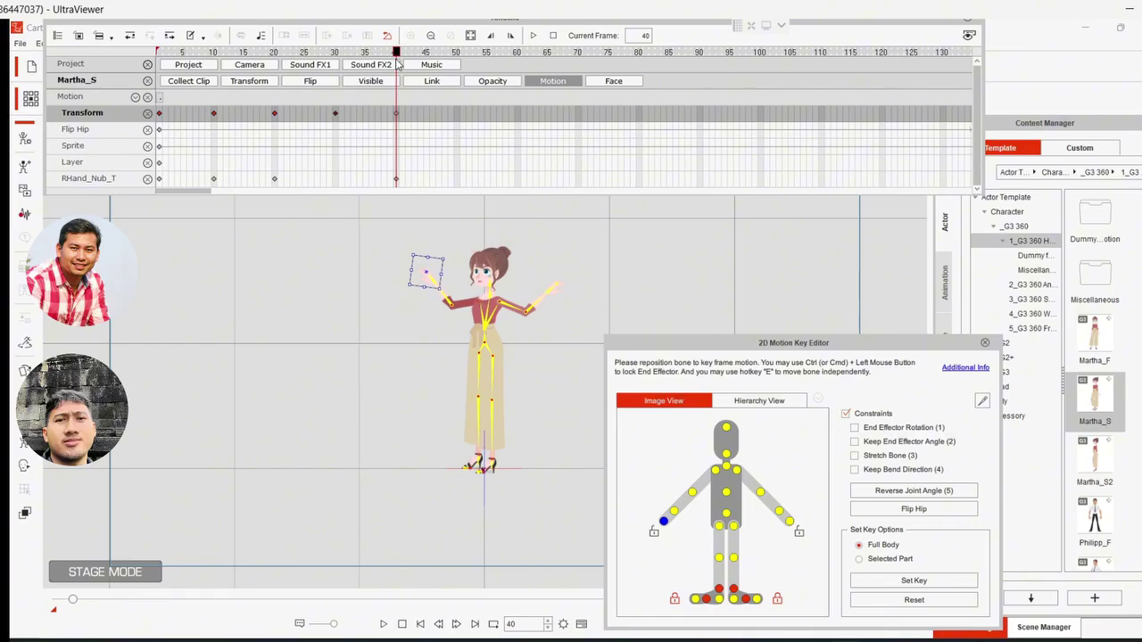
click(336, 54)
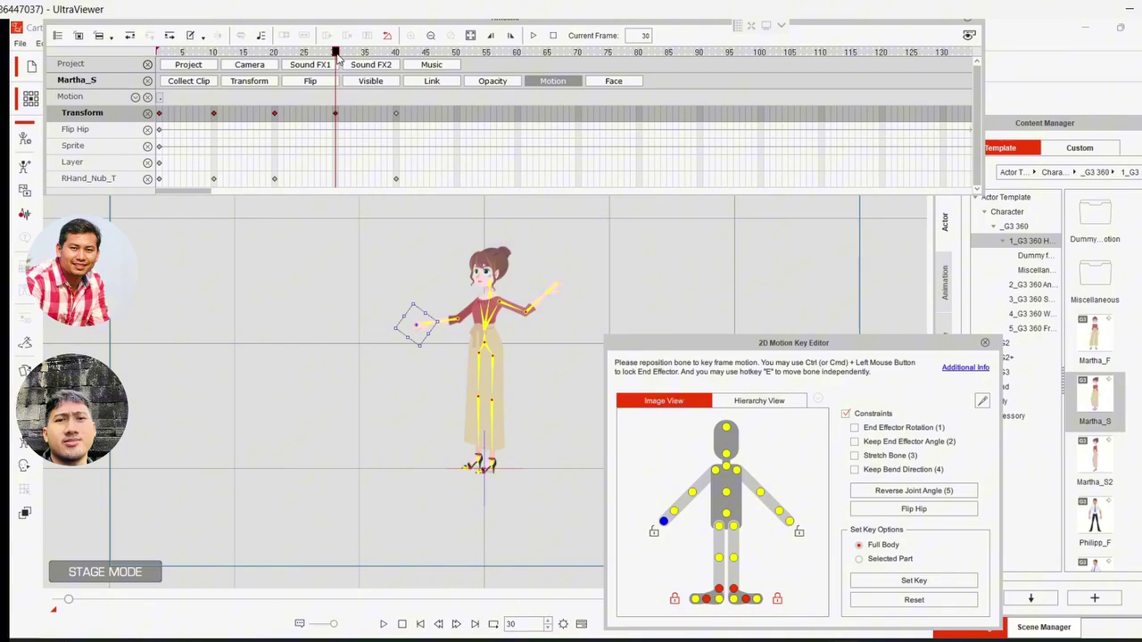
click(399, 119)
click(396, 114)
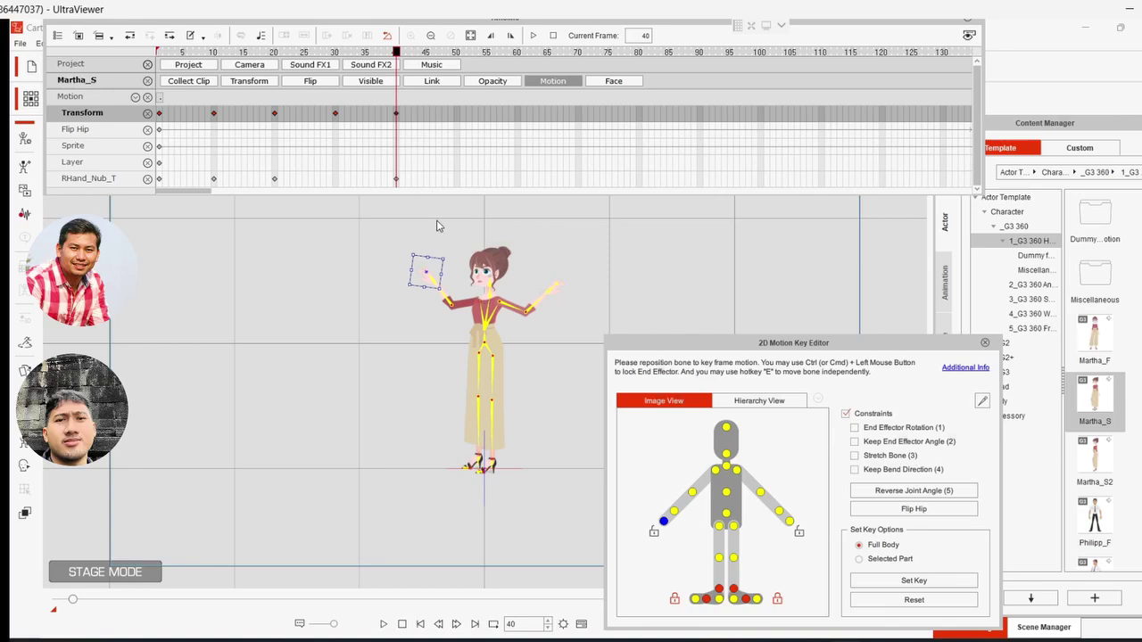
- Compare the character's poses at frames 1, 30 and 40, and inspect the RHand_Nub_T key on frame 40
click(335, 115)
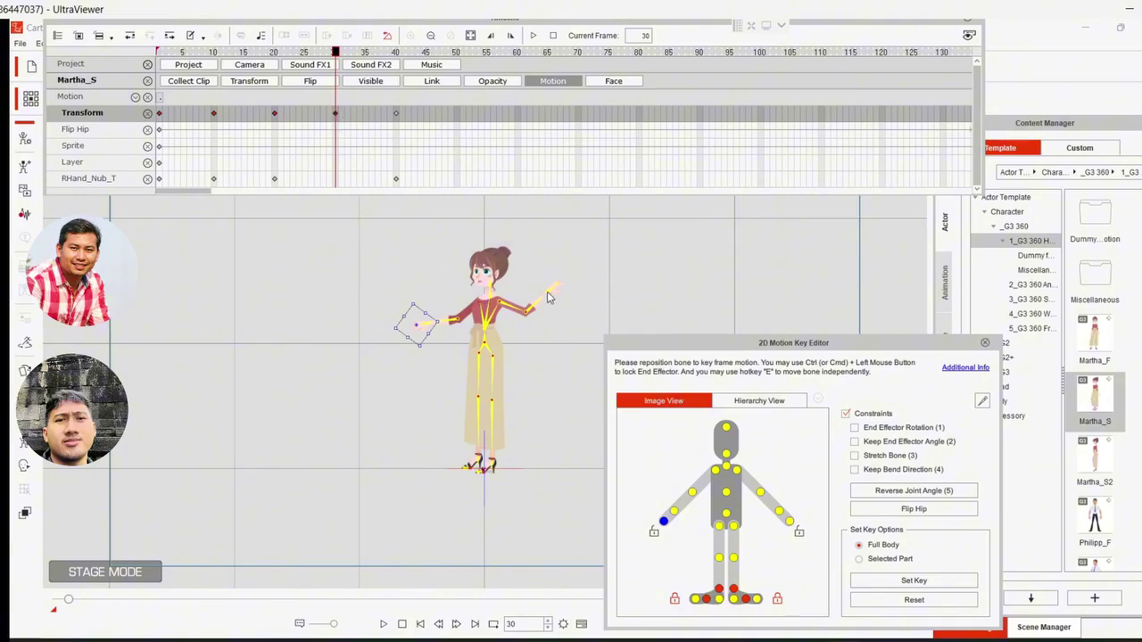
click(396, 114)
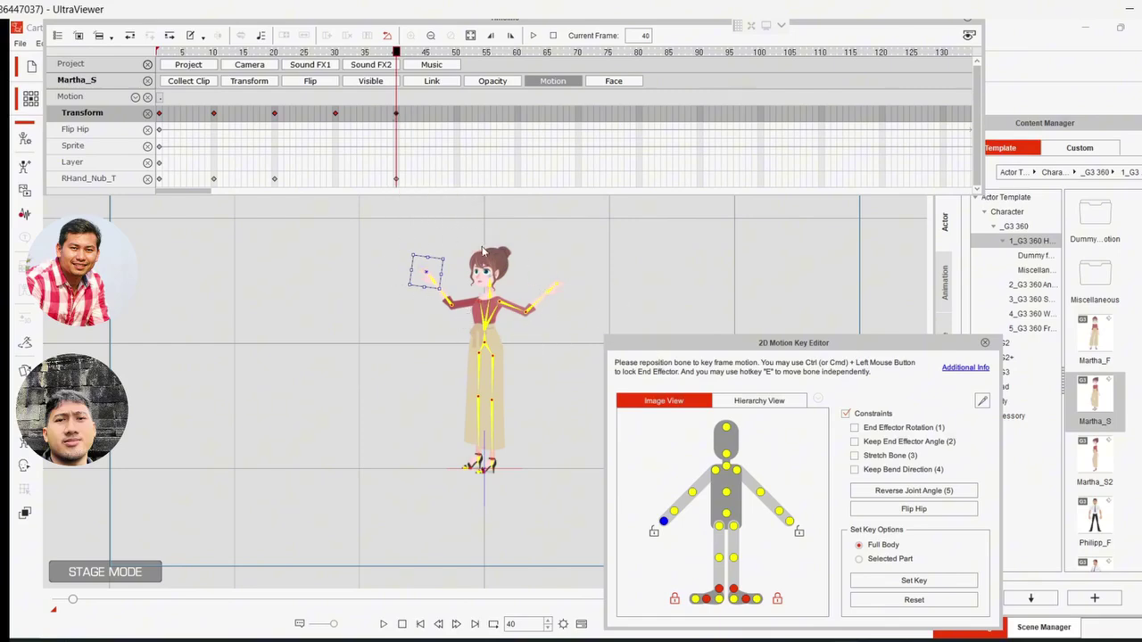
click(335, 114)
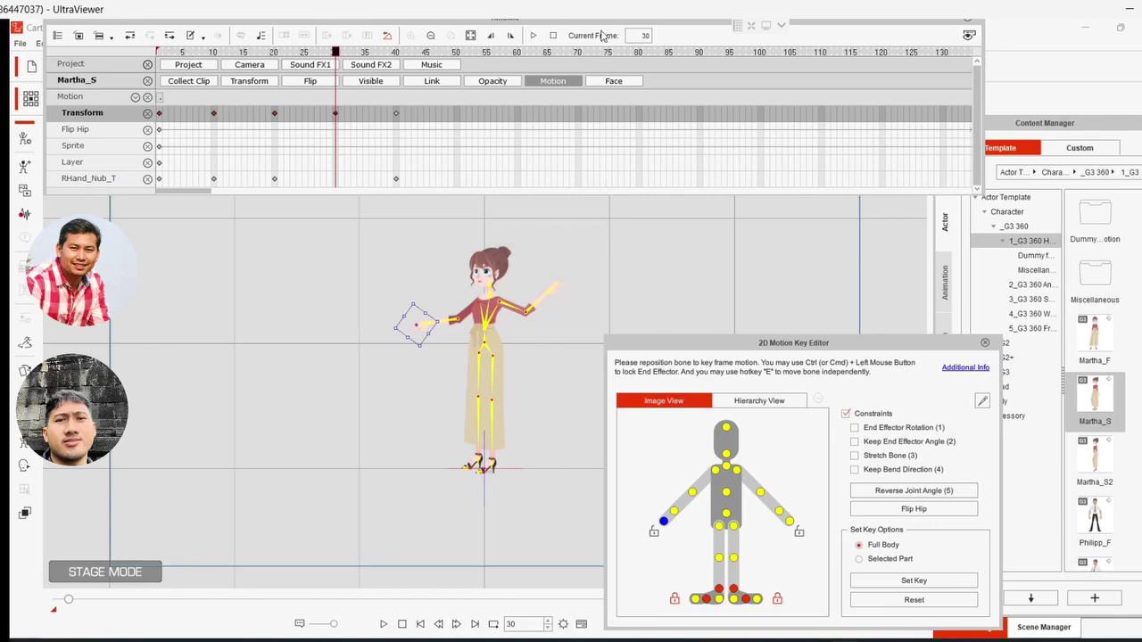
click(161, 53)
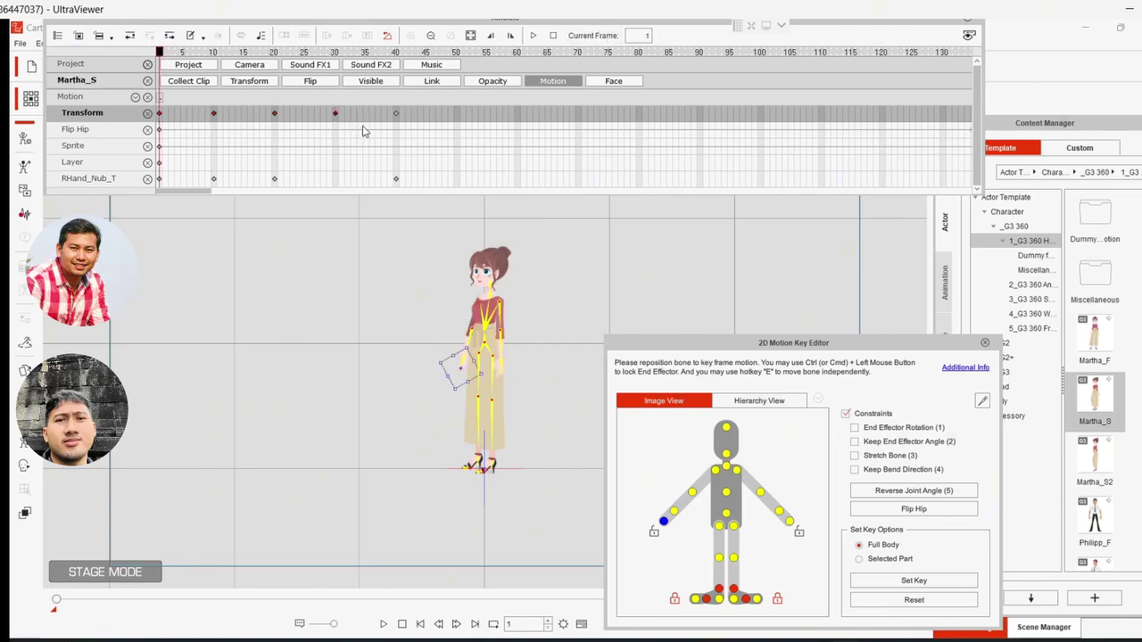
click(396, 114)
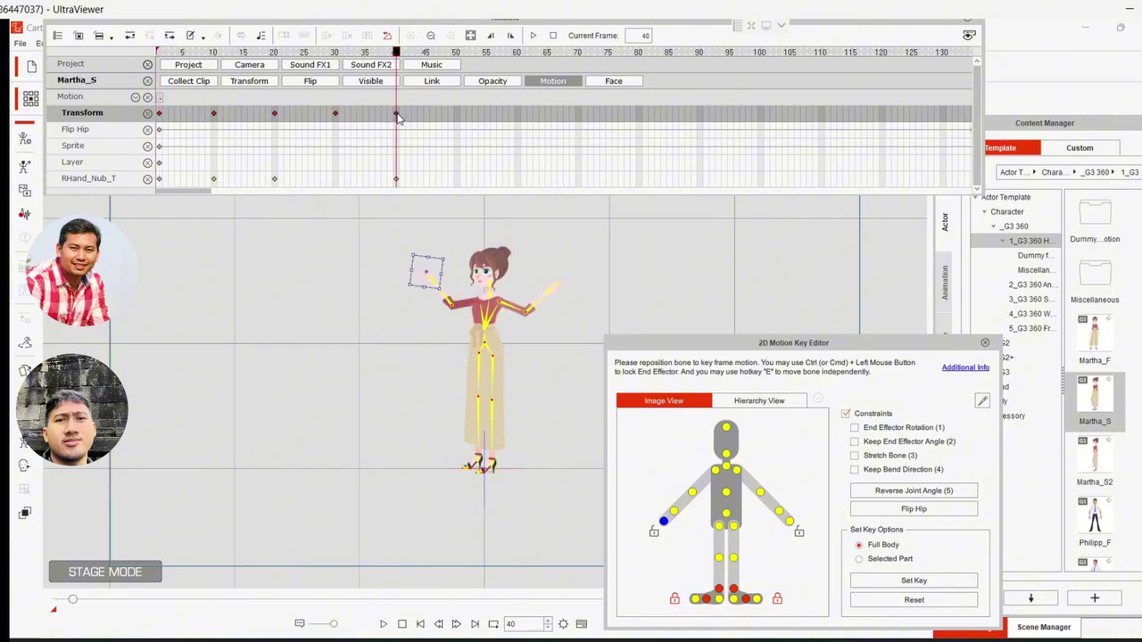
click(396, 179)
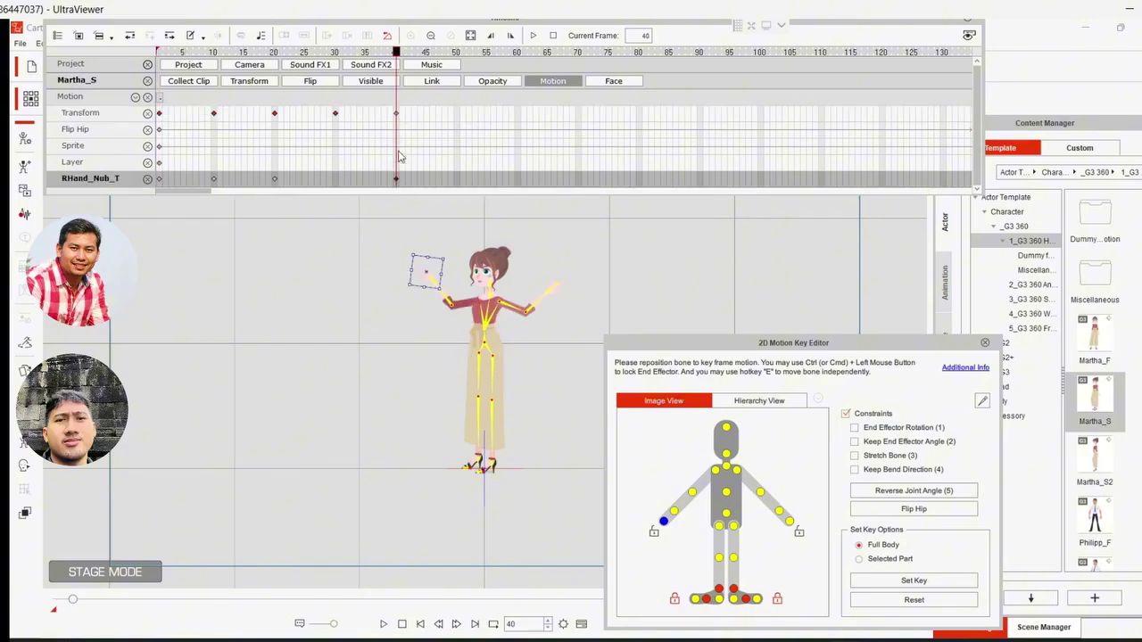
click(397, 114)
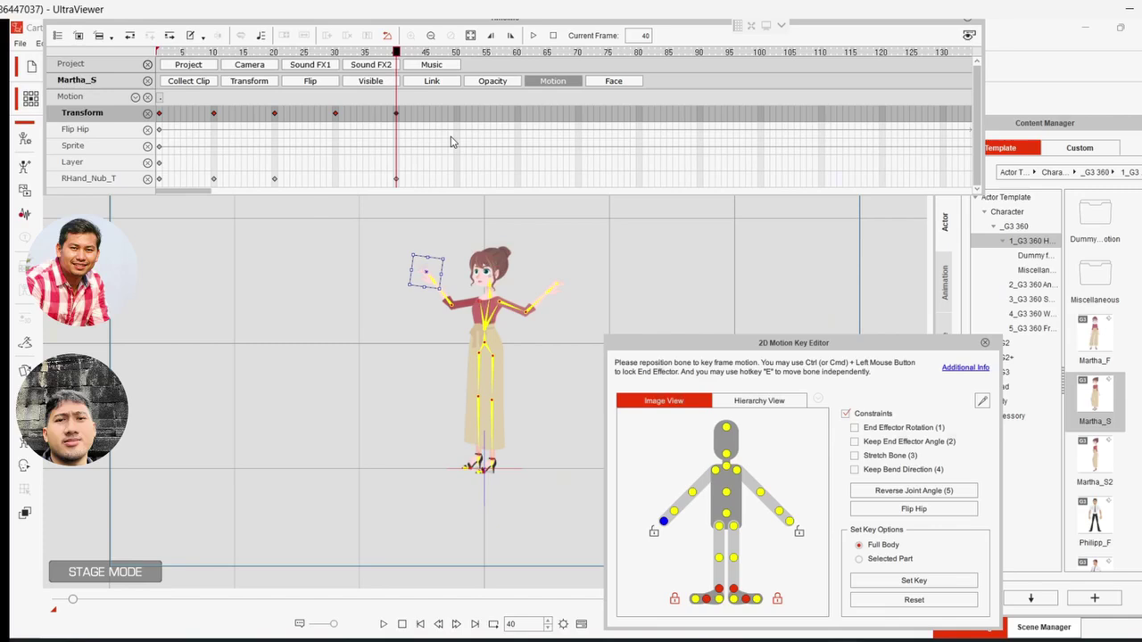
- Compare the right arm's pose at the frame 30 Transform key with its poses on frames 39 and 40
click(336, 115)
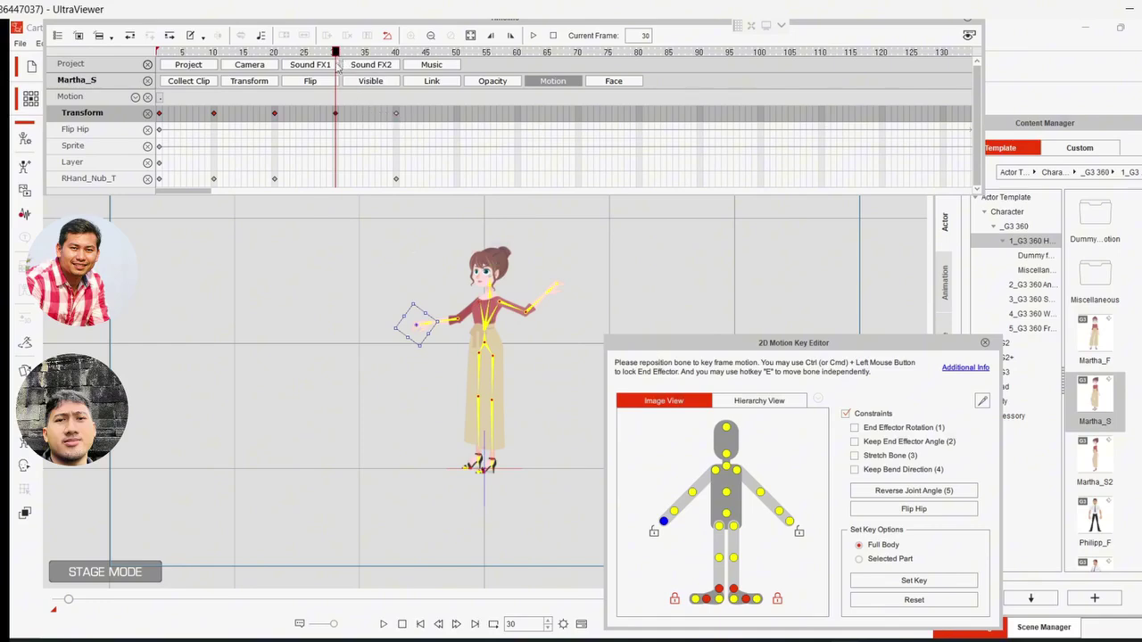
click(390, 117)
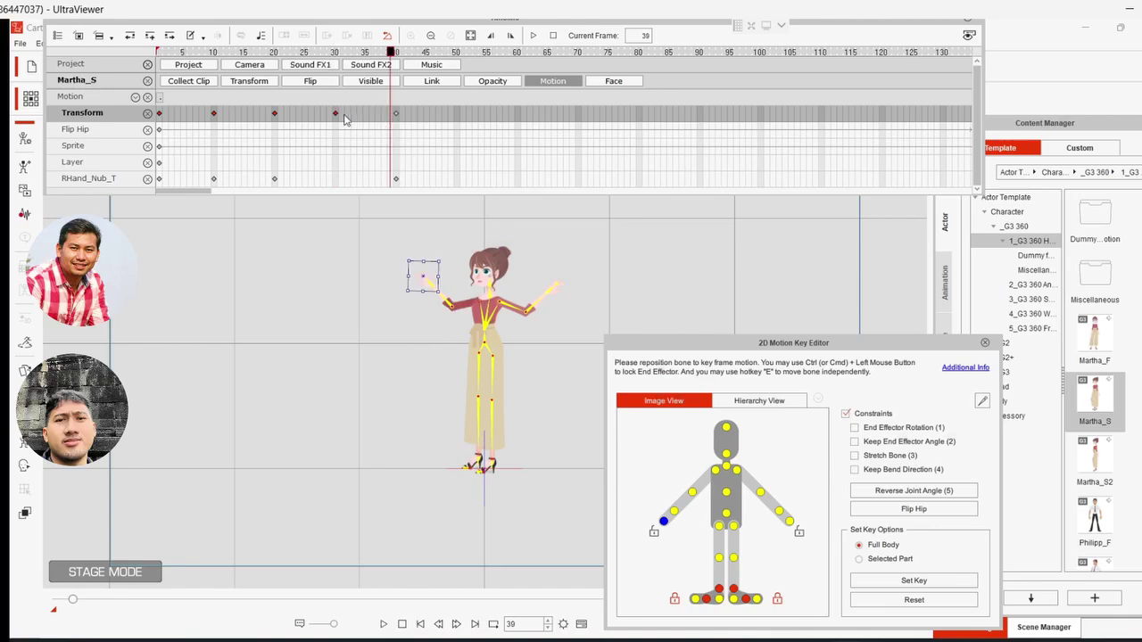
click(397, 115)
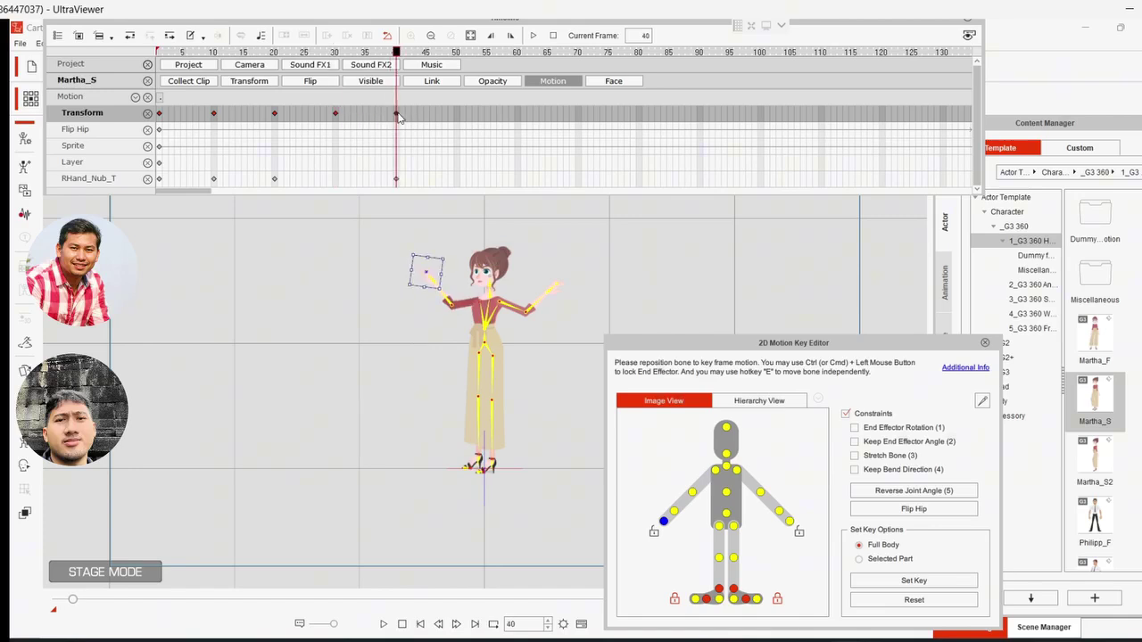
click(337, 117)
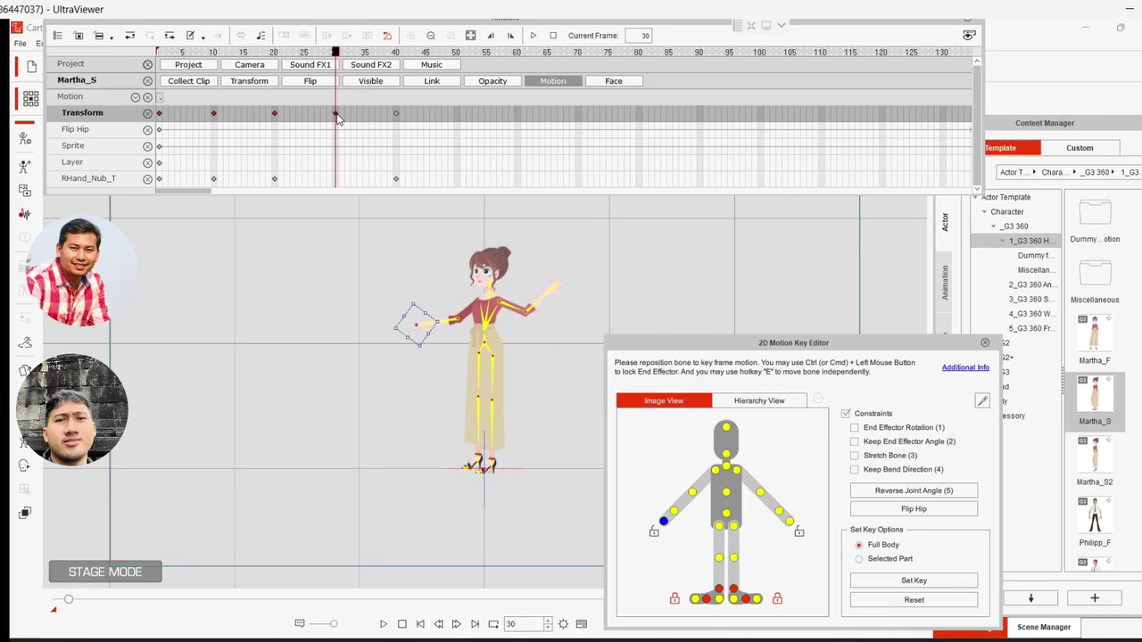
click(390, 116)
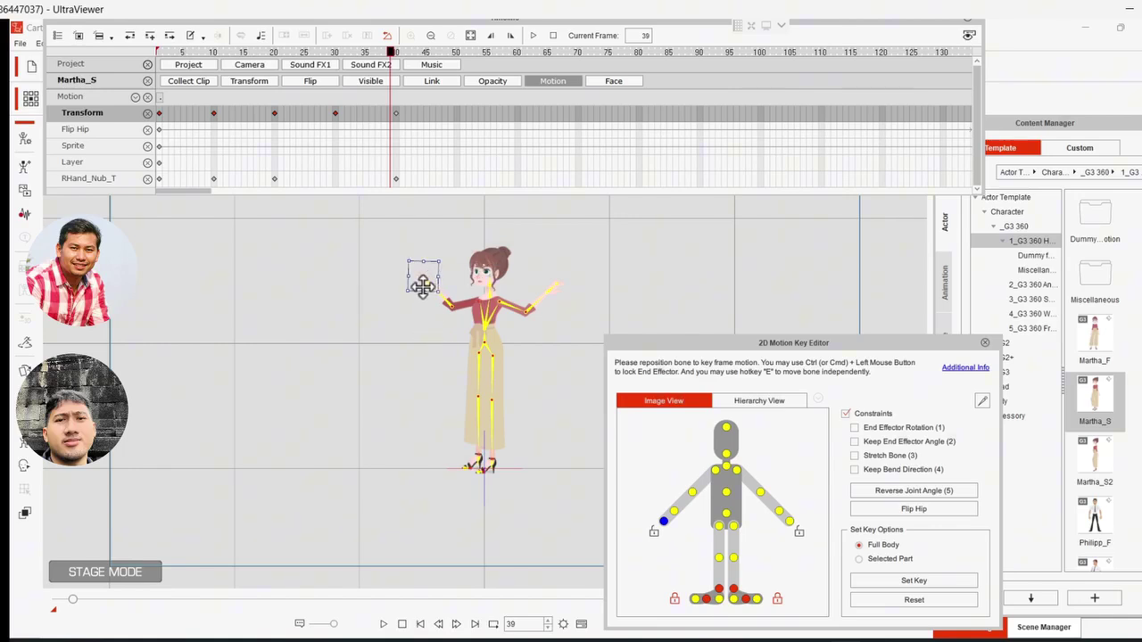
click(335, 115)
click(396, 120)
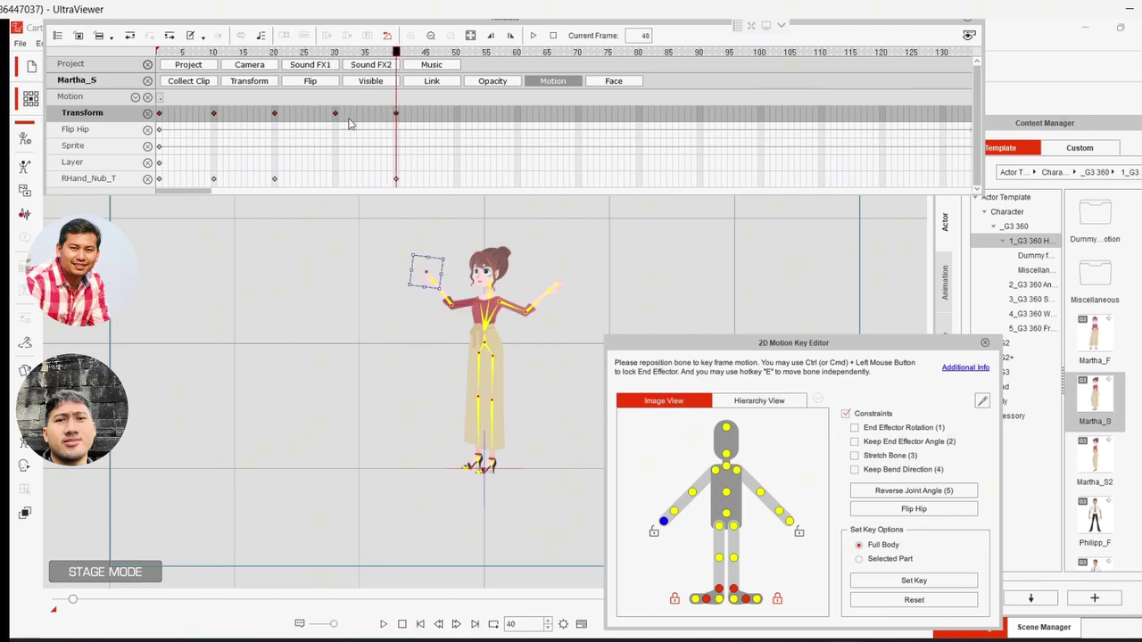
- Key a new right arm pose at frame 35 with the hand moved in toward the character's body
click(335, 114)
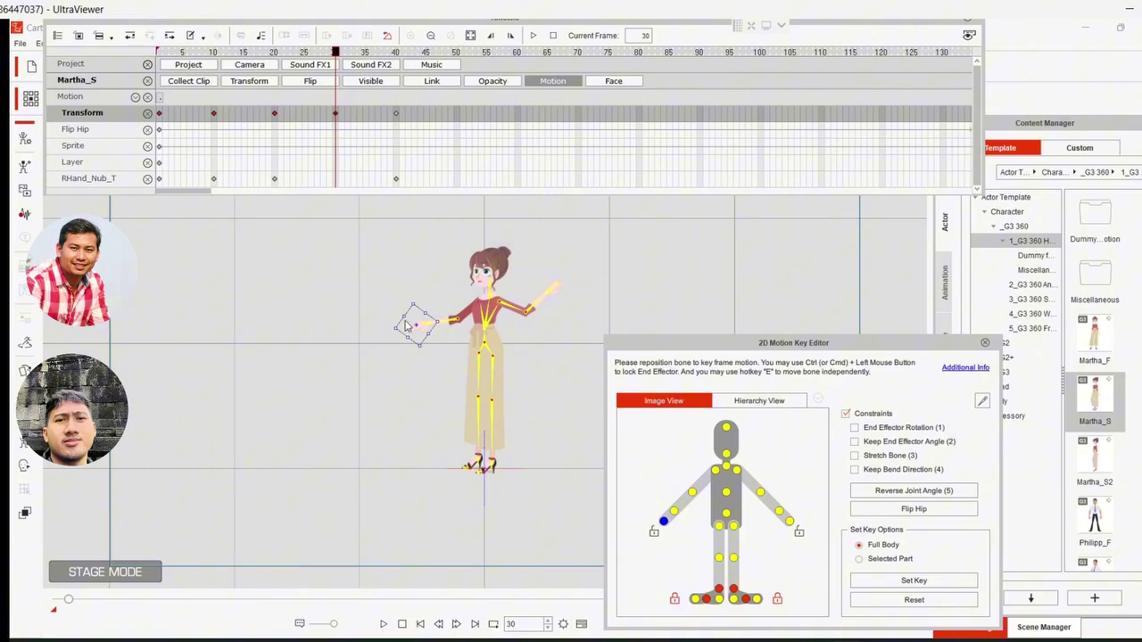
drag(336, 53, 368, 75)
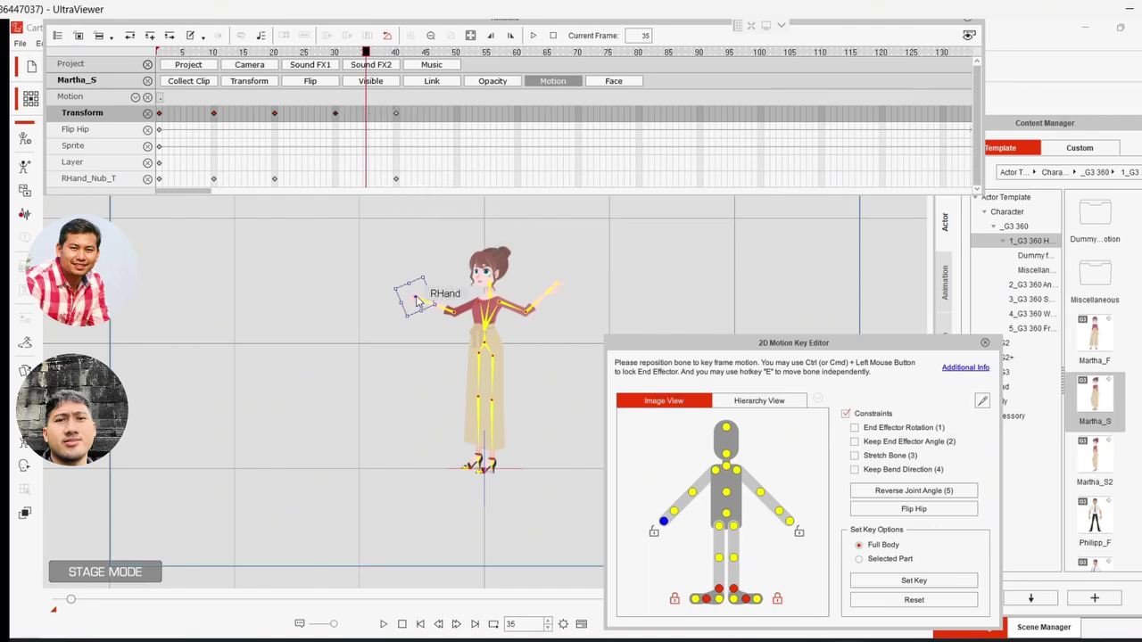
drag(430, 298, 457, 293)
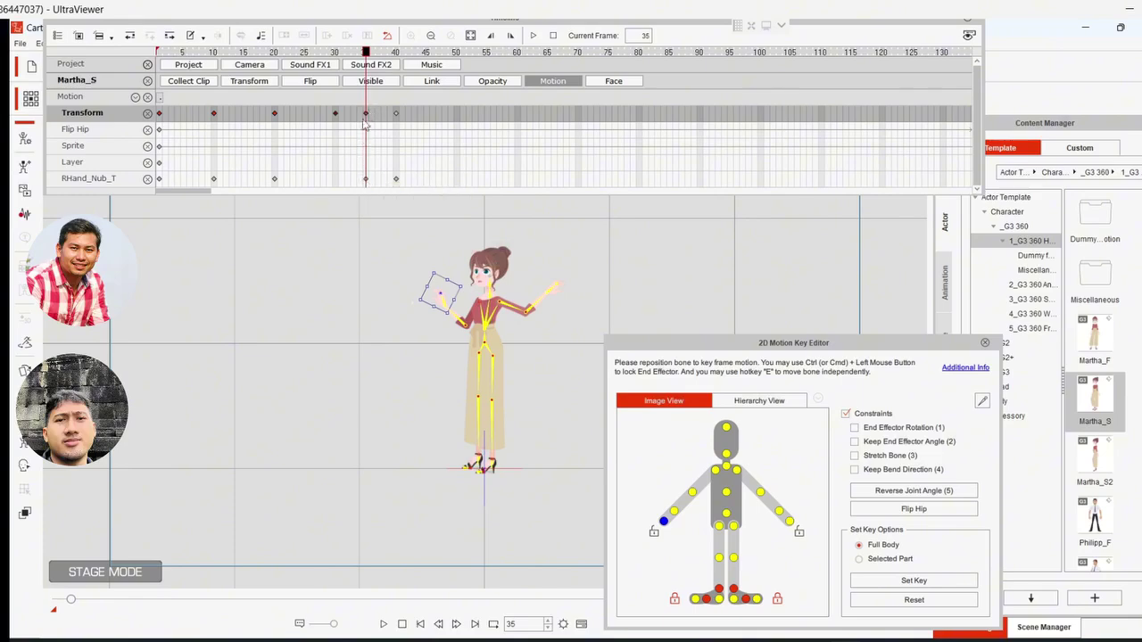
- Review the right arm's motion between the Transform keys on frames 30, 35 and 40
drag(369, 57, 398, 89)
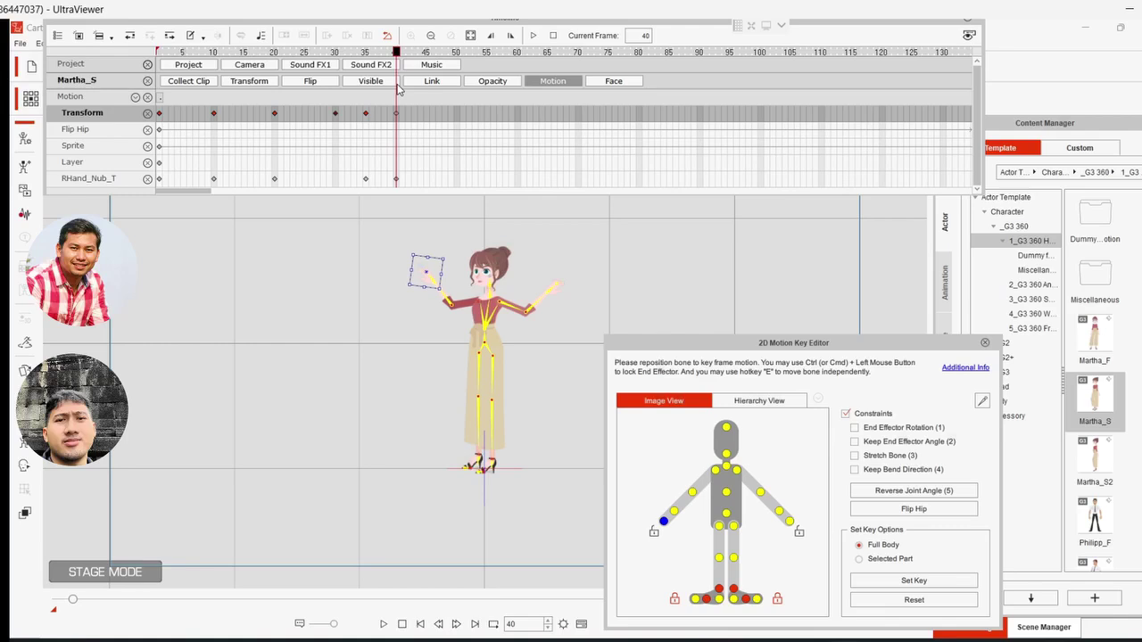
click(337, 90)
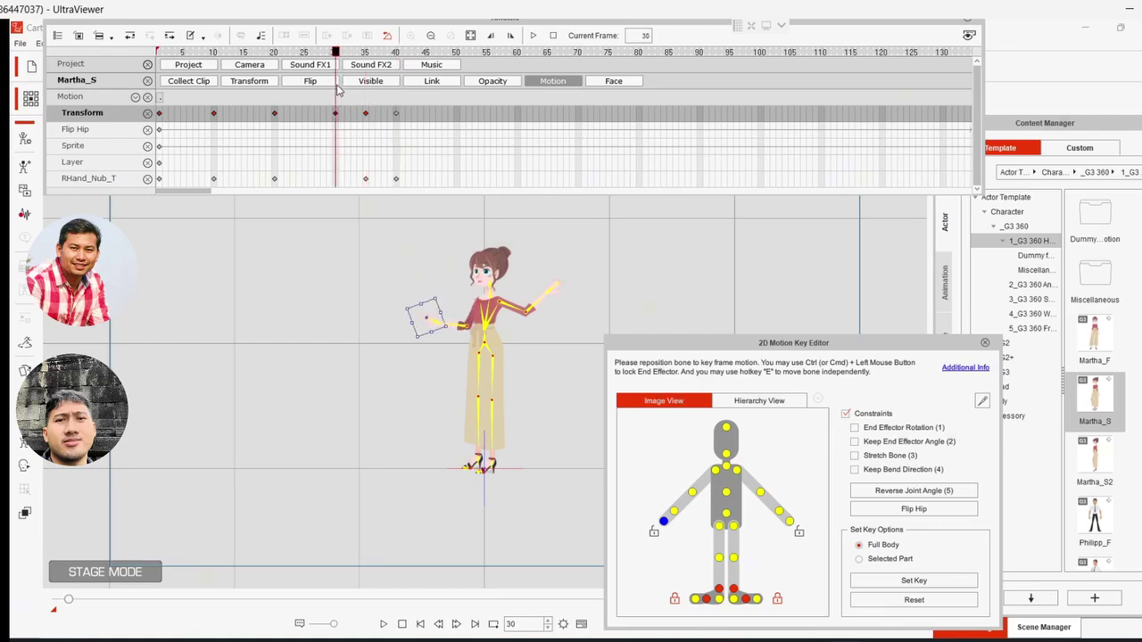
click(367, 94)
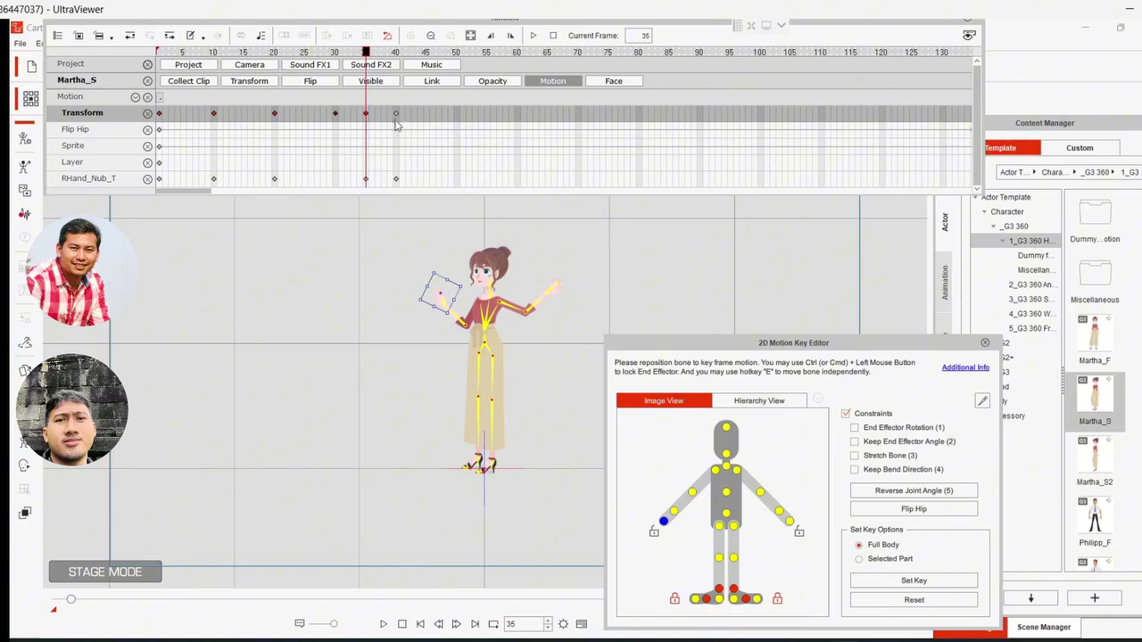
click(396, 115)
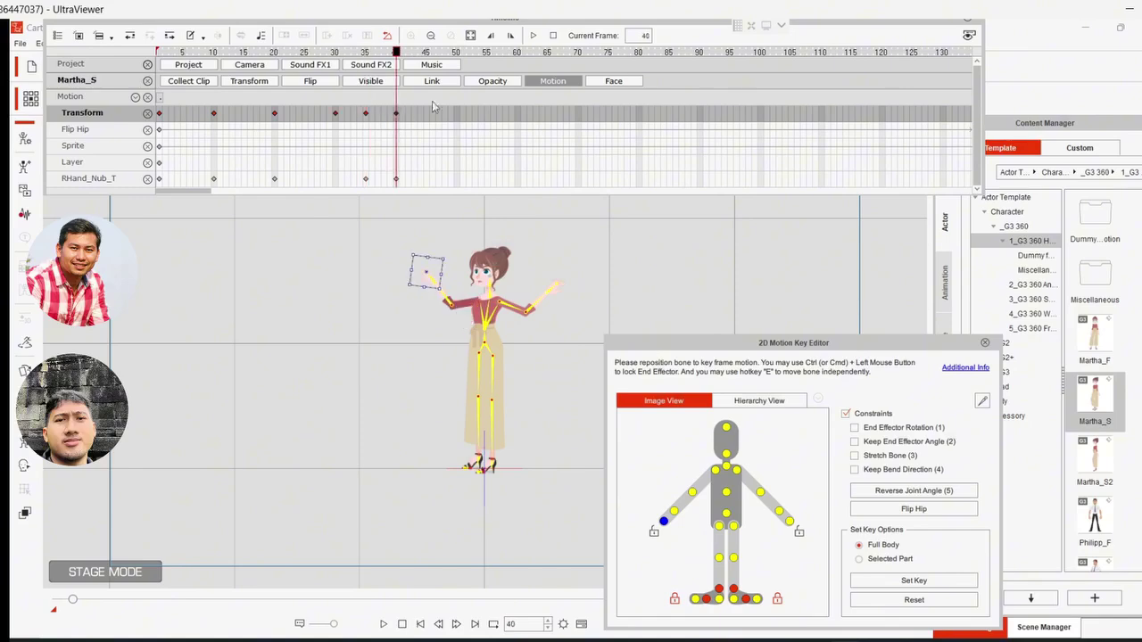
click(335, 114)
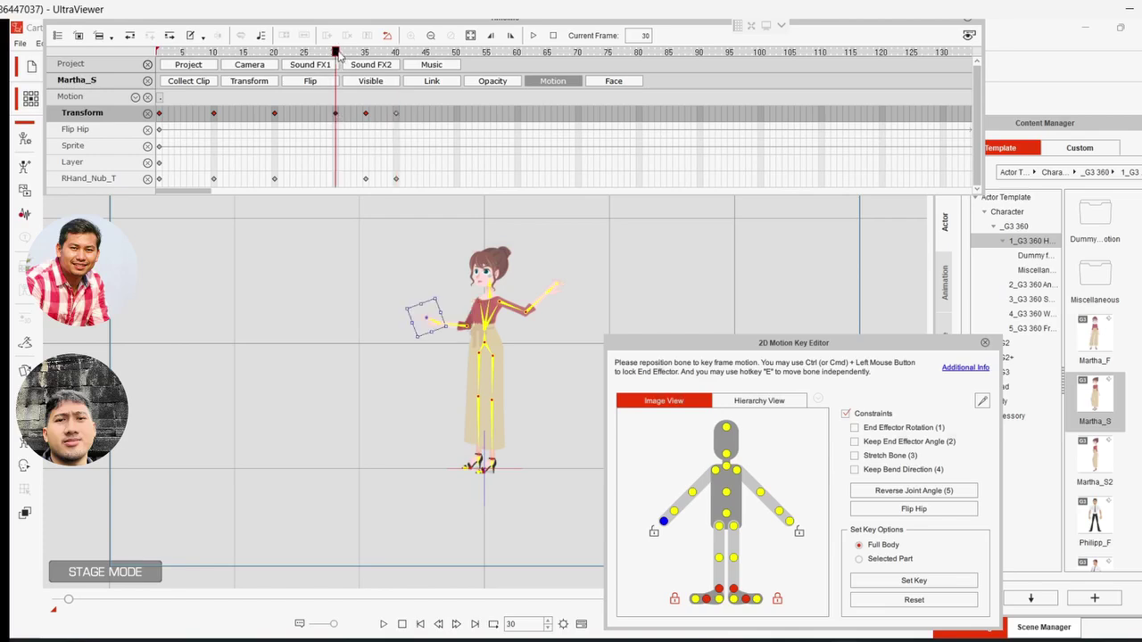
click(349, 54)
drag(355, 56, 361, 58)
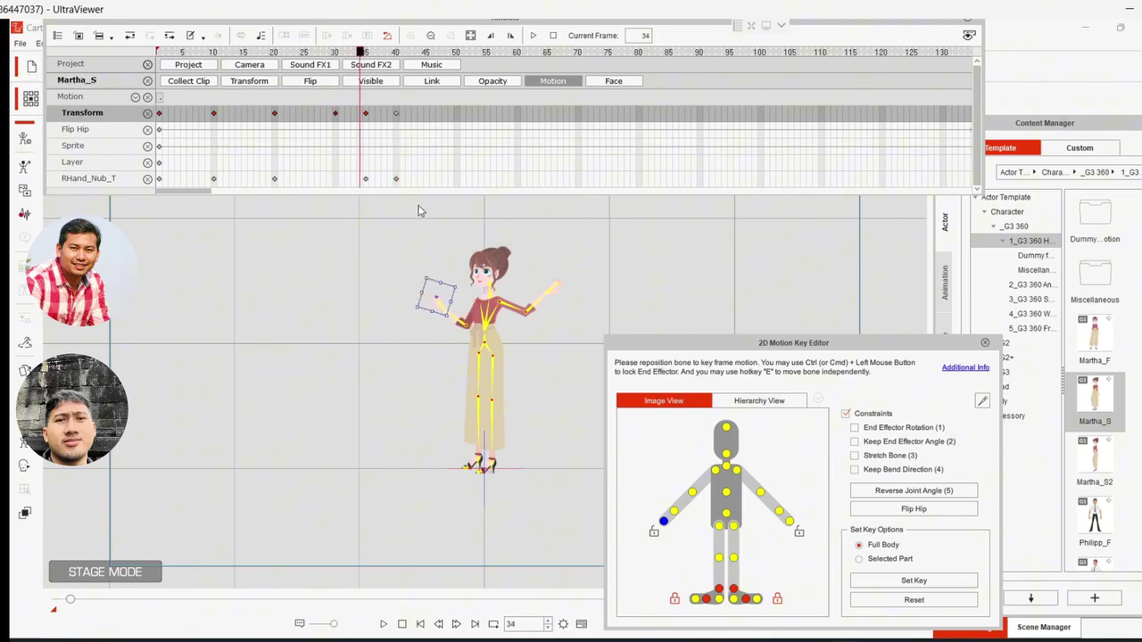
- Delete the Transform key at frame 35
click(366, 114)
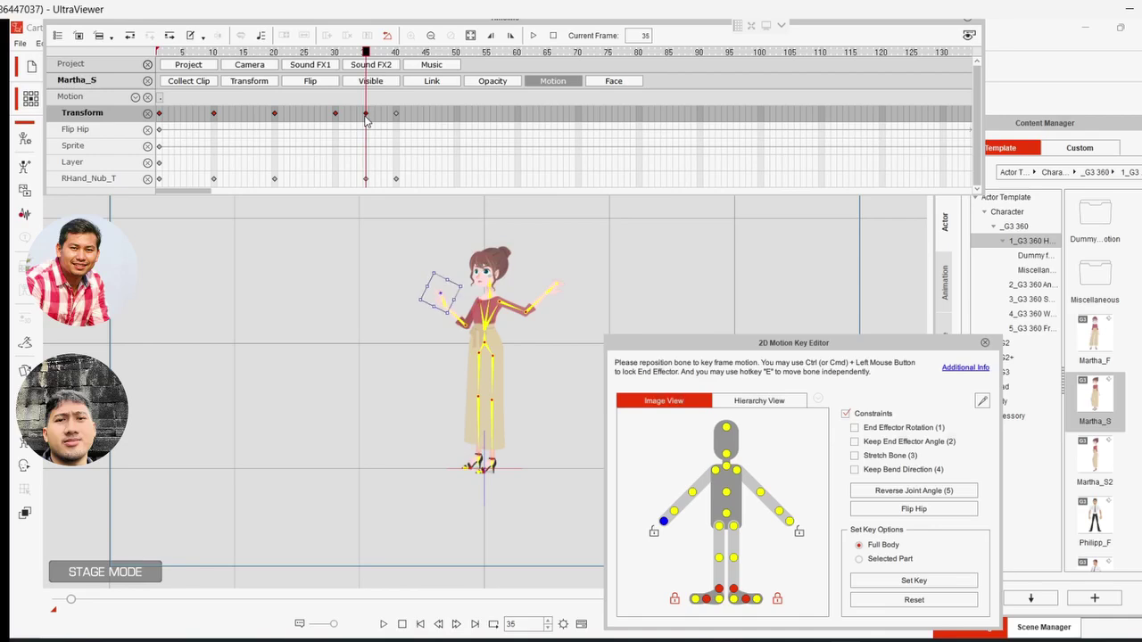
right_click(366, 116)
click(388, 176)
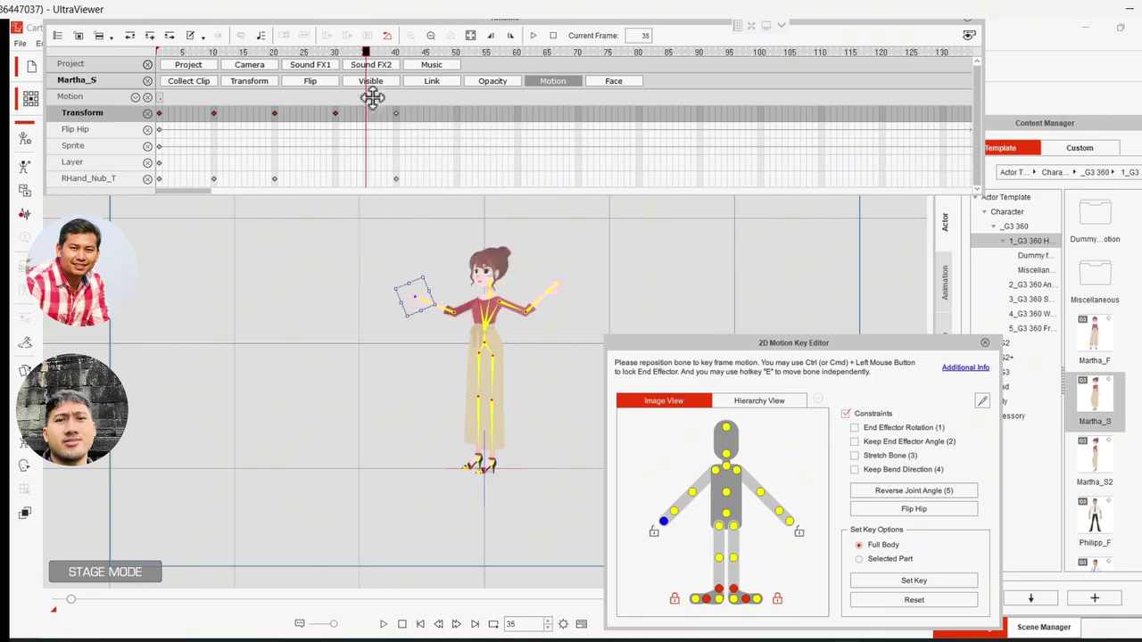
- Move the right hand slightly inward toward the body at frame 35 to key the in-between arm pose
mouse_move(366, 56)
mouse_down()
mouse_move(332, 61)
mouse_move(398, 67)
mouse_move(368, 70)
mouse_up()
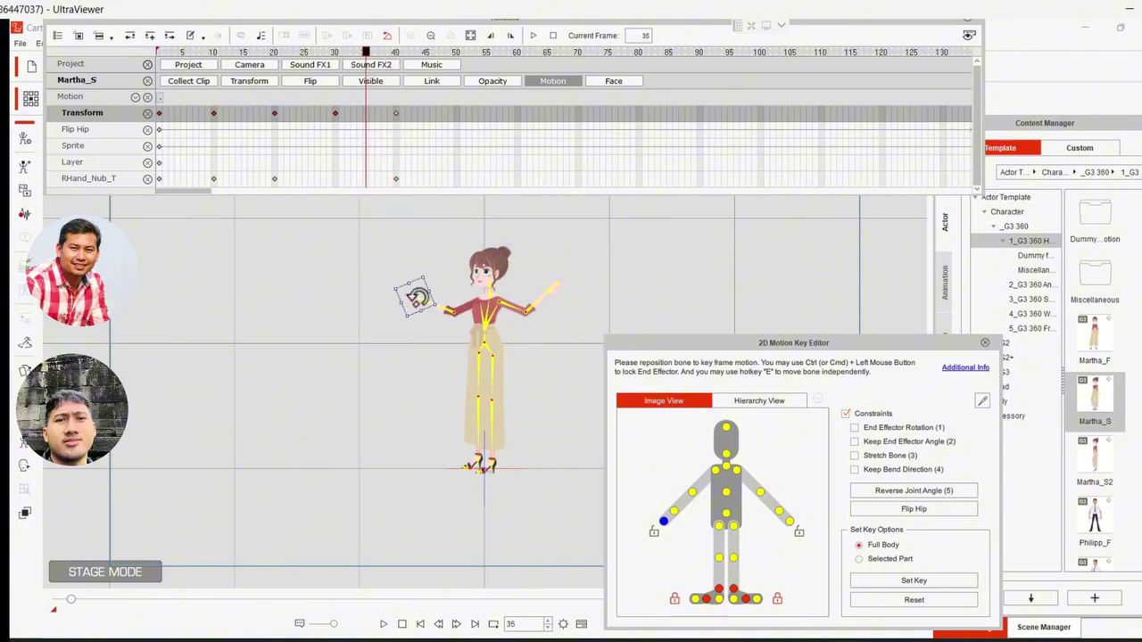
drag(423, 297, 438, 298)
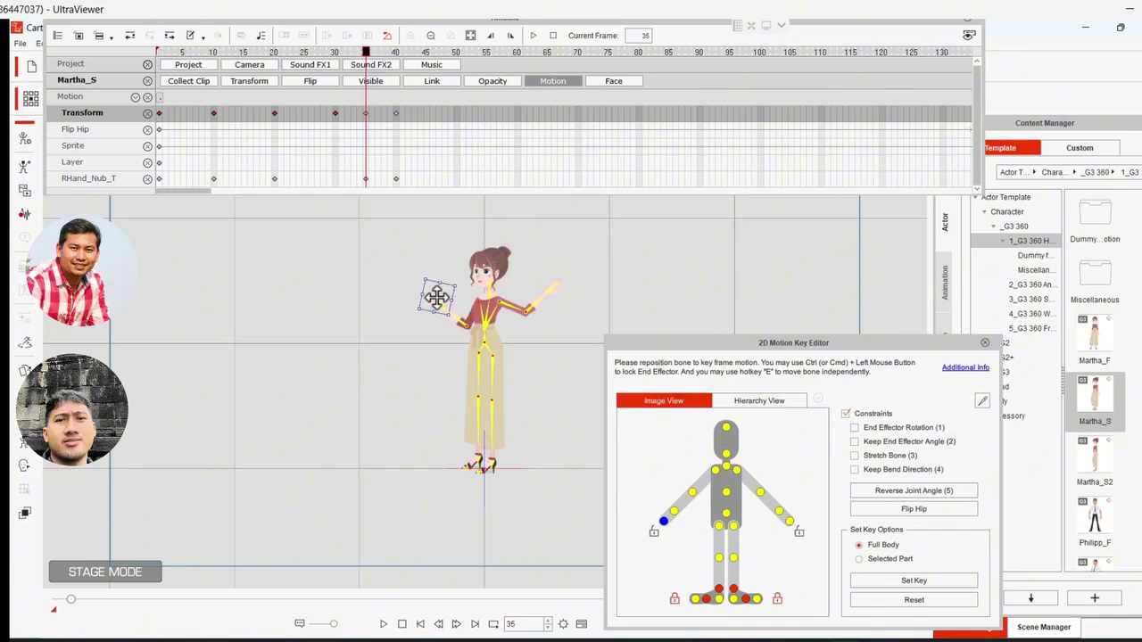
mouse_move(349, 56)
mouse_down()
mouse_move(335, 58)
mouse_move(367, 62)
mouse_up()
- Compare the right arm's poses at the Transform keys on frames 35 and 40, ending on frame 40
click(396, 113)
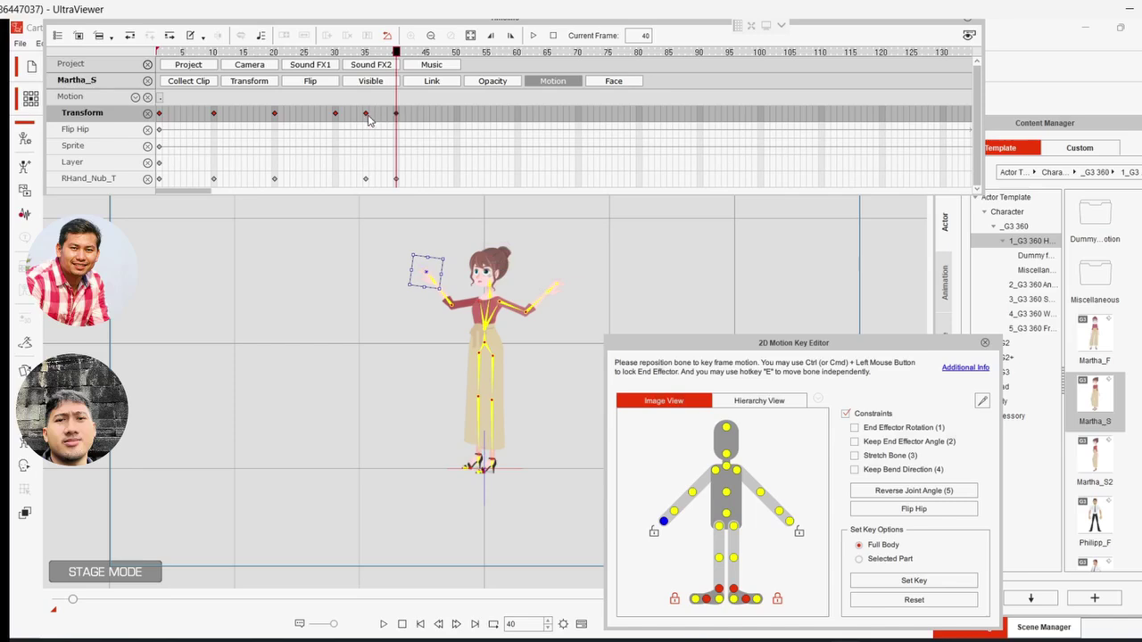
click(367, 115)
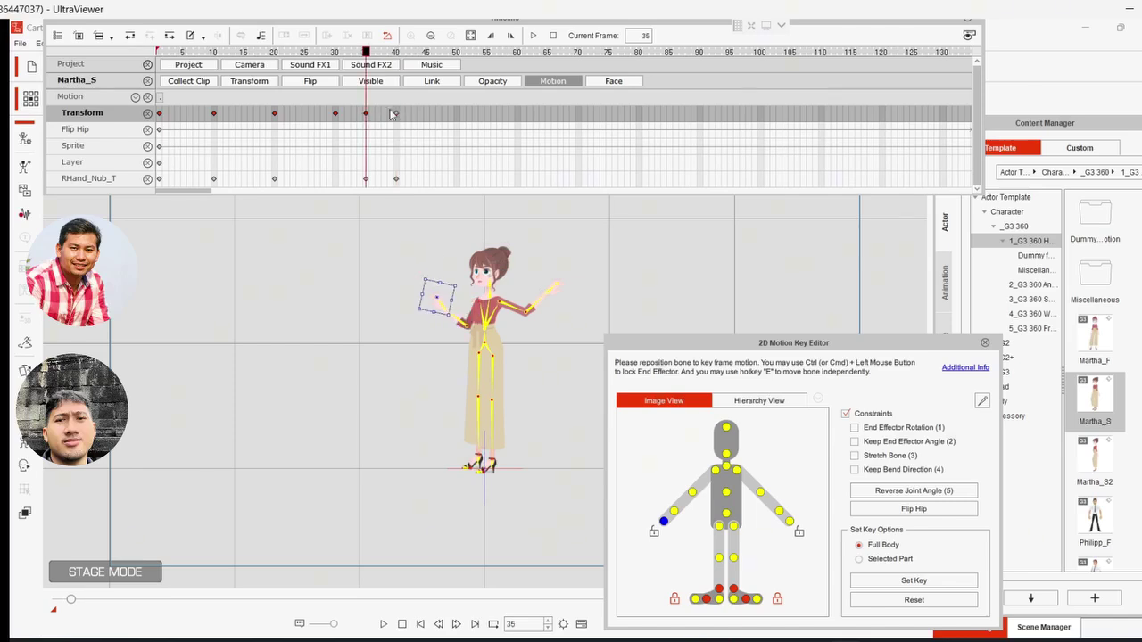
drag(366, 59, 395, 64)
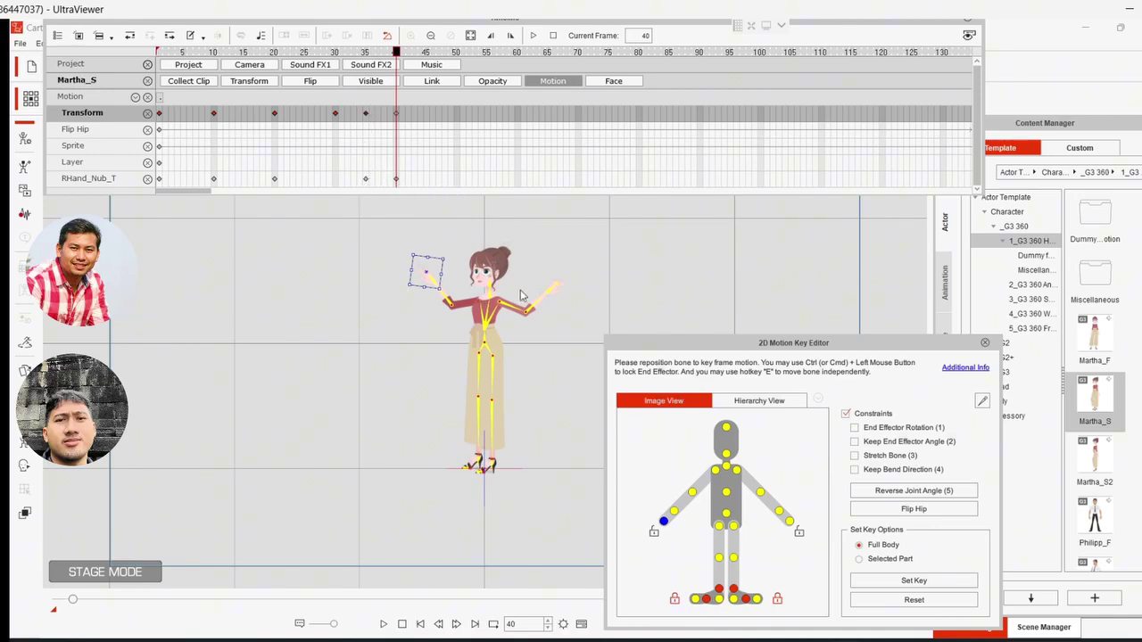
key(Delete)
key(ctrl+z)
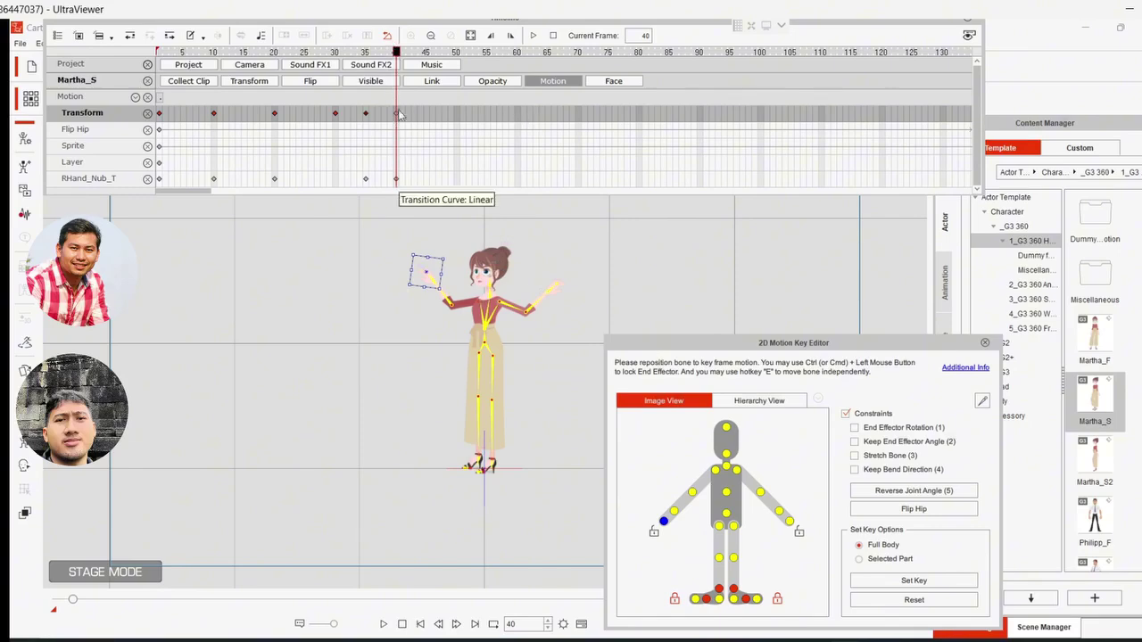
click(396, 178)
key(Delete)
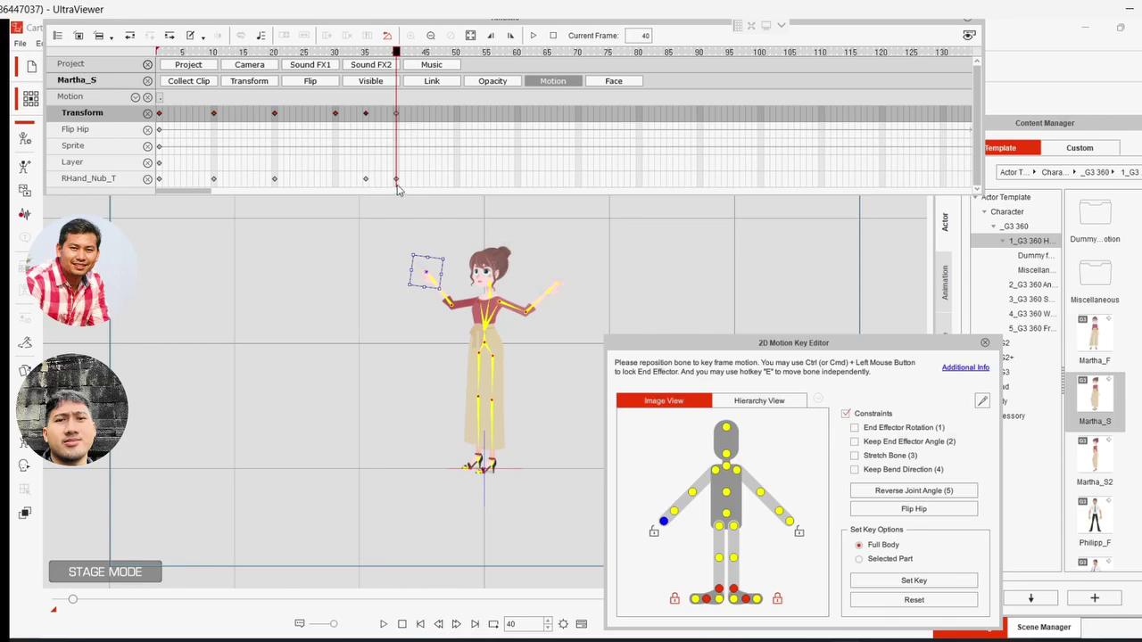
- Lower the character's left forearm at frame 40 to key a new left arm pose
click(526, 316)
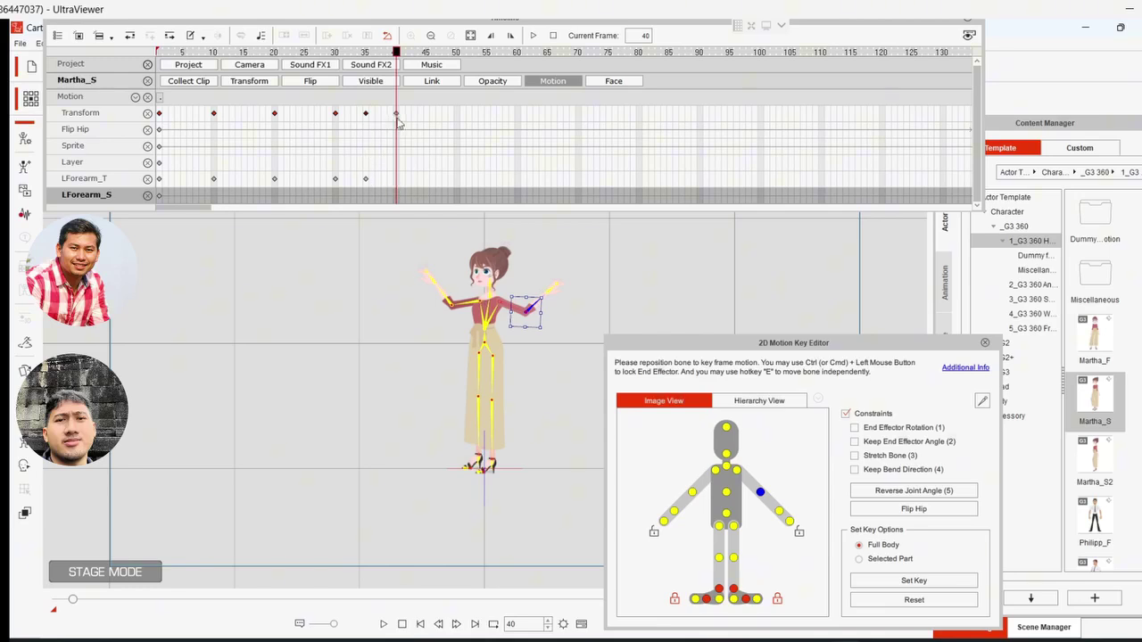
mouse_move(397, 53)
mouse_down()
mouse_move(365, 53)
mouse_move(384, 54)
mouse_up()
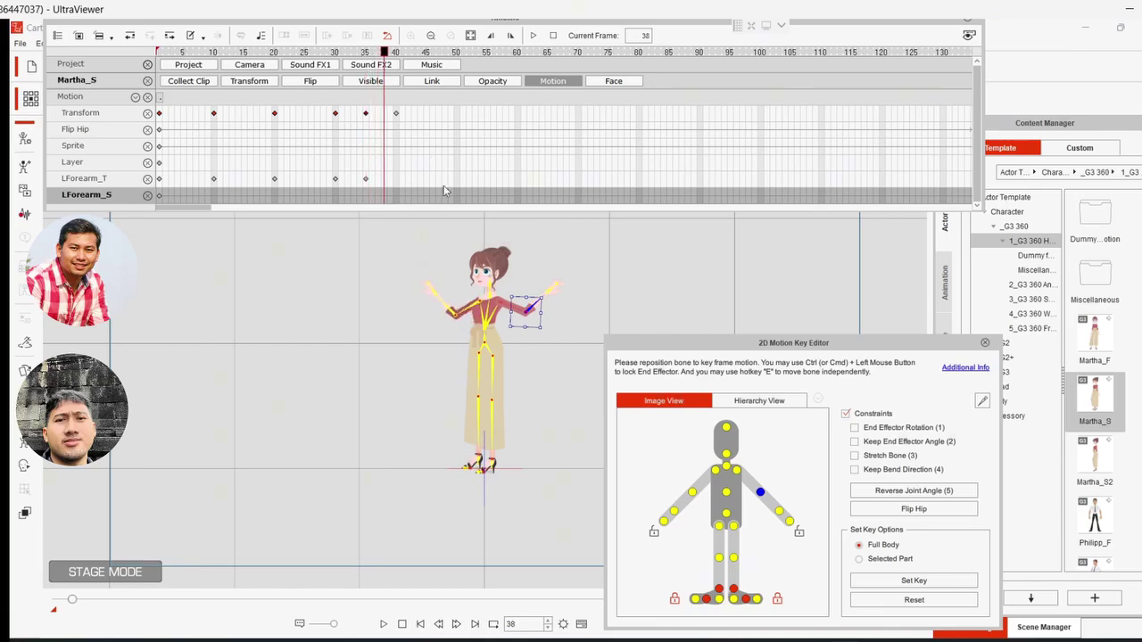
click(396, 115)
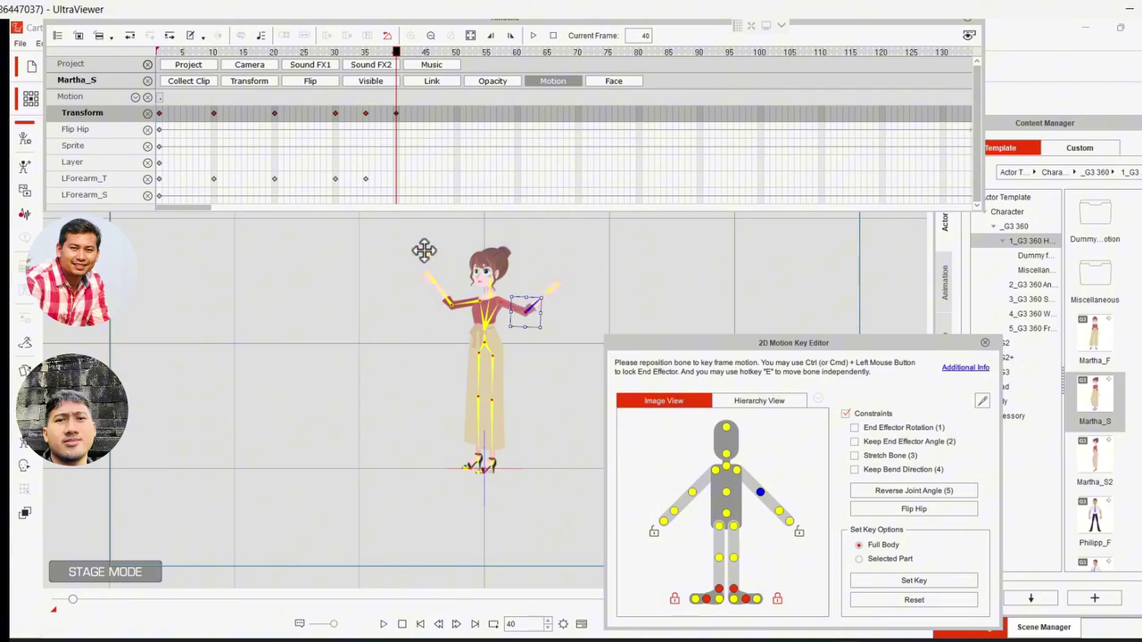
drag(524, 308, 523, 326)
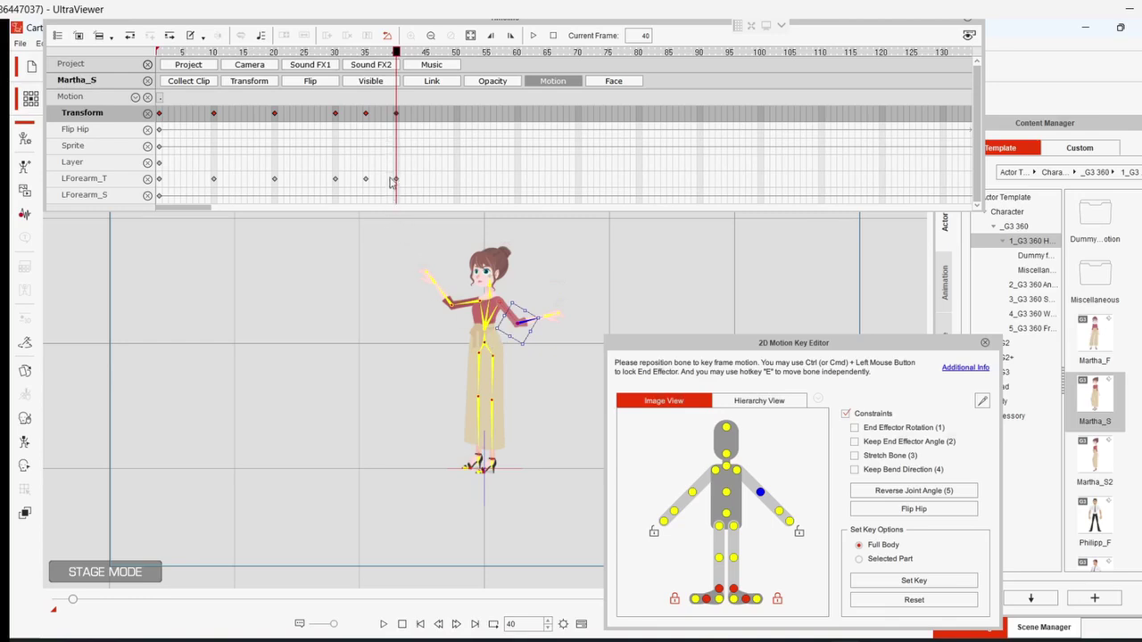
- Turn off Auto Hide Track and select the right upper arm bone to add its tracks to the timeline
click(105, 37)
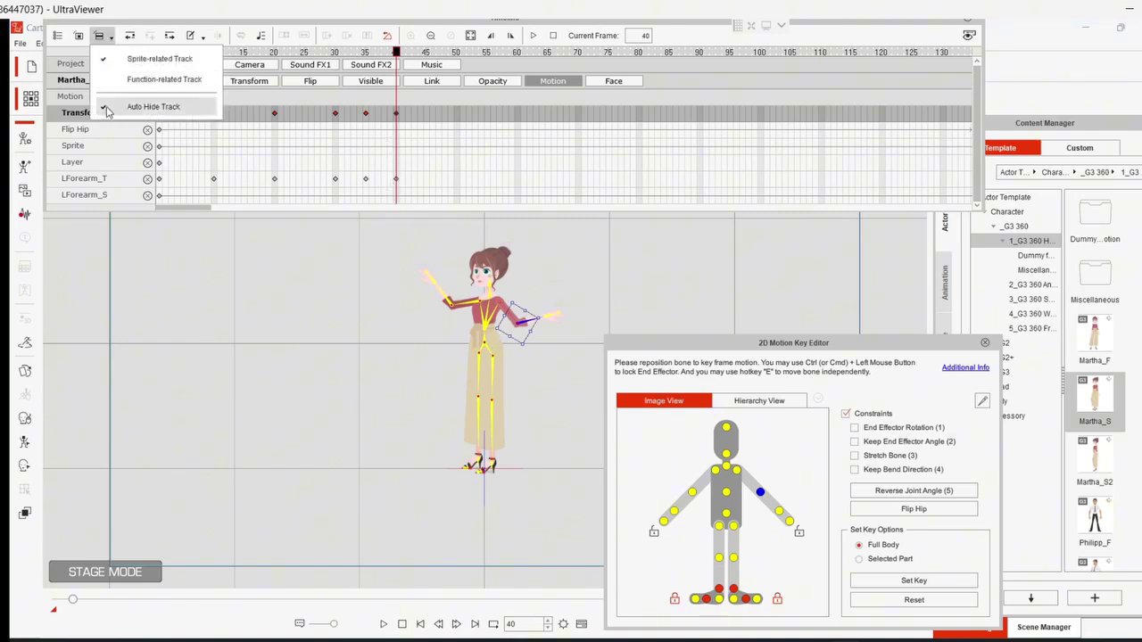
click(109, 110)
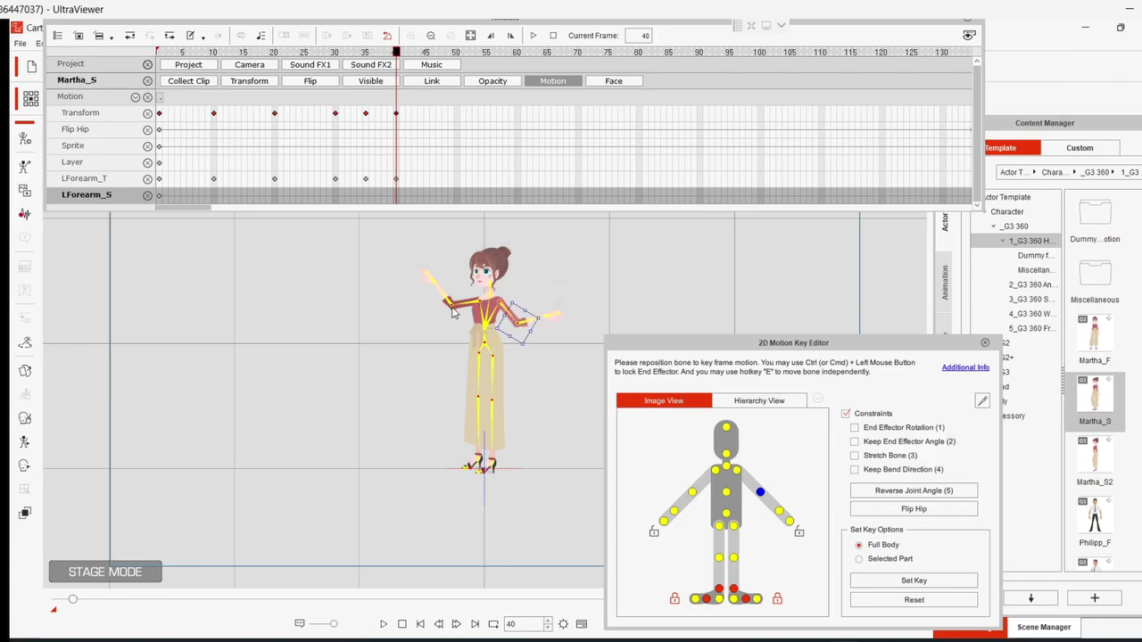
click(479, 305)
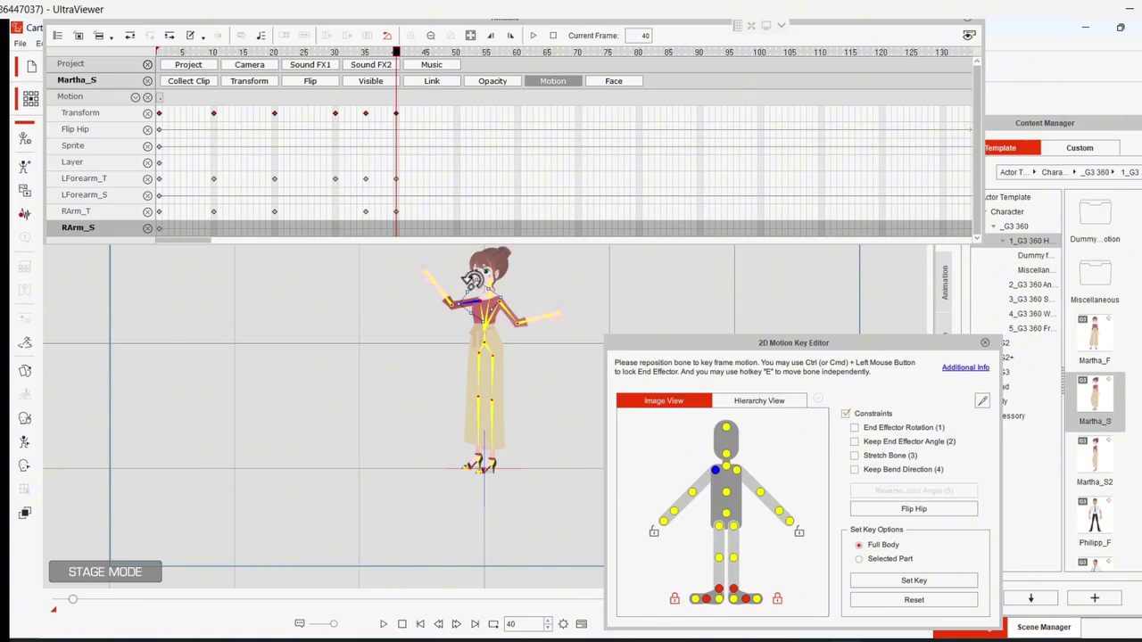
- Remove the Sprite, Layer and RArm_S tracks from the character's Motion tracks
click(87, 213)
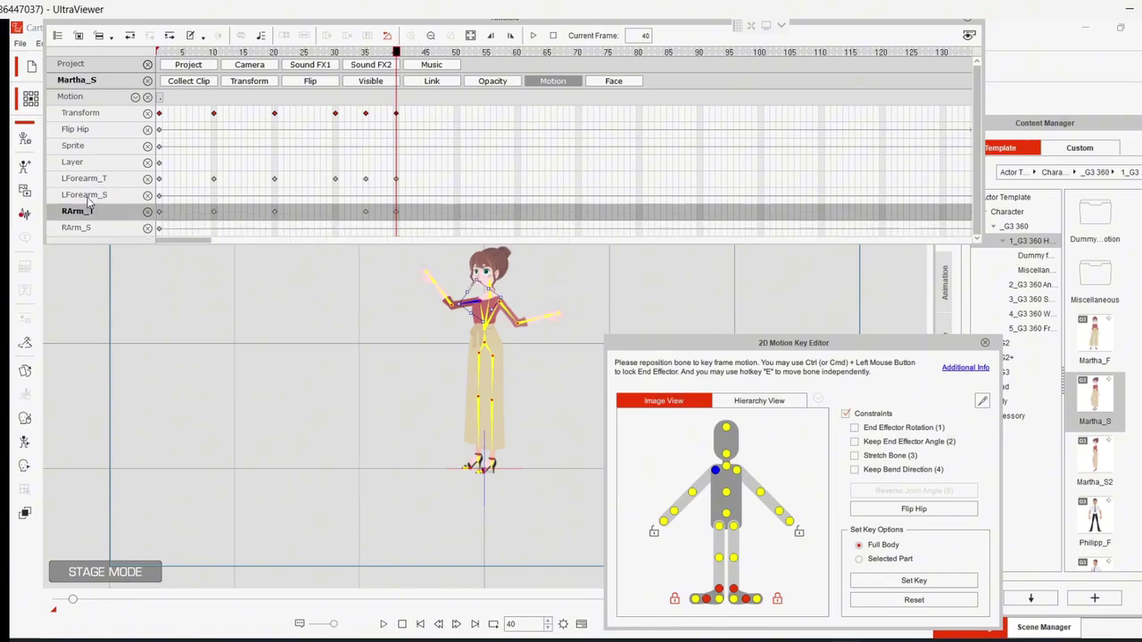
click(87, 196)
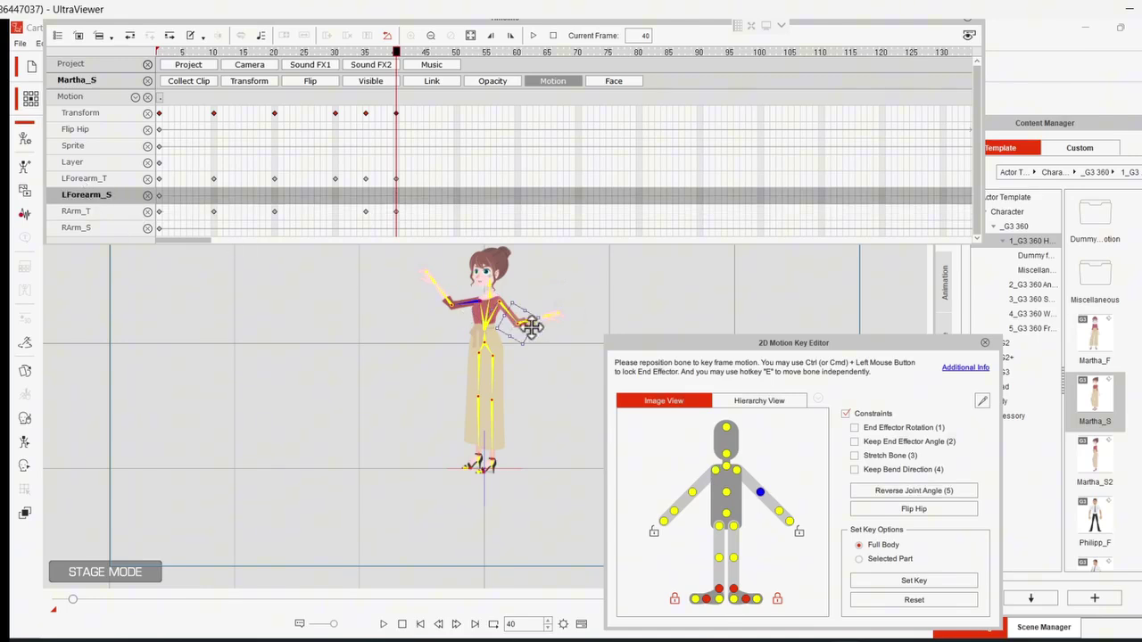
click(95, 182)
click(91, 165)
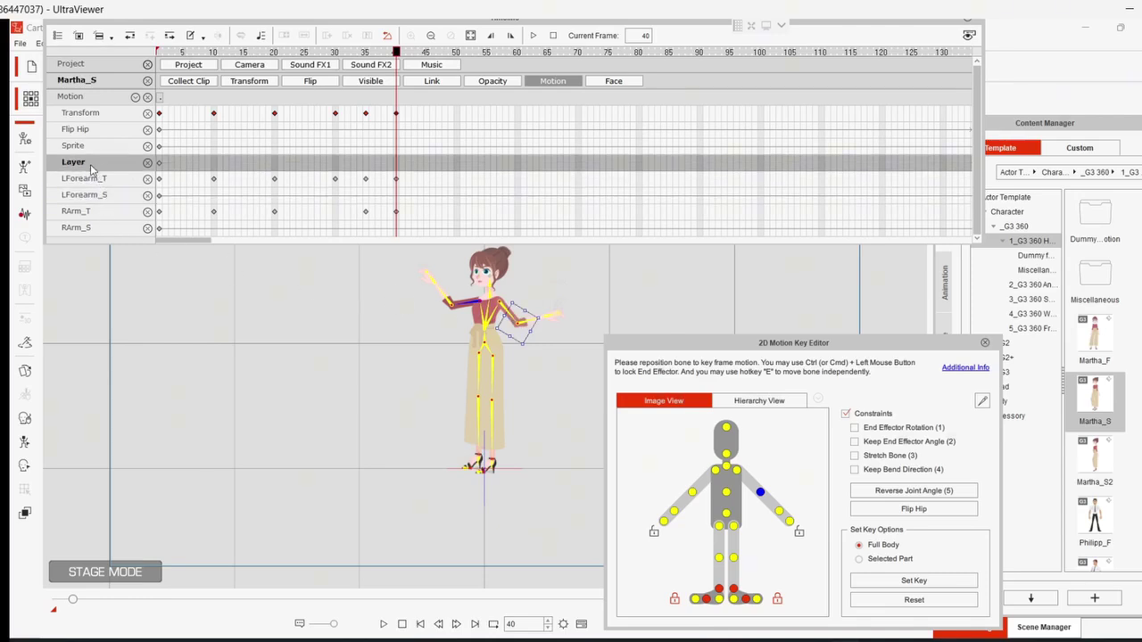
click(100, 148)
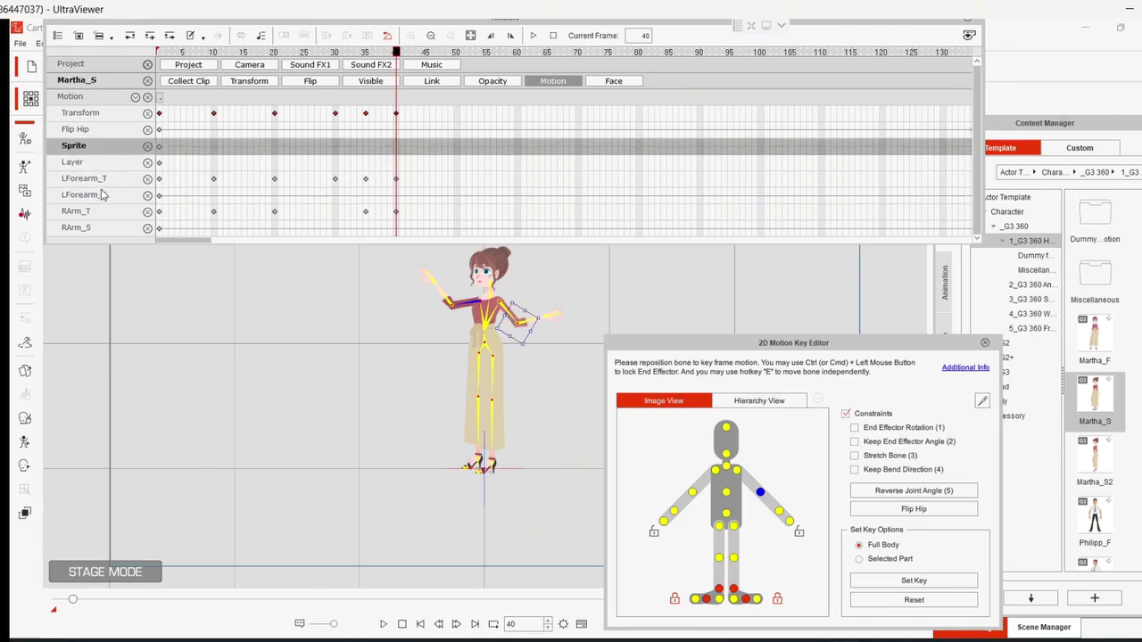
click(147, 146)
click(147, 147)
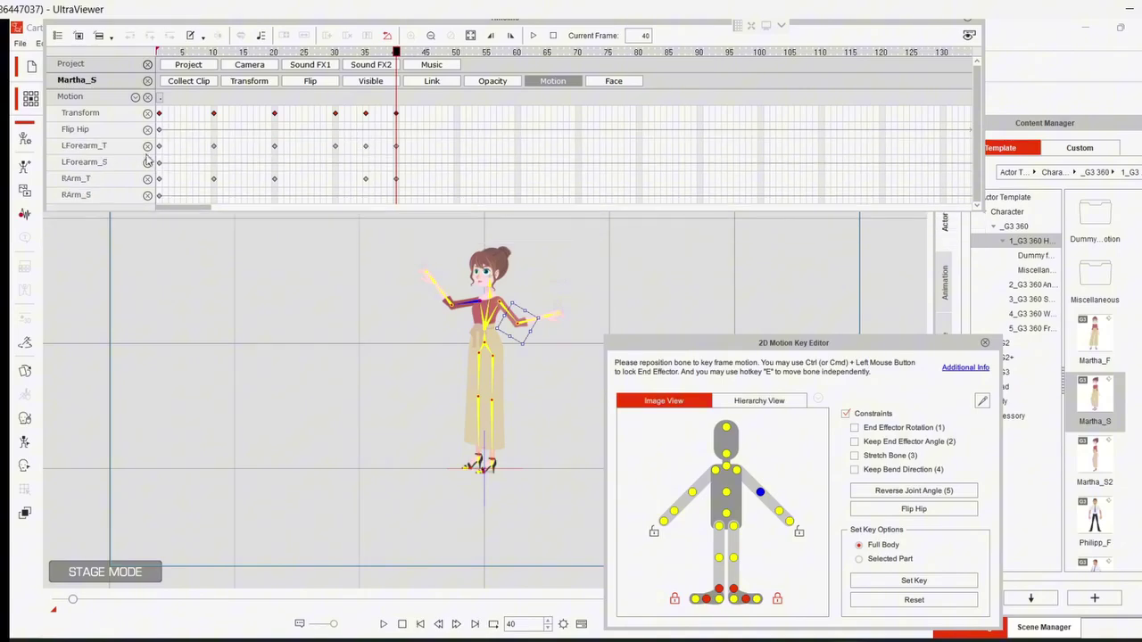
click(81, 181)
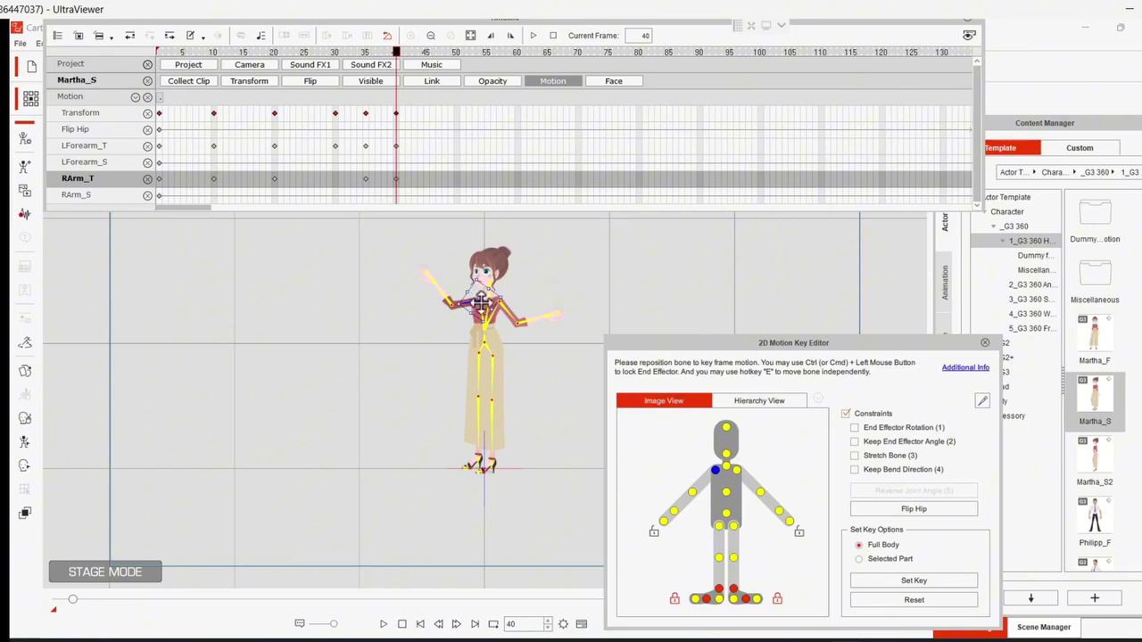
click(86, 198)
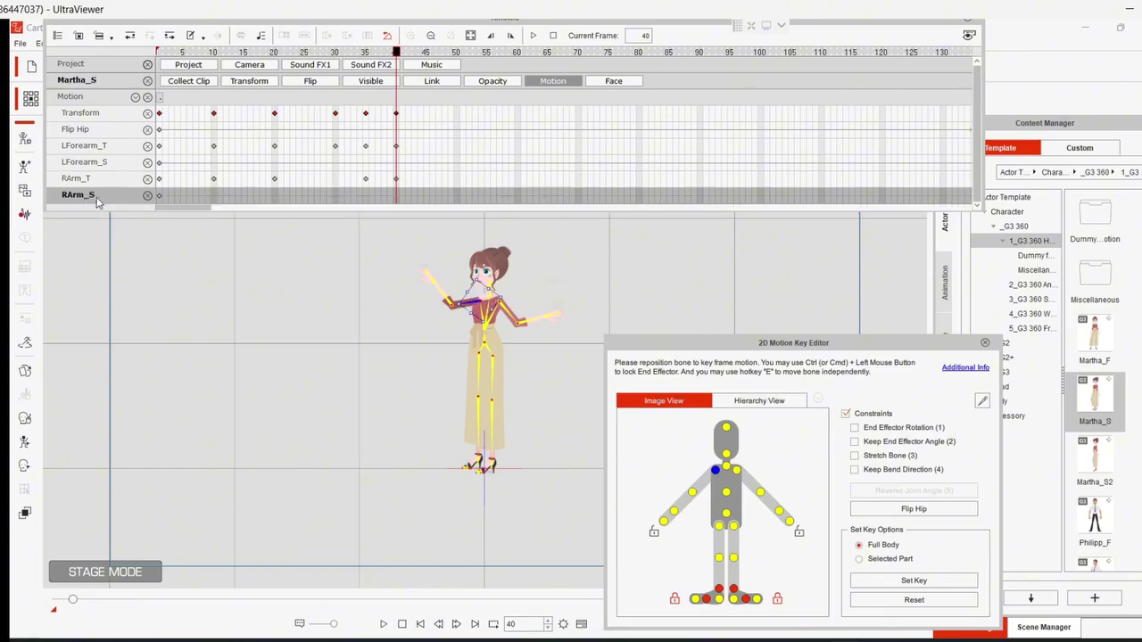
click(147, 196)
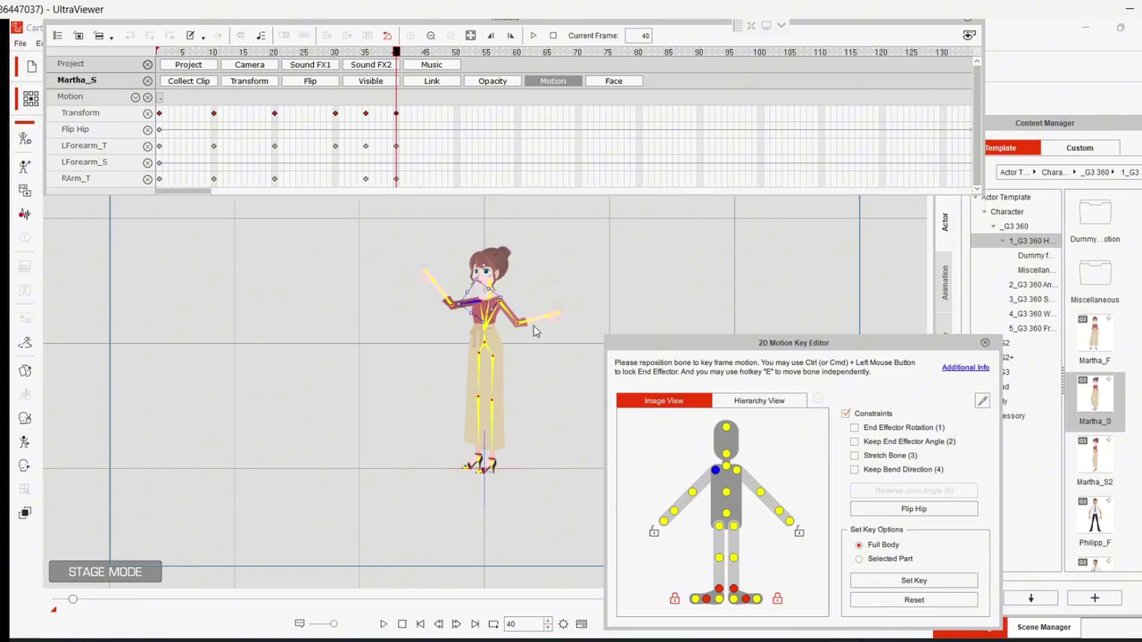
- Show the right hand, upper arm and forearm tracks in the timeline, checking the pose between frames 38 and 44
click(435, 284)
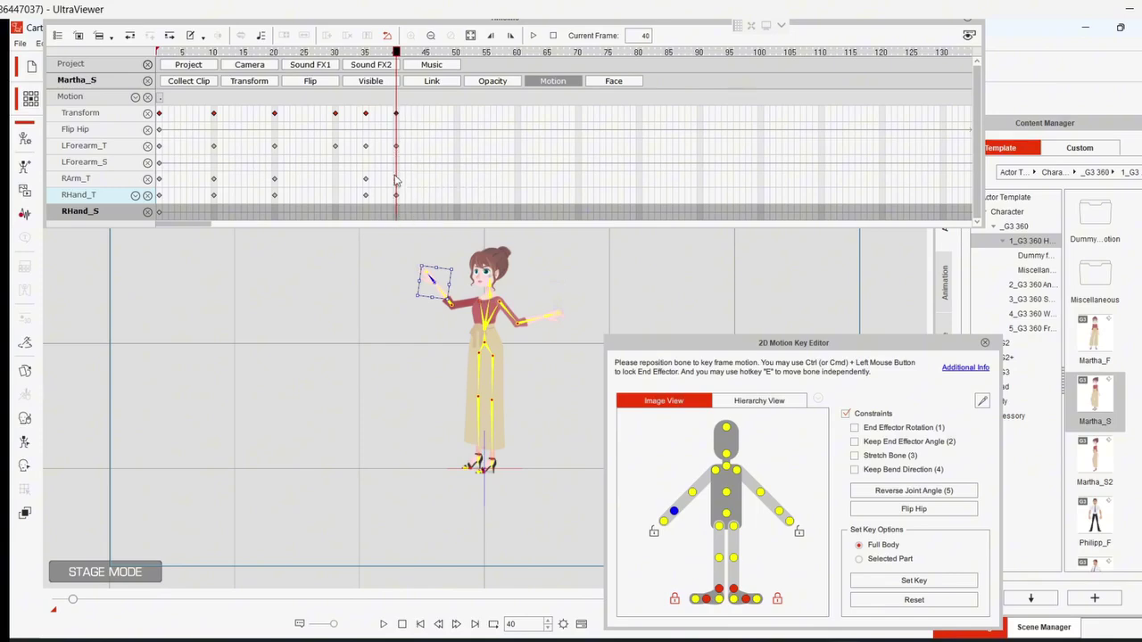
drag(397, 54, 421, 53)
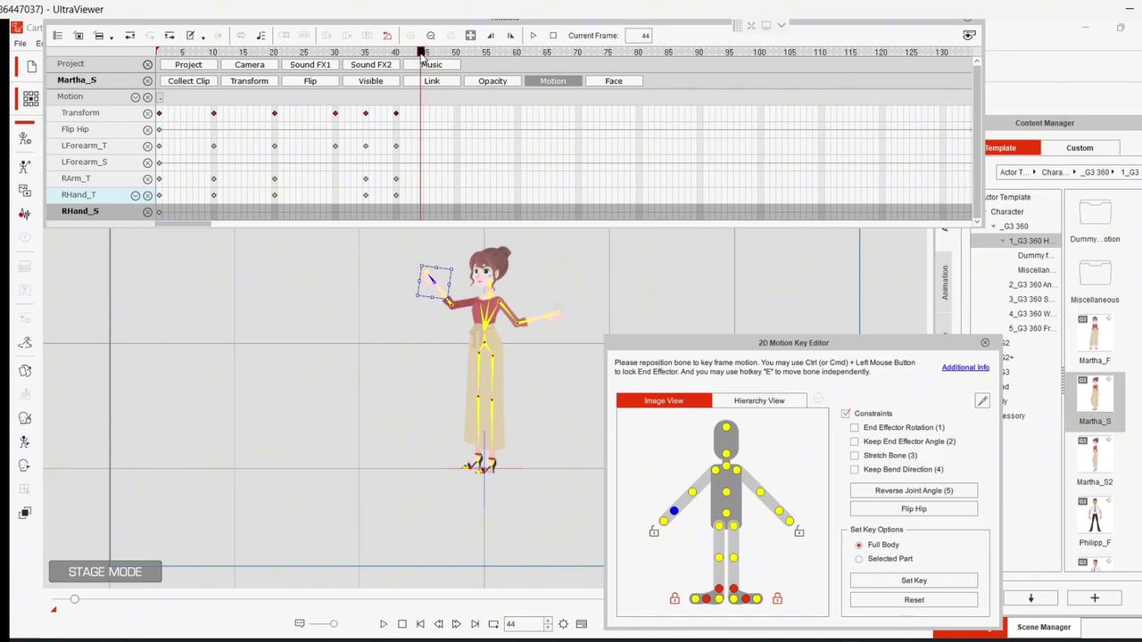
drag(422, 54, 410, 56)
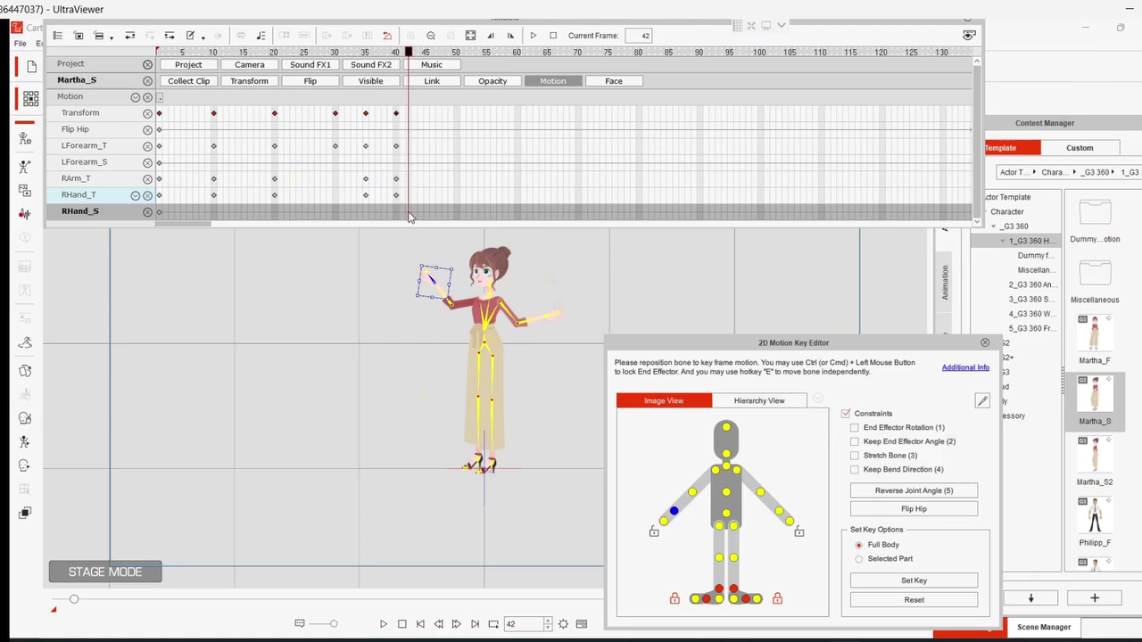
drag(408, 54, 398, 60)
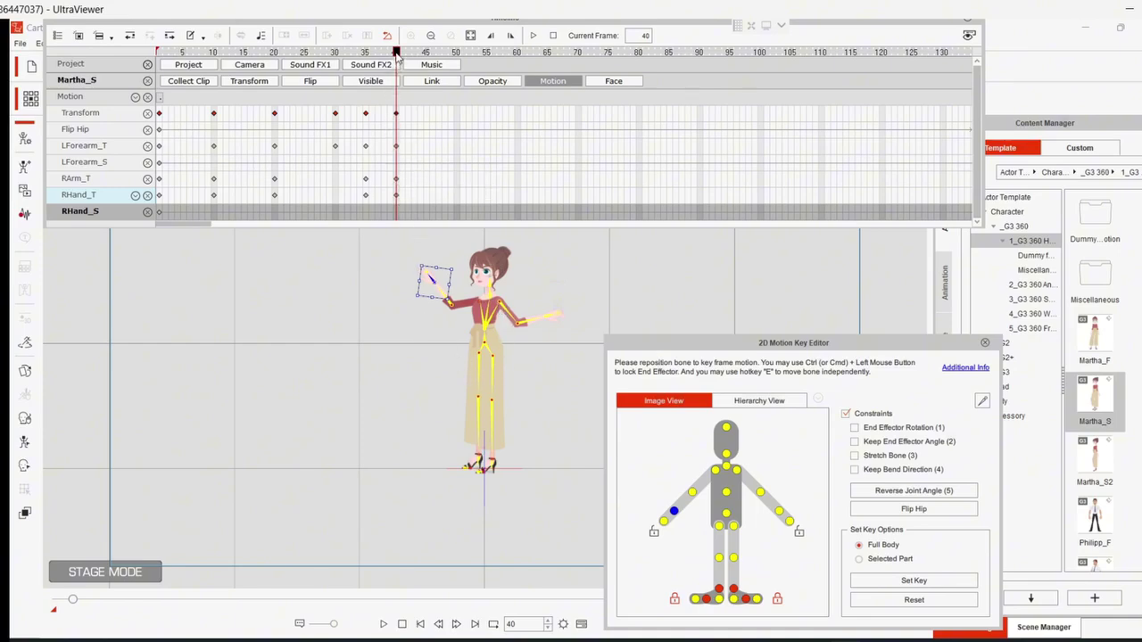
drag(396, 52, 384, 52)
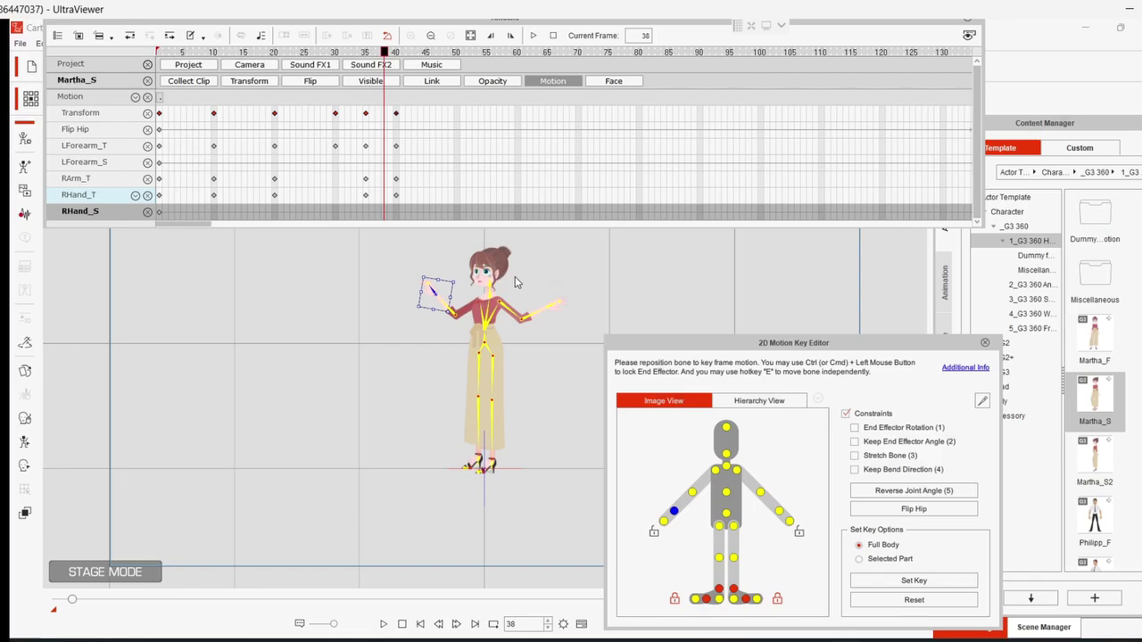
click(396, 54)
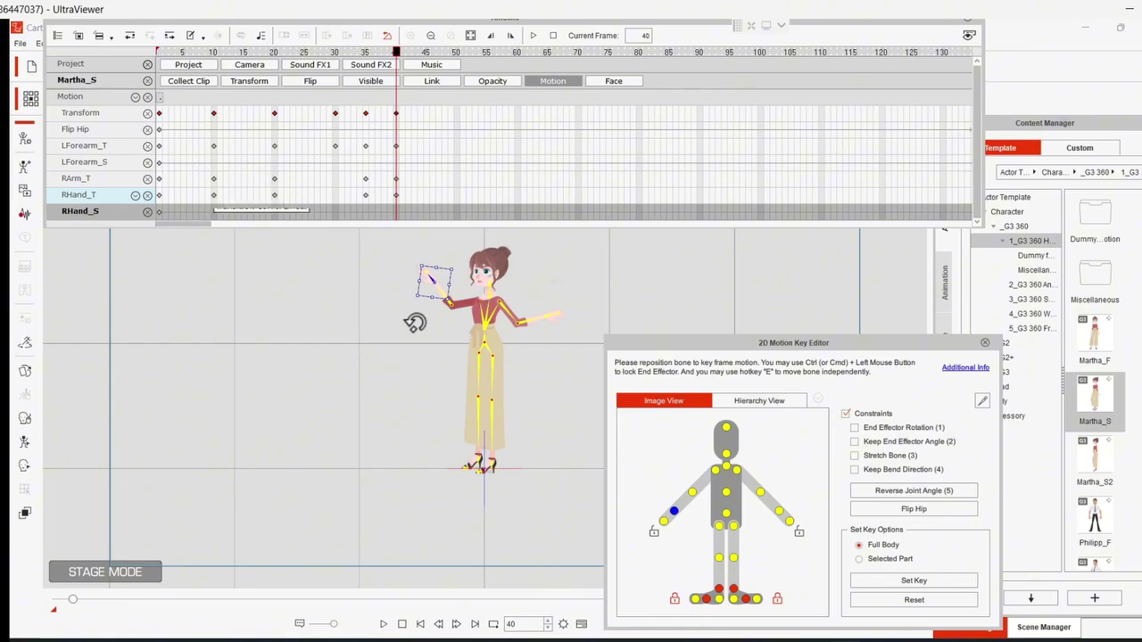
click(466, 301)
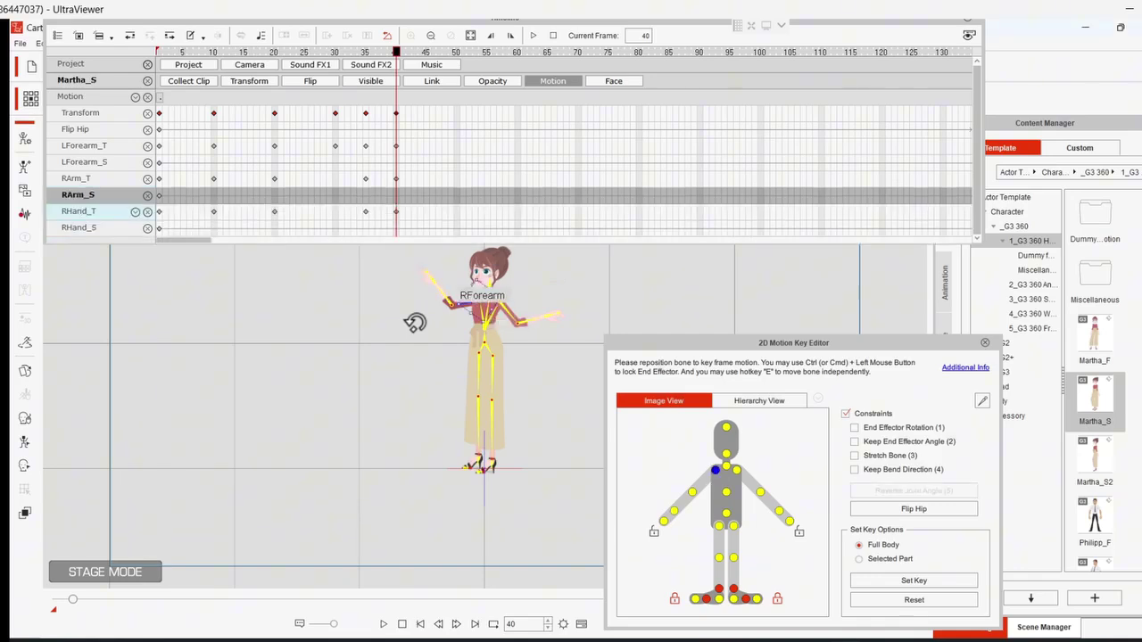
click(450, 299)
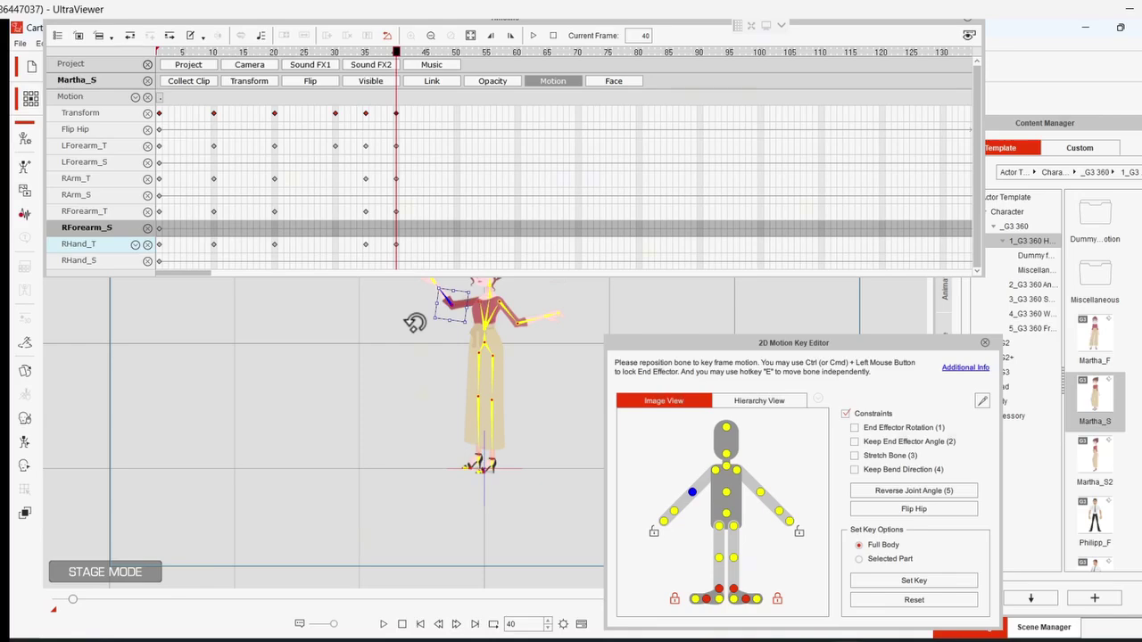
- Step back frame by frame from frame 40 to frame 1 and play the arm animation
key(Left)
key(Left)
key(Left)
key(Left)
key(Left)
key(Left)
key(Left)
key(Left)
key(Left)
key(Left)
key(Left)
key(Left)
key(Left)
key(Left)
key(Left)
key(Left)
key(Left)
key(Left)
key(Left)
key(Left)
key(Left)
key(Left)
key(Left)
key(Left)
key(Left)
key(Left)
key(Left)
key(Left)
key(Left)
key(Left)
key(Left)
key(Left)
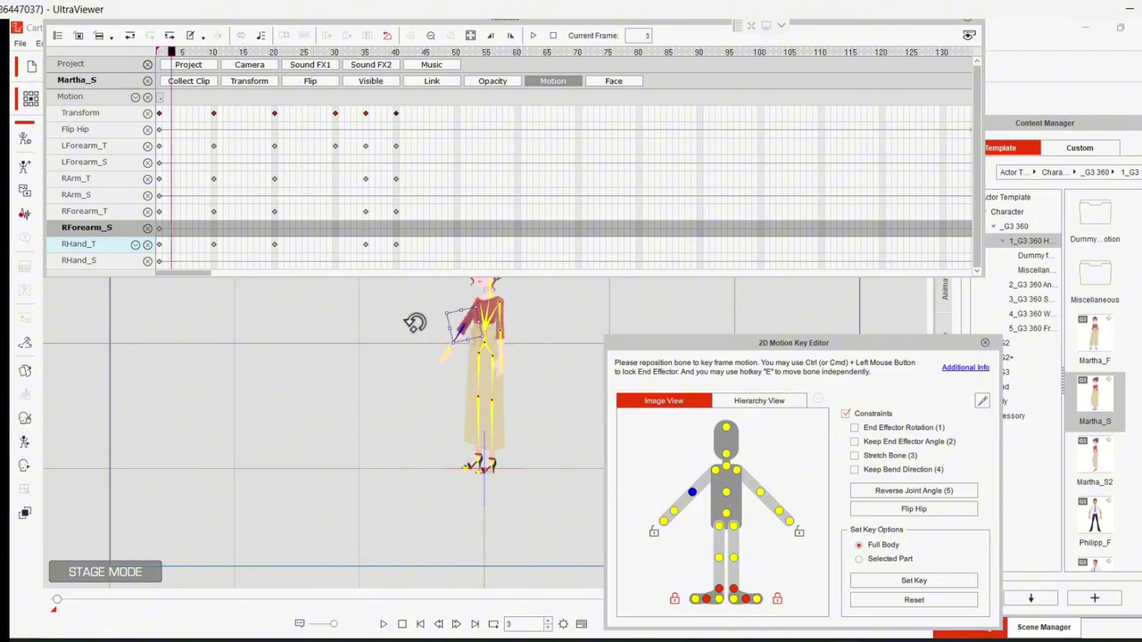
key(Left)
key(Left)
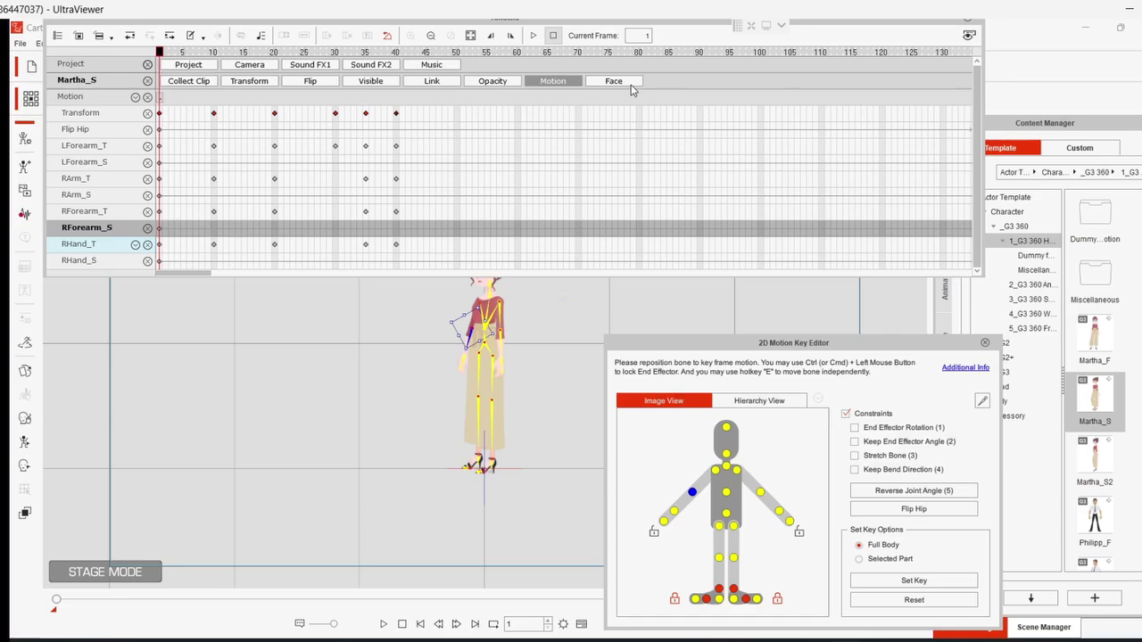
key(space)
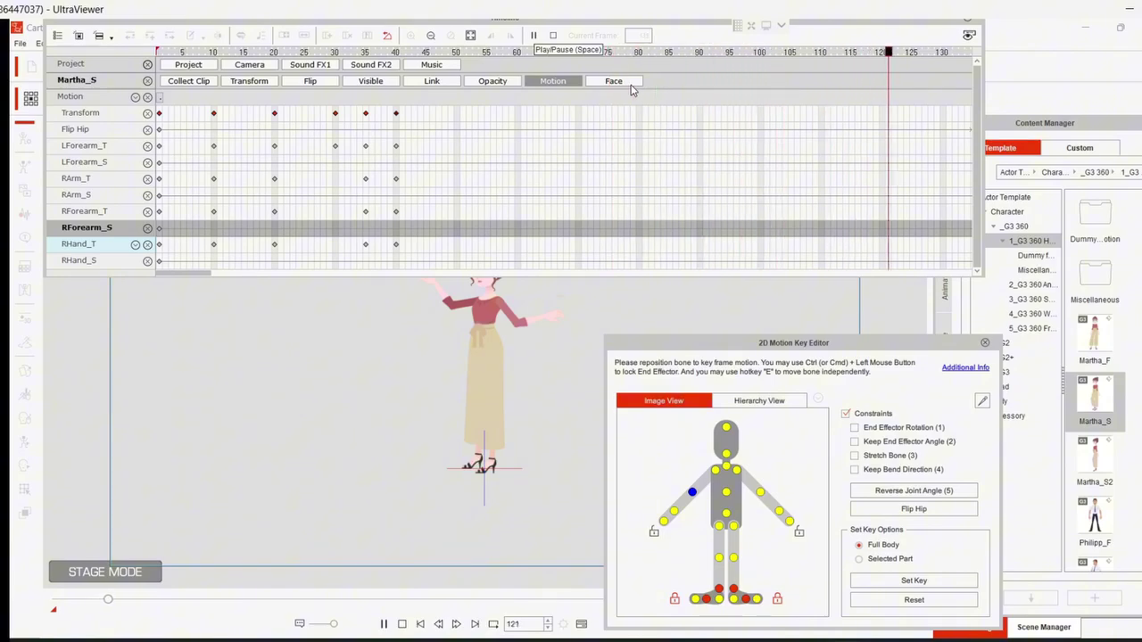
click(553, 37)
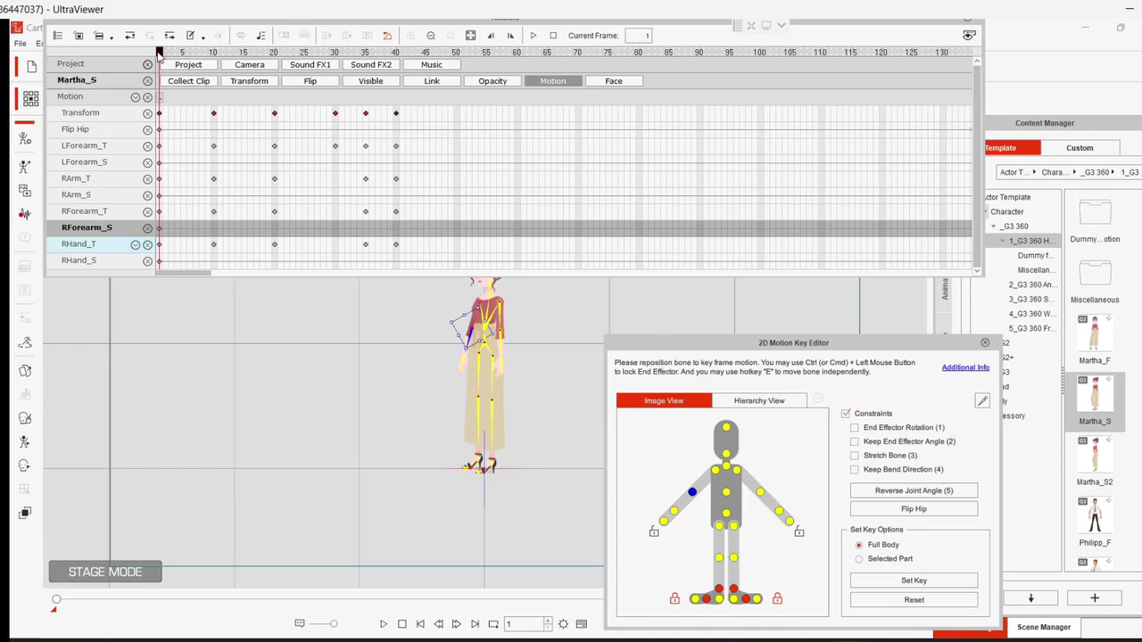
mouse_move(159, 52)
mouse_down()
mouse_move(214, 52)
mouse_move(159, 52)
mouse_up()
- Shift the Timeline window slightly and scrub the arm animation from frame 1 to frame 37
mouse_move(947, 22)
mouse_down()
mouse_move(904, 72)
mouse_move(916, 114)
mouse_move(952, 51)
mouse_move(938, 34)
mouse_up()
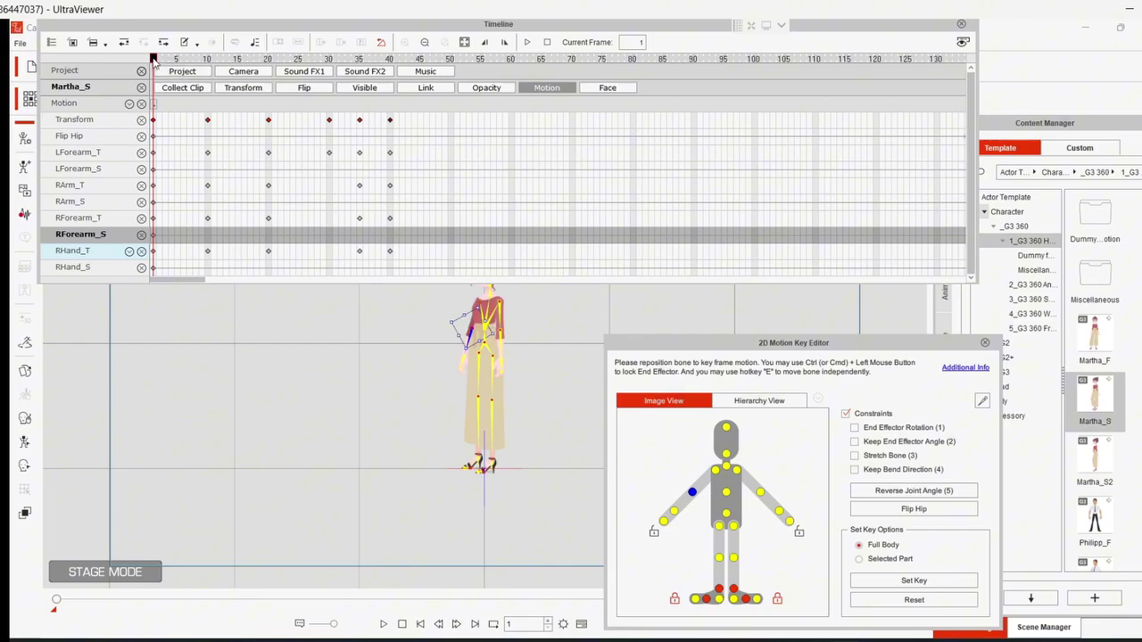
click(186, 60)
drag(189, 63, 268, 61)
click(156, 122)
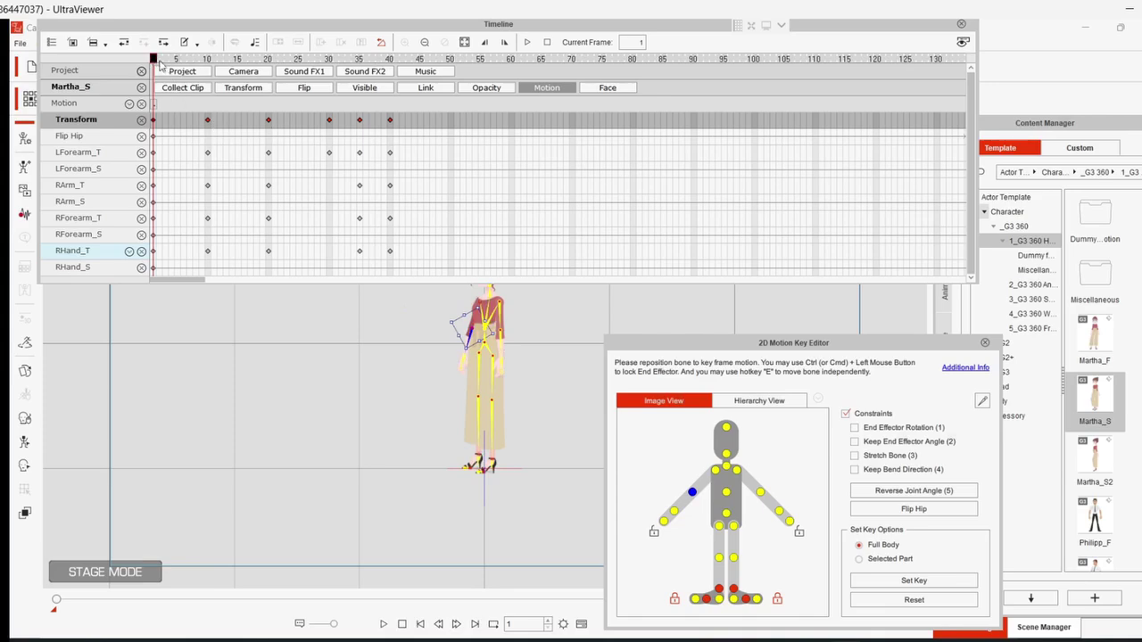
drag(159, 61, 372, 103)
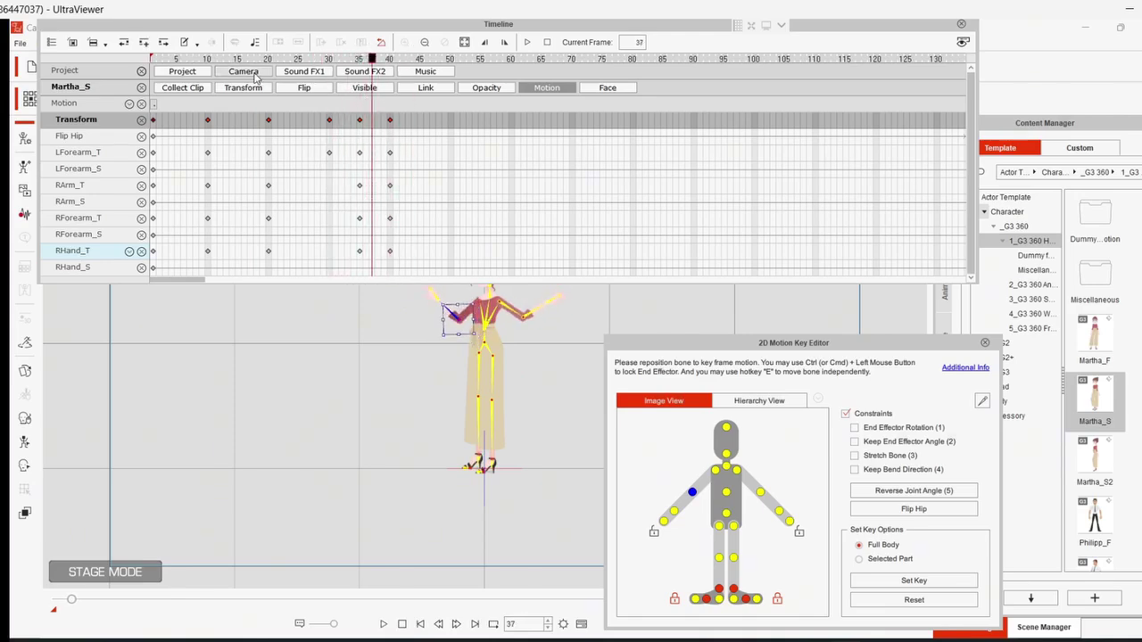
- Show the project's Camera track and move its first key to frame 11
click(242, 72)
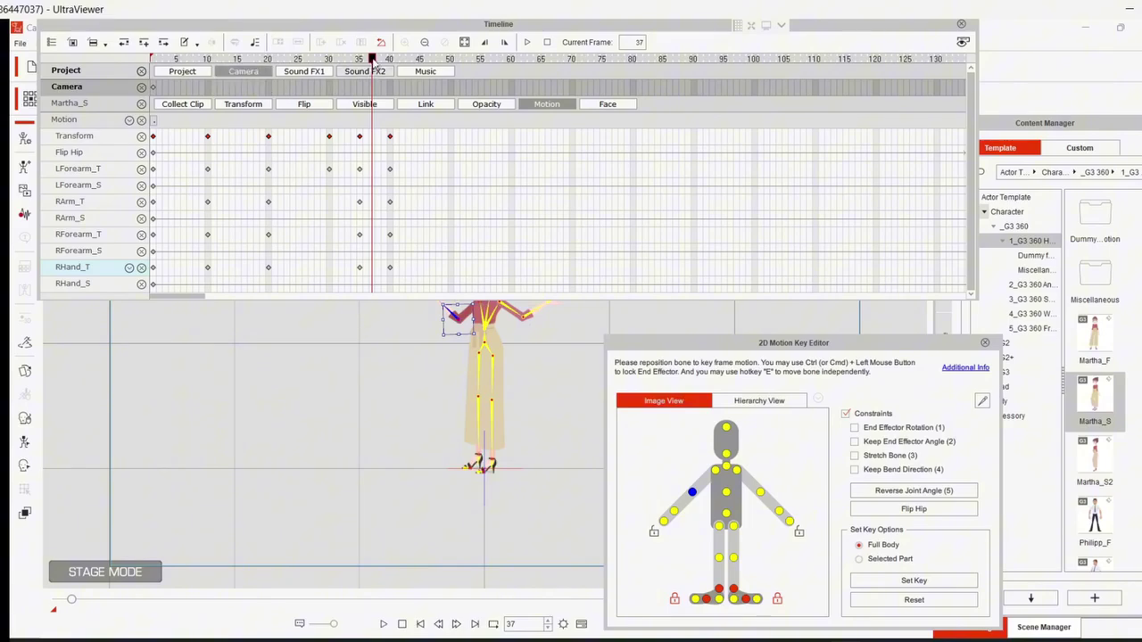
drag(373, 59, 282, 61)
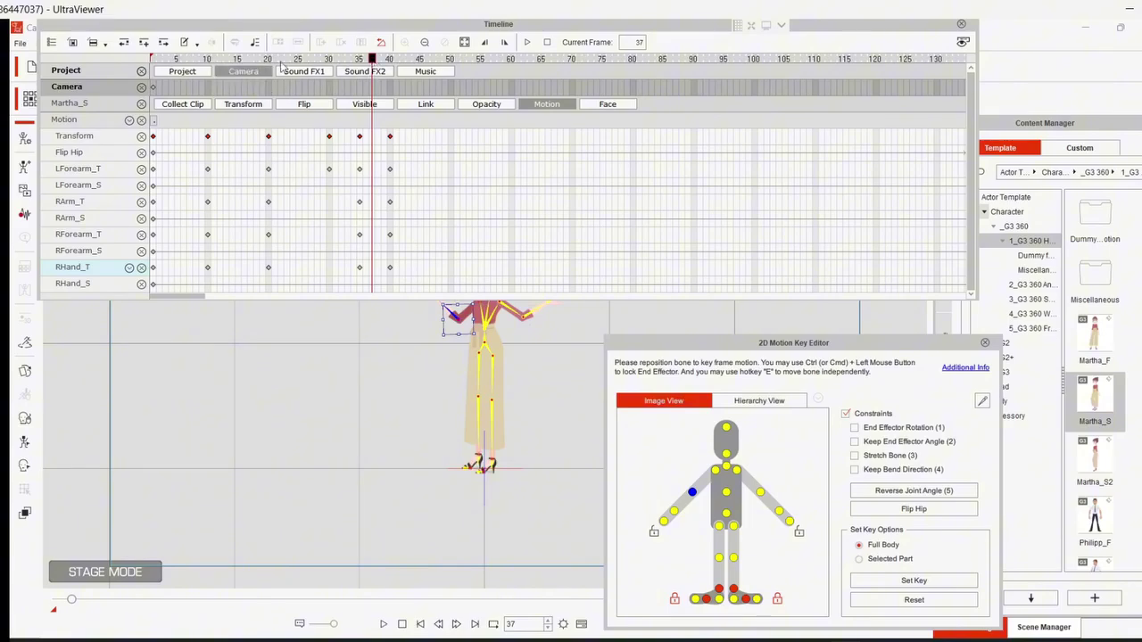
click(214, 90)
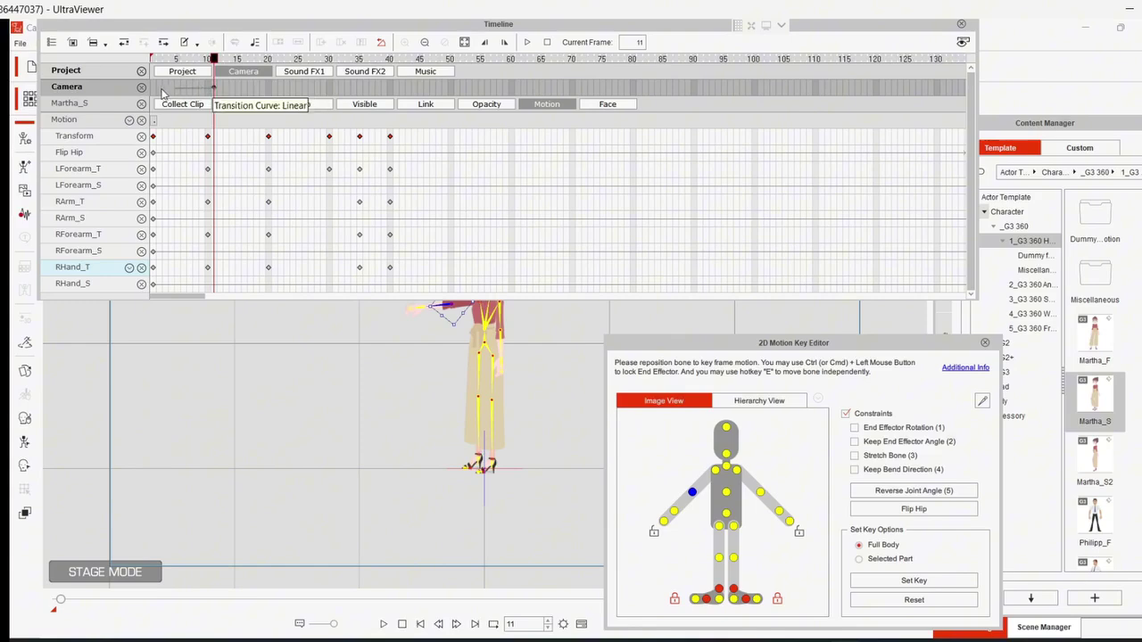
- Move the Camera key from frame 11 back to frame 1
key(Home)
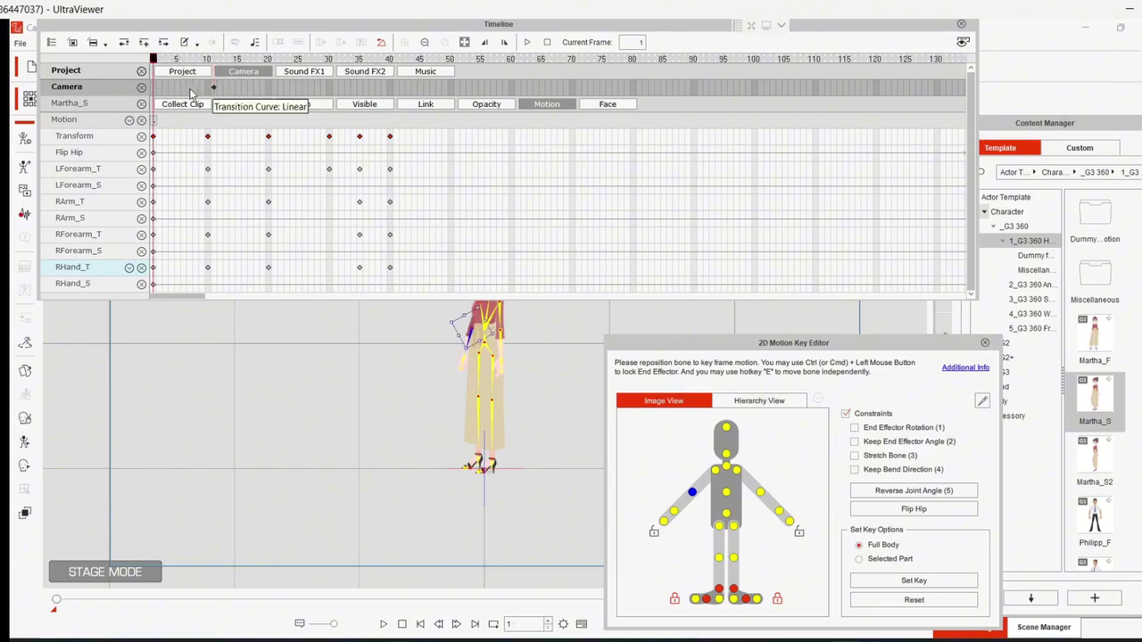
click(214, 90)
click(152, 92)
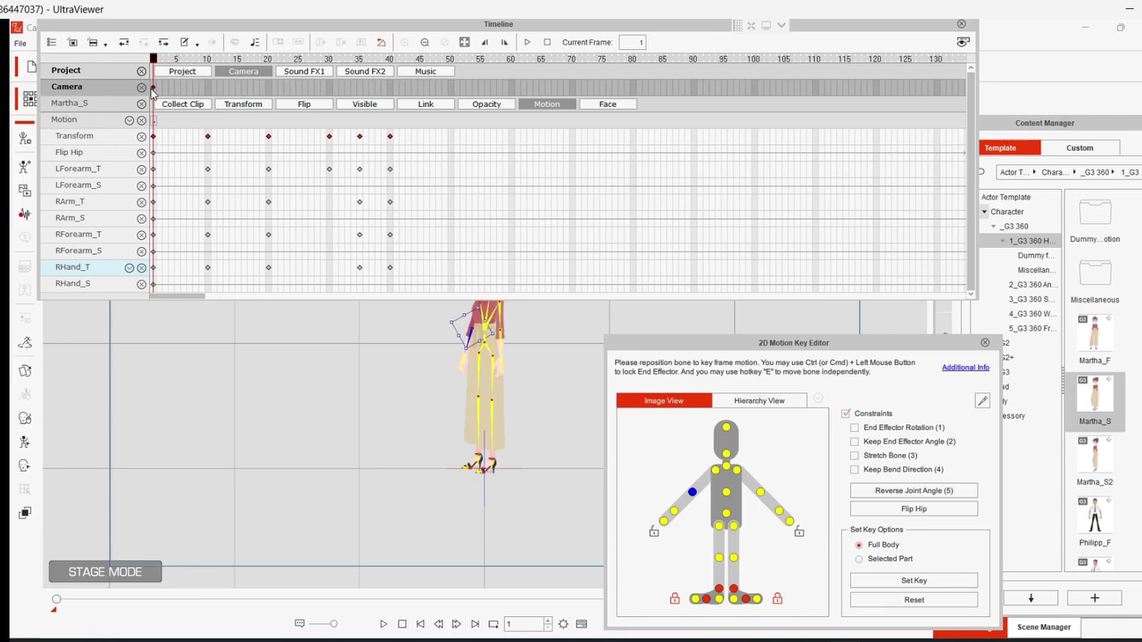
- Preview the arm motion at frames 2 and 6, revisit the first Camera key, and set the current frame to 10
click(163, 61)
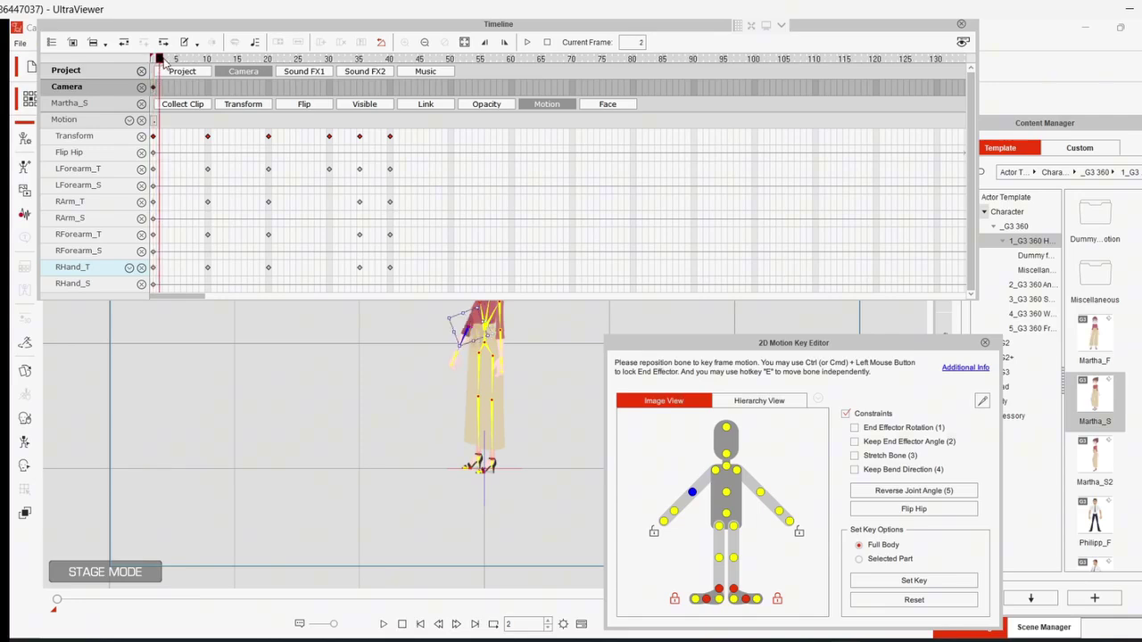
click(183, 62)
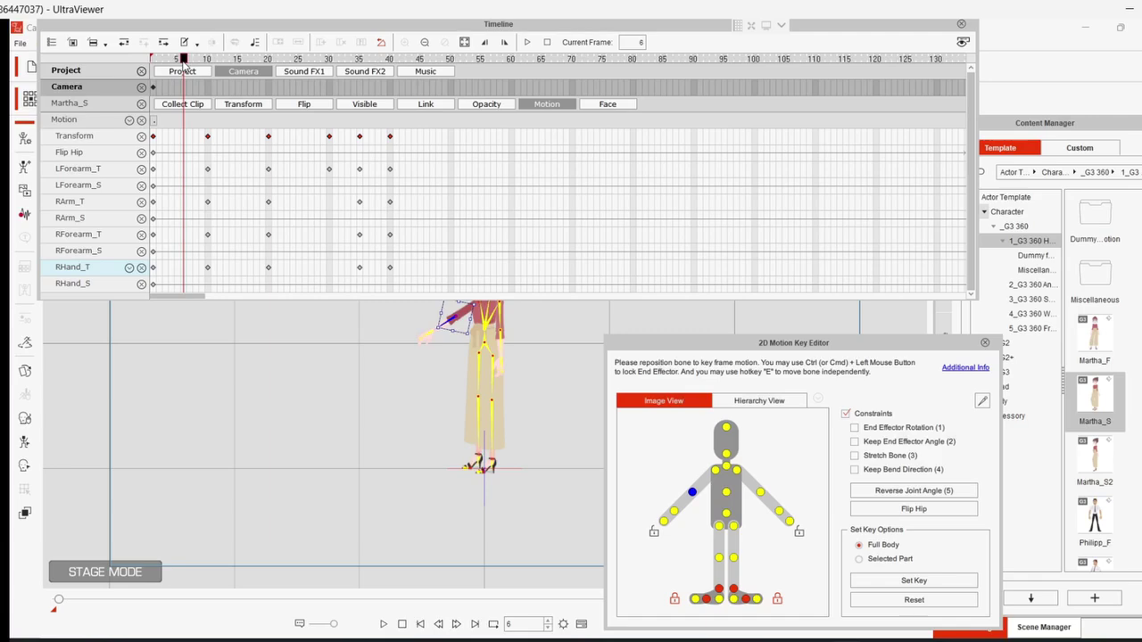
click(154, 88)
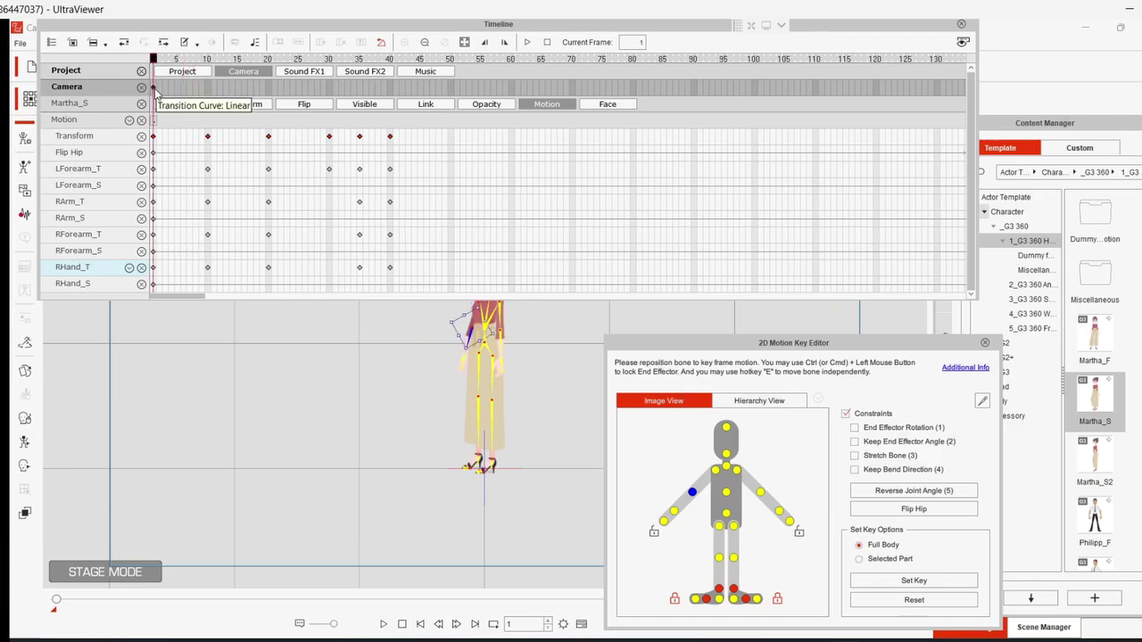
click(208, 92)
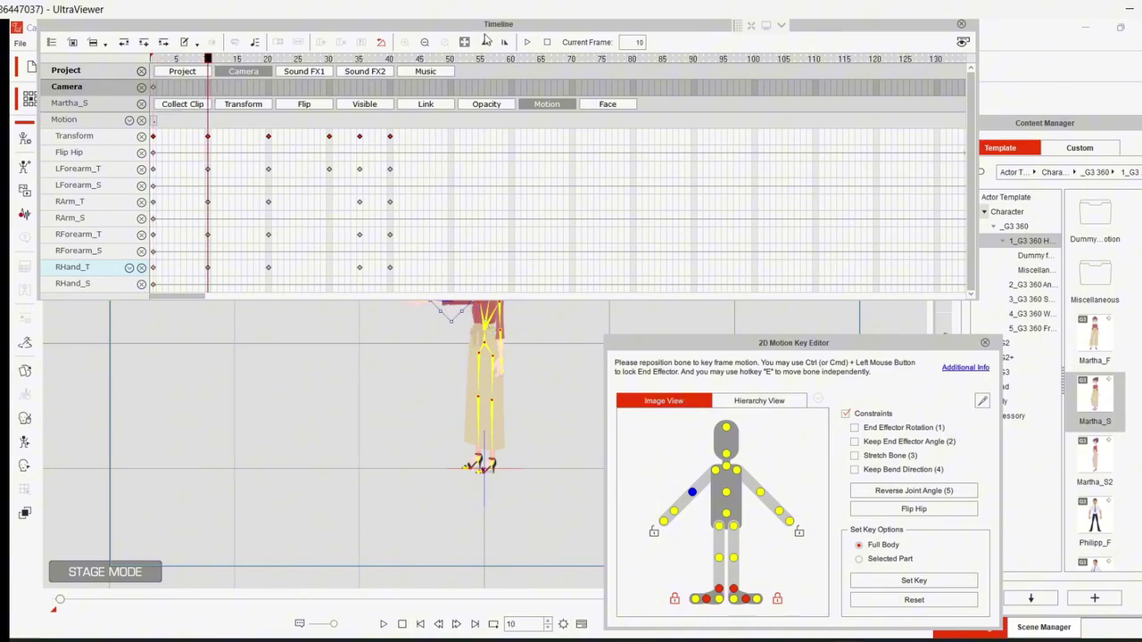
- Close the 2D Motion Key Editor and reposition the Timeline window so the character's upper body is visible above it
drag(476, 43, 610, 348)
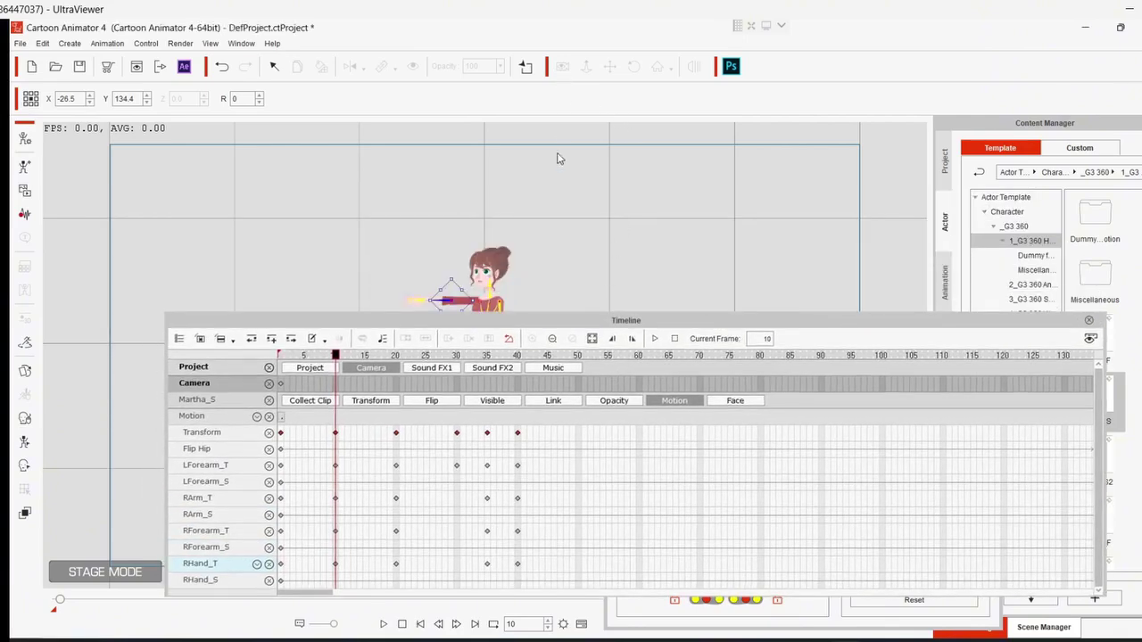
drag(1015, 320, 689, 266)
click(985, 343)
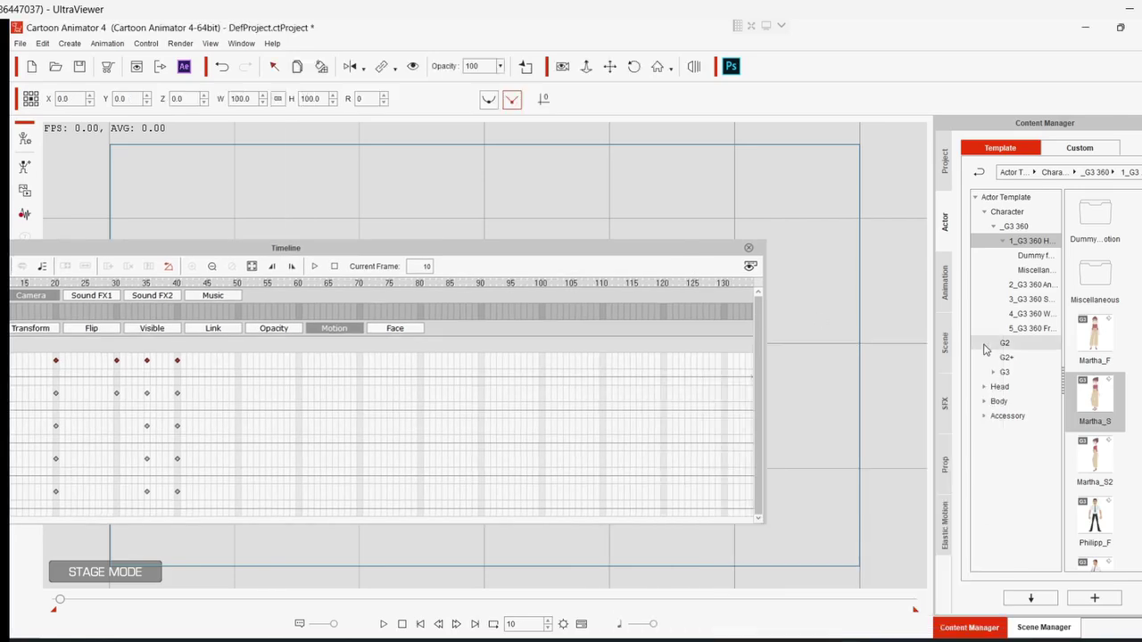
drag(576, 248, 852, 335)
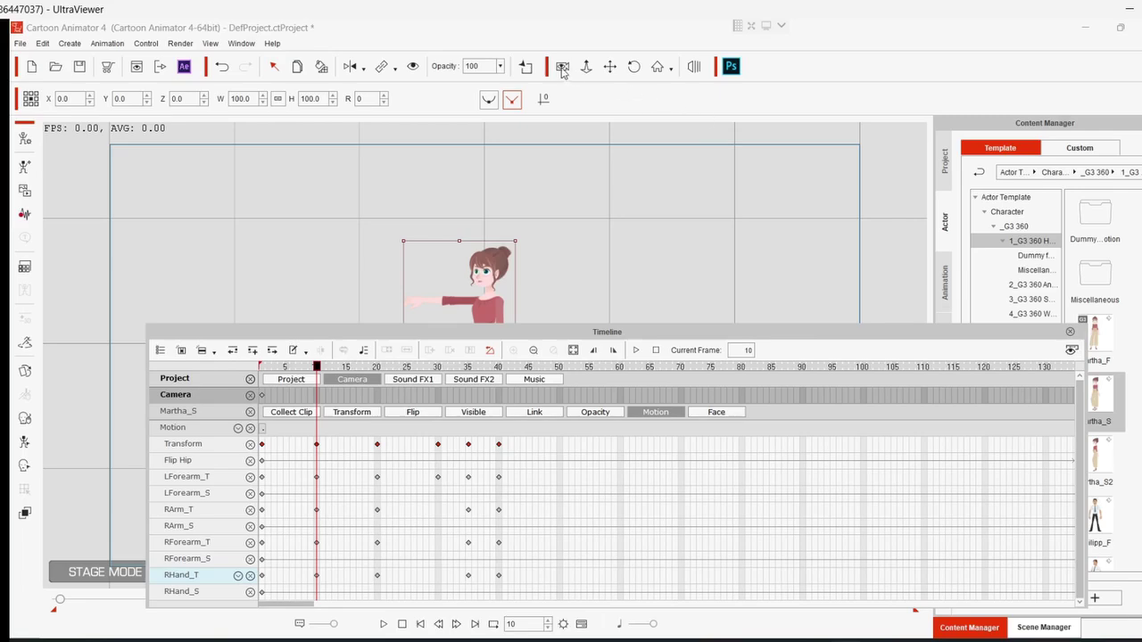
- Turn on camera recording and zoom the camera in on the character to Z 1221.2 at frame 10
click(562, 69)
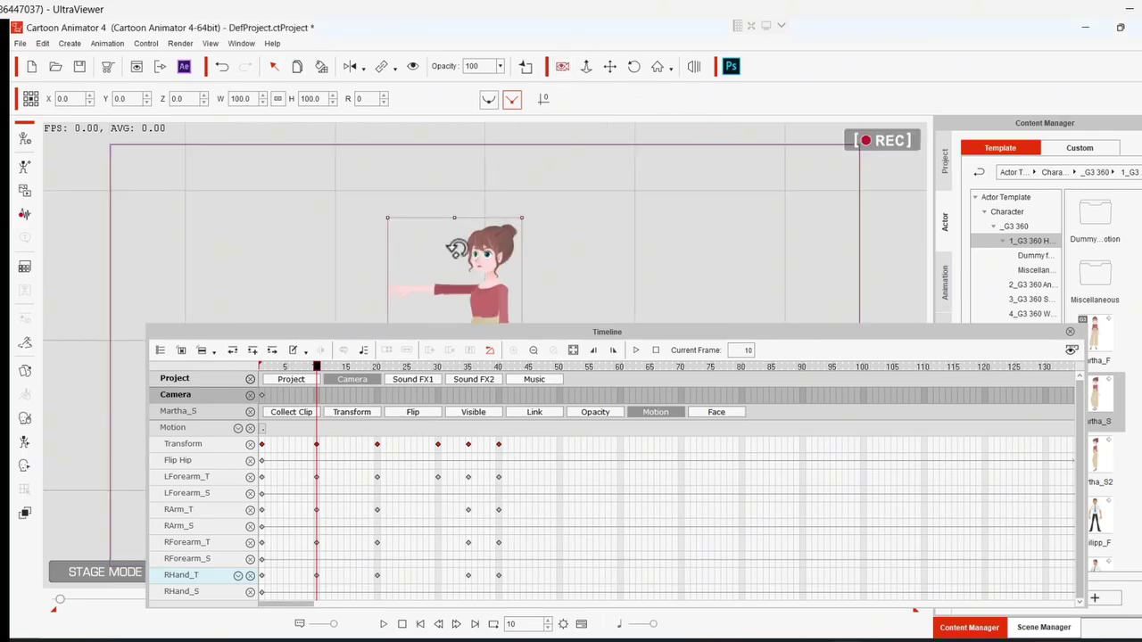
click(261, 398)
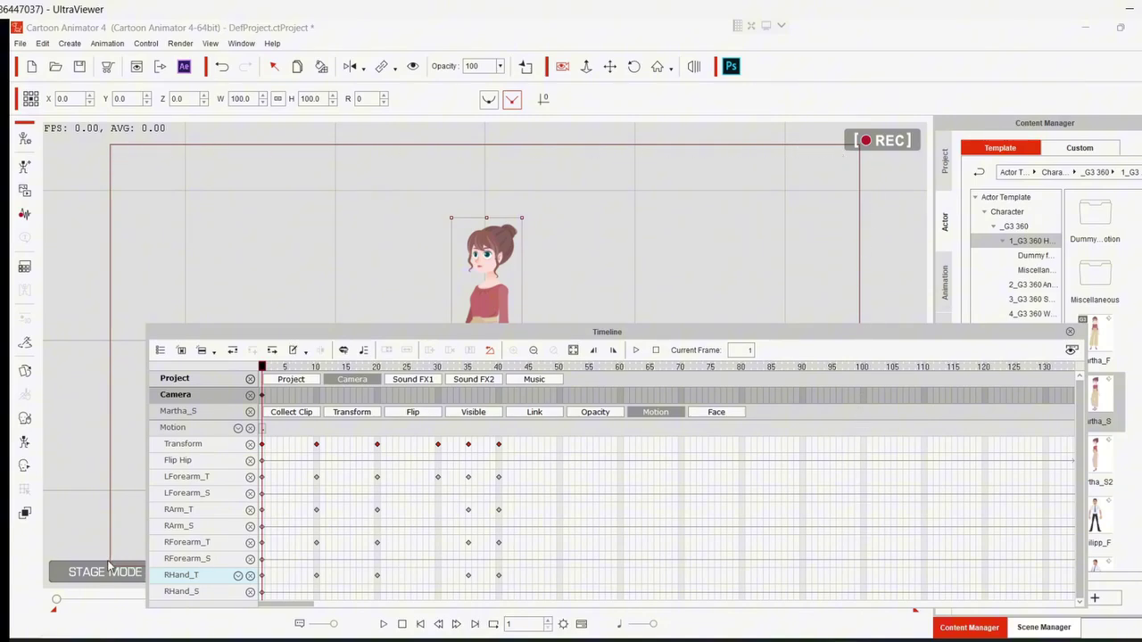
click(317, 398)
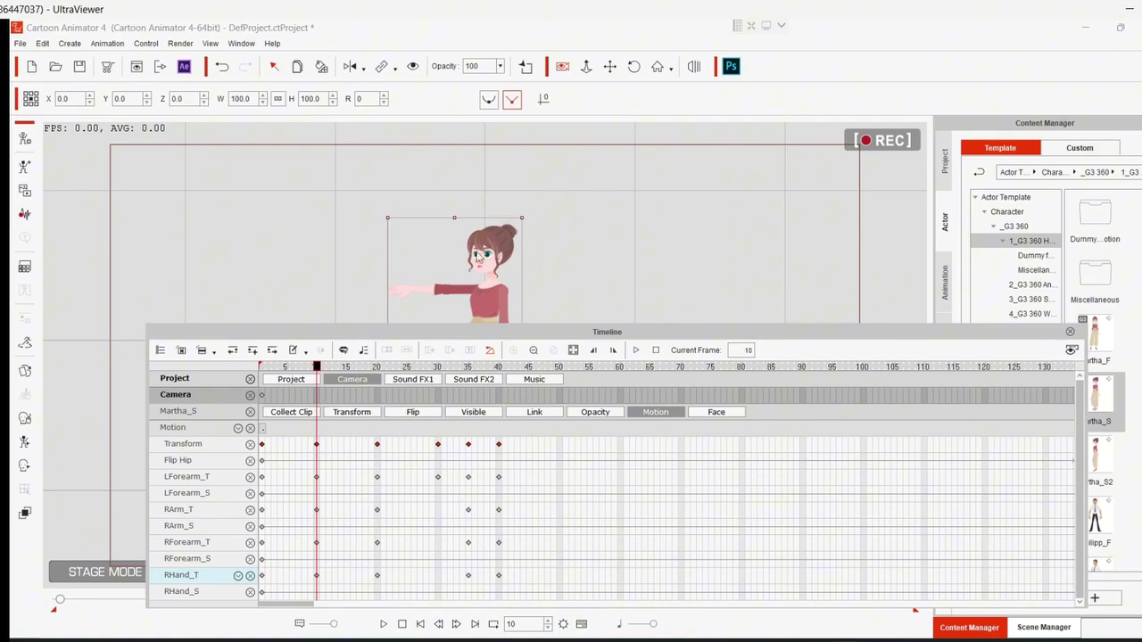
click(585, 66)
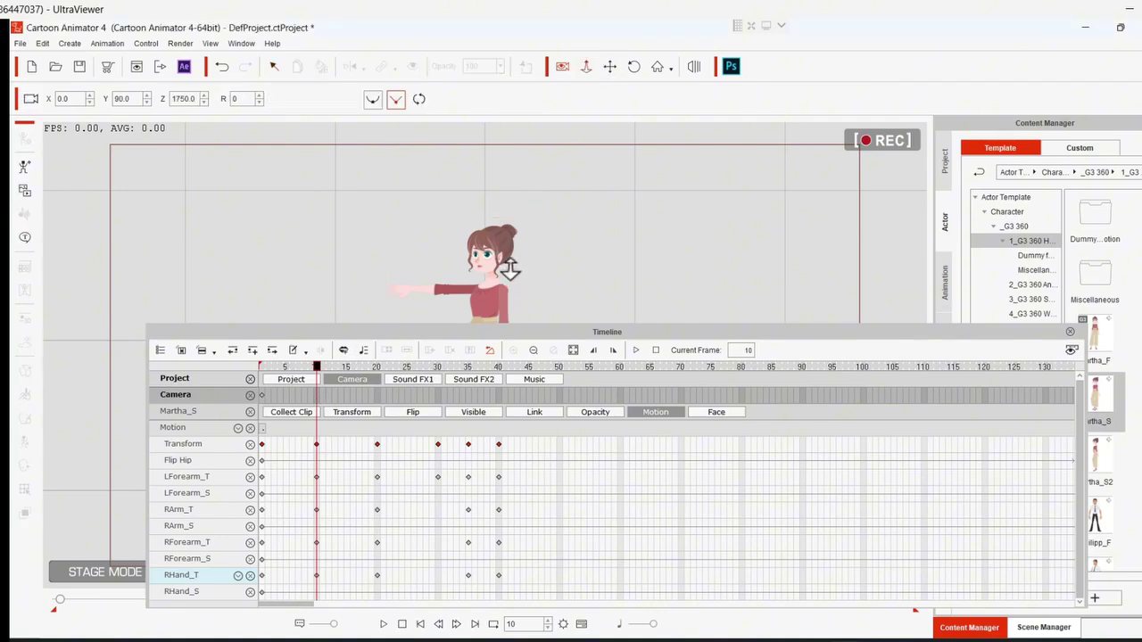
drag(506, 268, 526, 8)
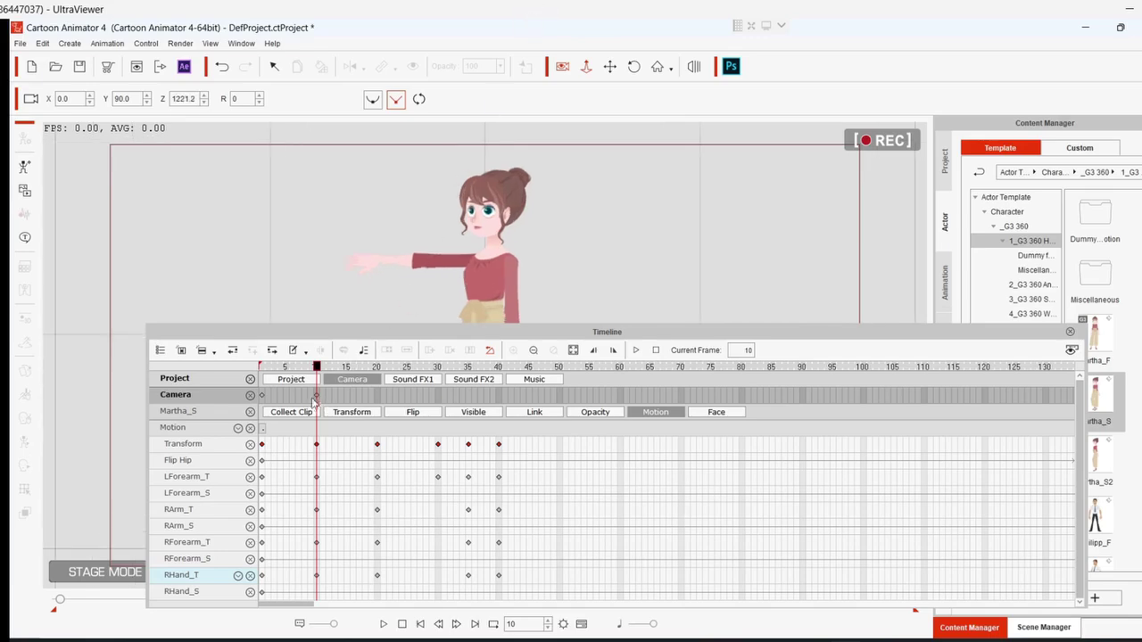
- Scrub between the Camera keys at frames 1 and 10 to preview the recorded zoom
drag(315, 368, 261, 369)
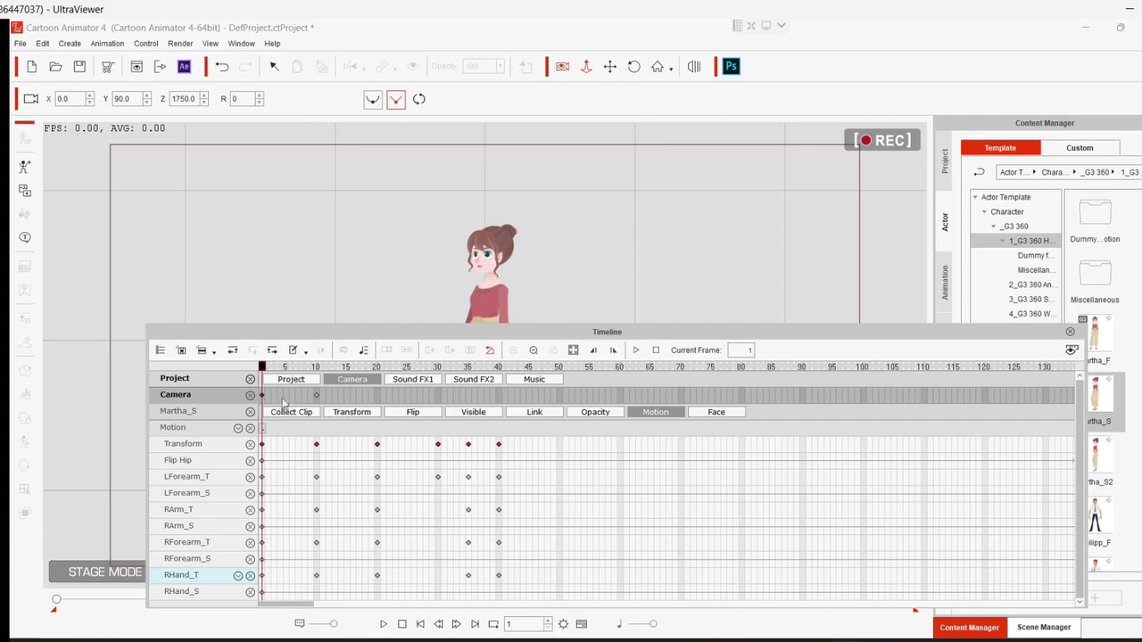
key(ctrl+Right)
key(ctrl+Left)
drag(267, 372, 292, 370)
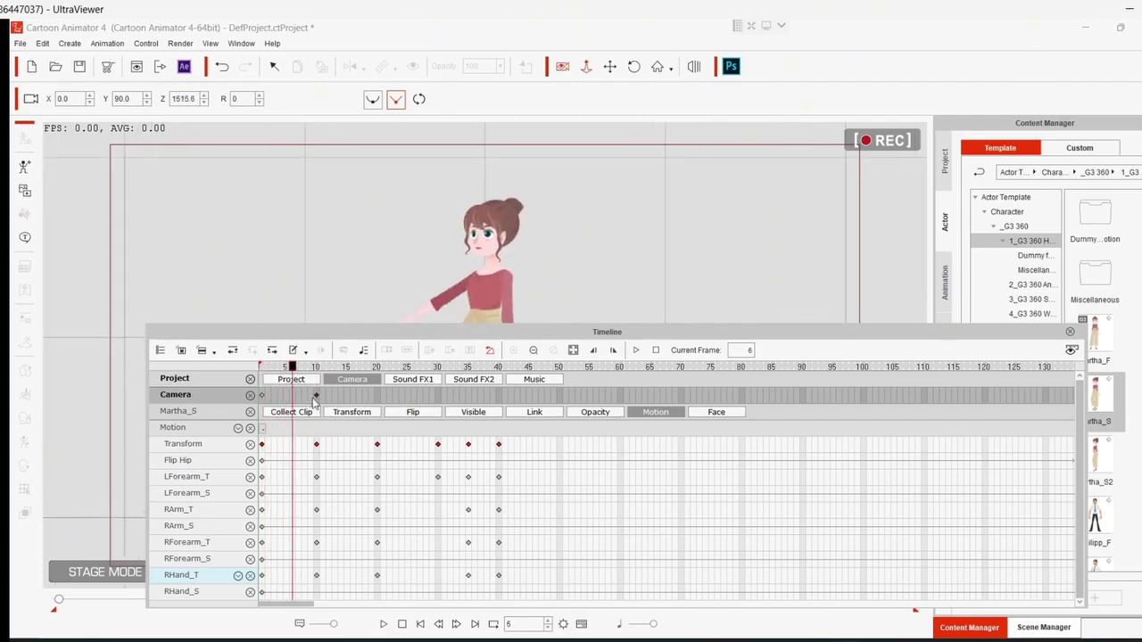
key(ctrl+Right)
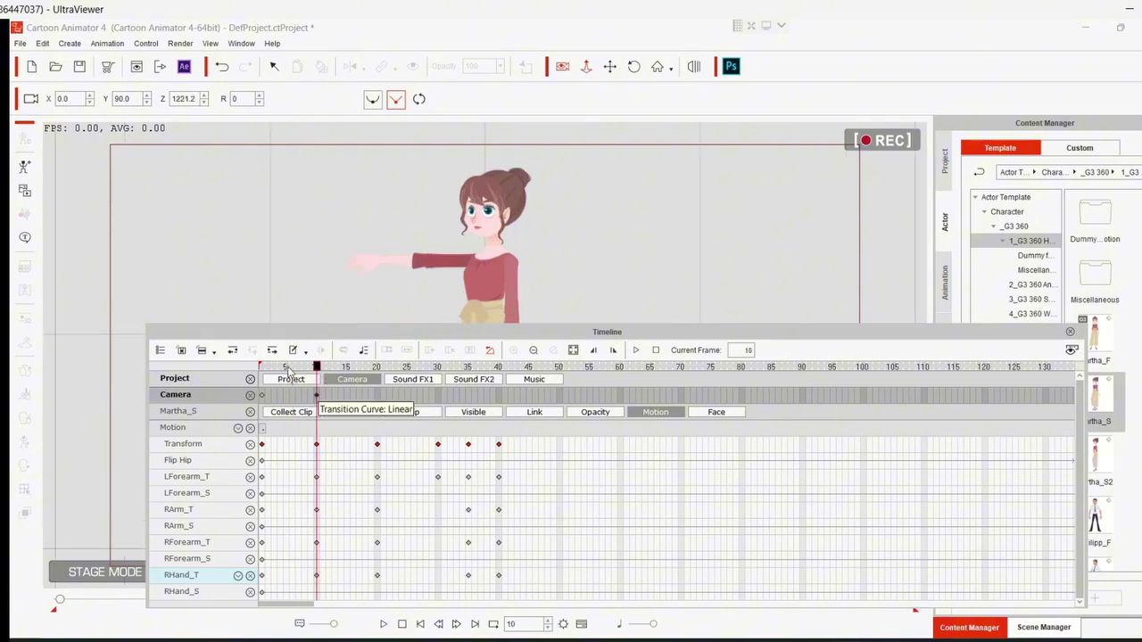
click(262, 372)
click(276, 373)
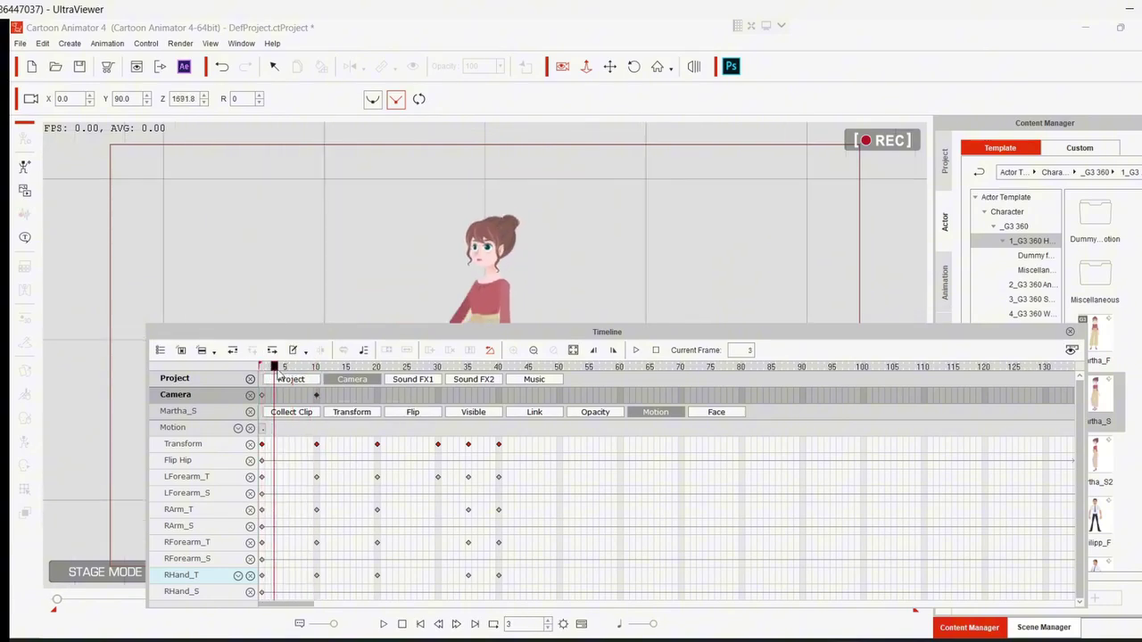
drag(282, 375, 253, 378)
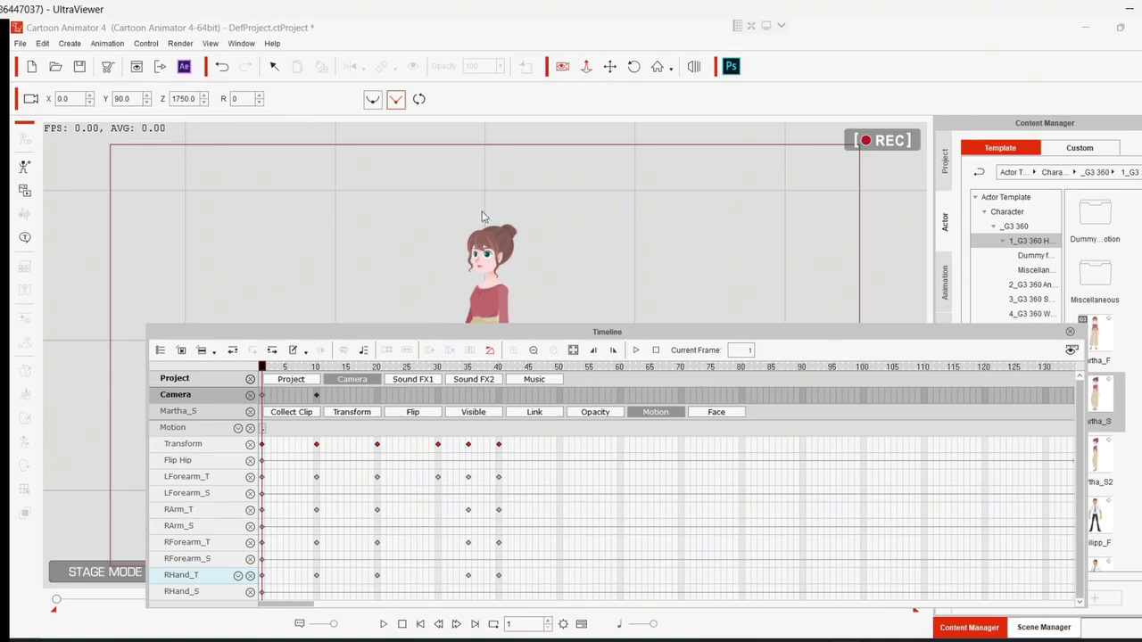
- Return to the Camera key at frame 1, turn off camera recording, and preview the scene at frame 14
click(339, 394)
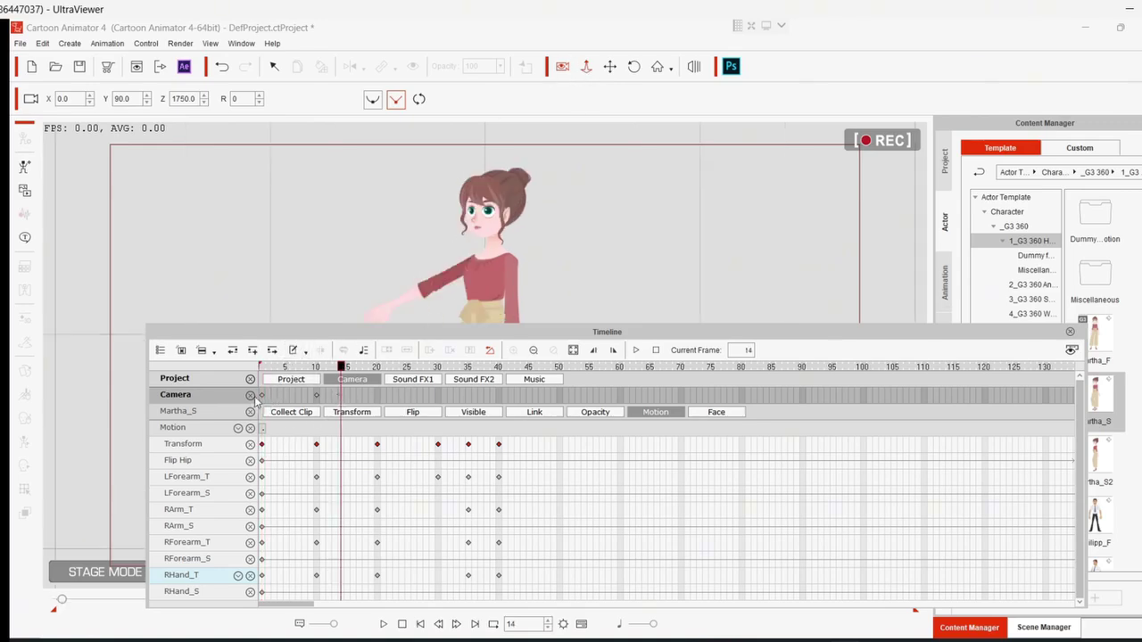
click(263, 394)
click(585, 66)
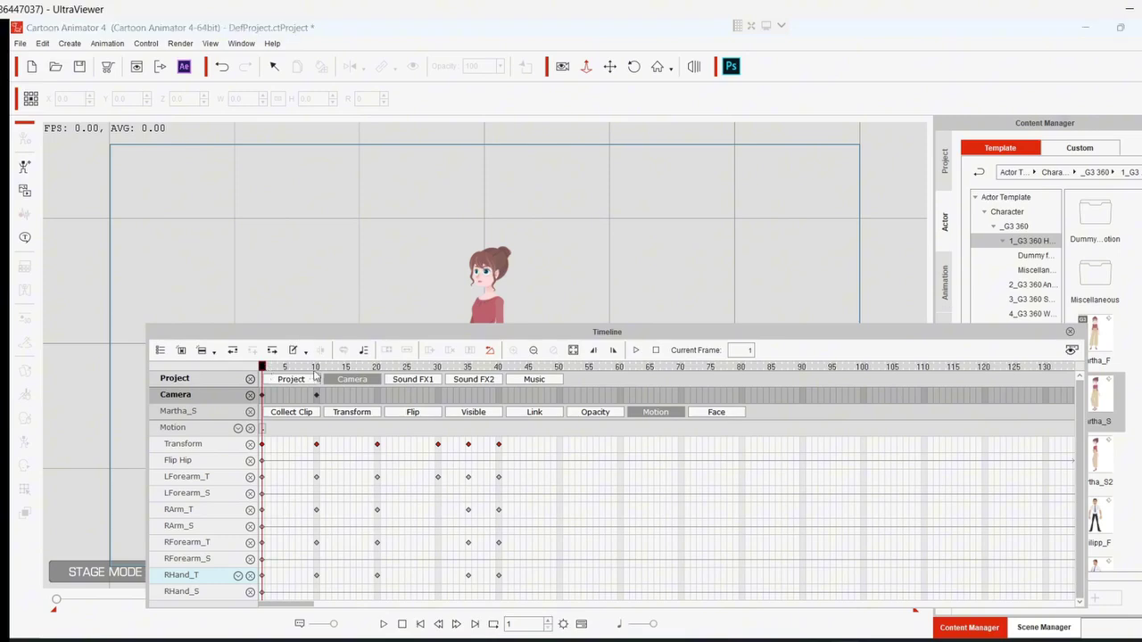
drag(262, 367, 245, 382)
click(341, 399)
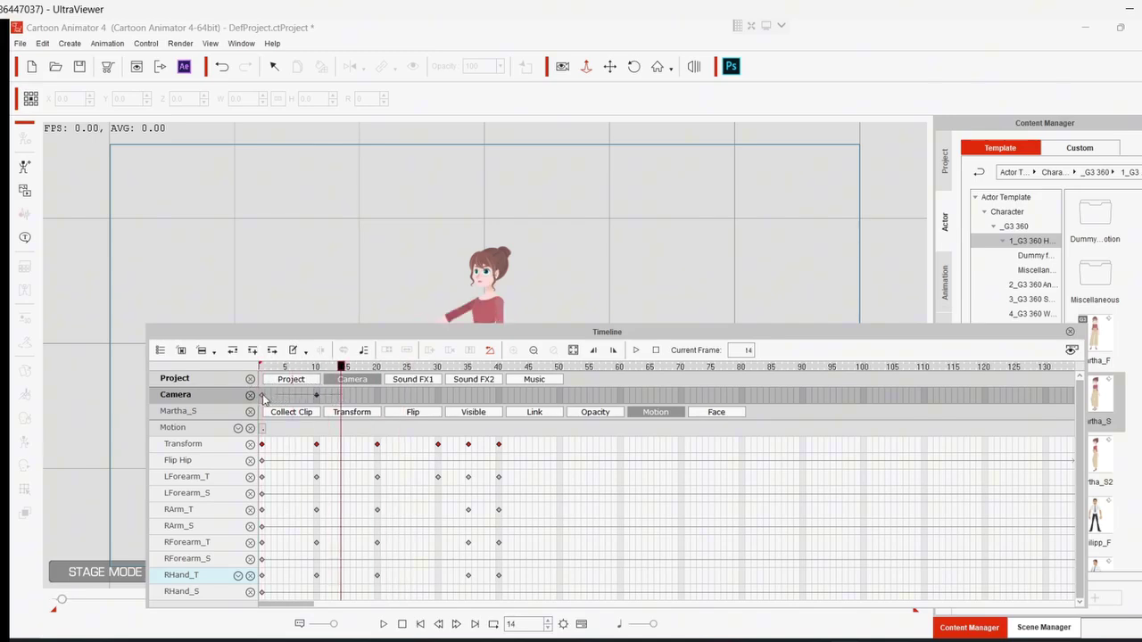
- Delete the Camera key at frame 10
click(316, 396)
right_click(318, 395)
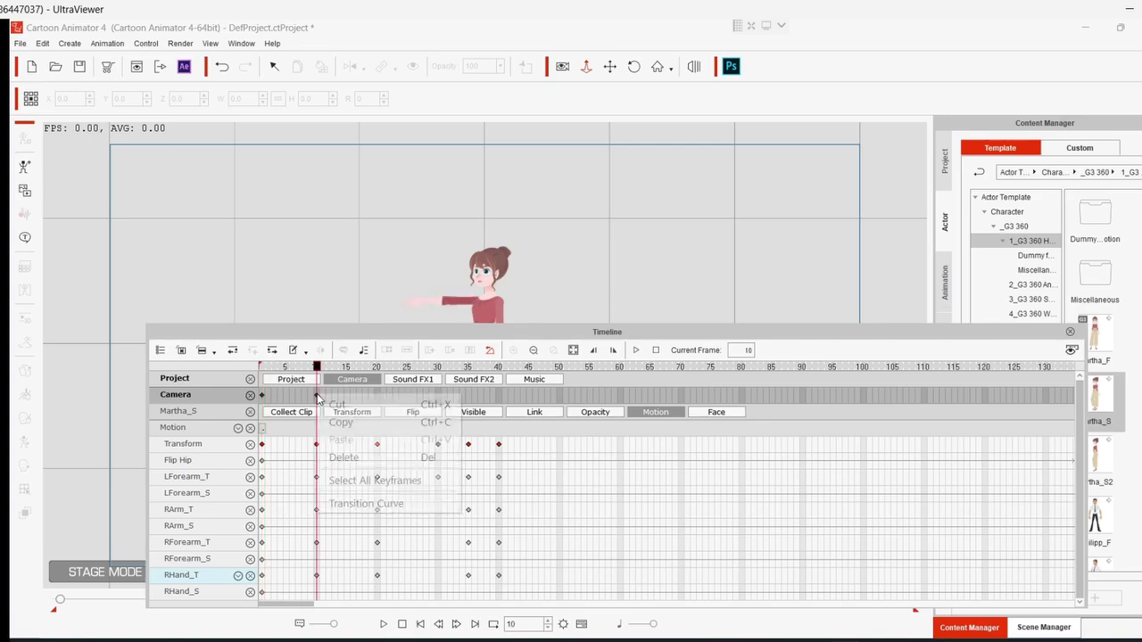
click(343, 457)
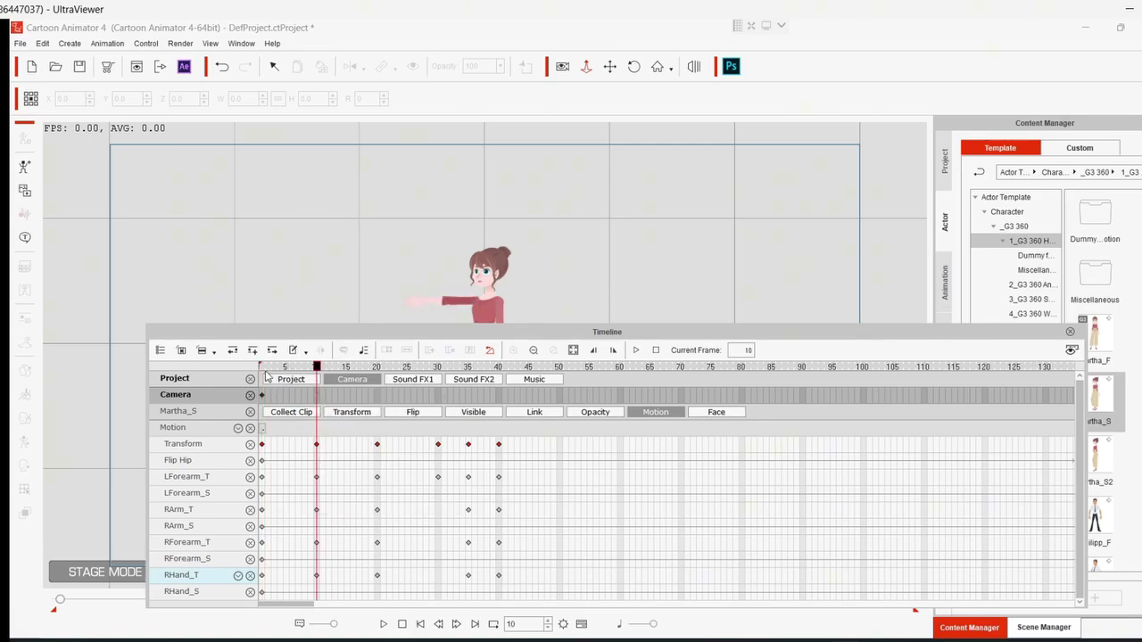
- Go through the character's Transform keys at frames 1, 10, 20, 30, 35 and 40 to review each arm pose
click(266, 369)
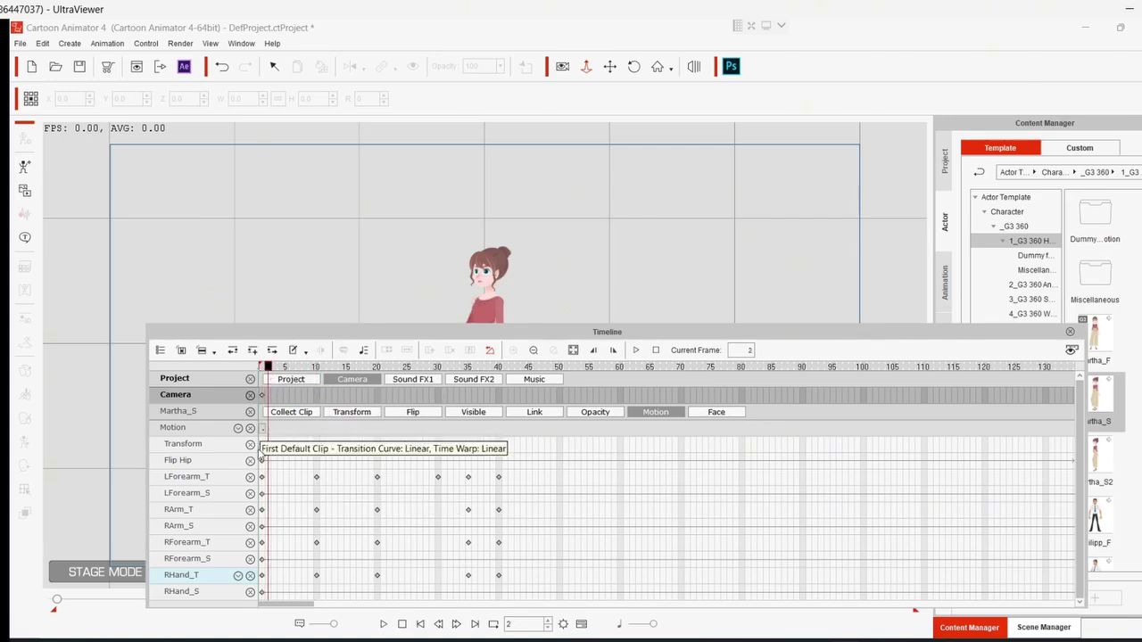
click(264, 445)
click(318, 451)
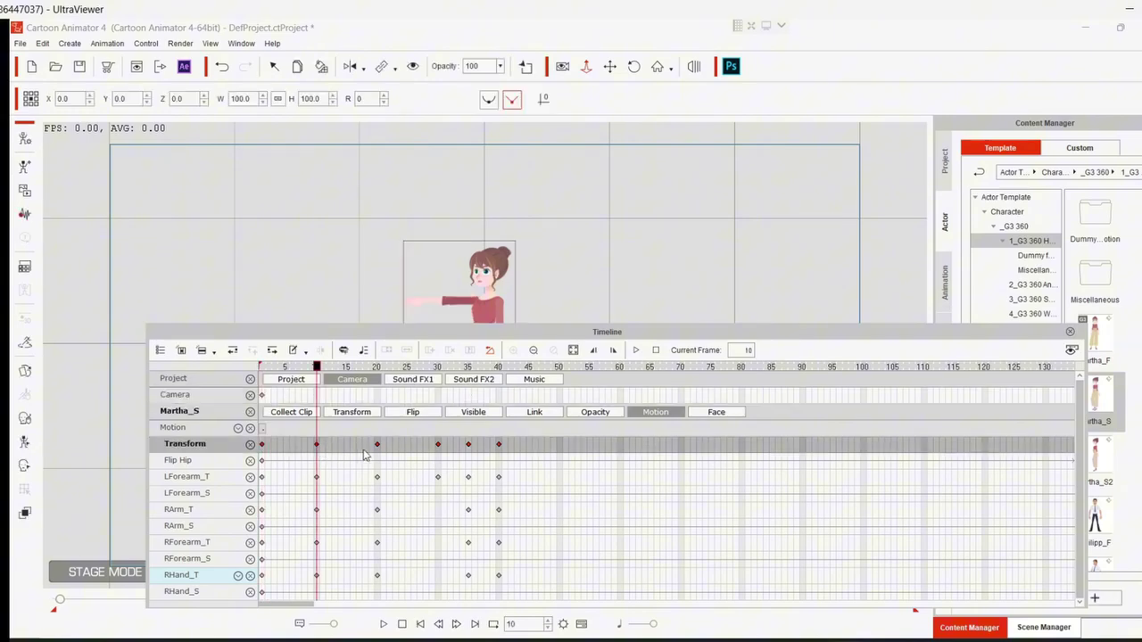
click(379, 450)
click(437, 451)
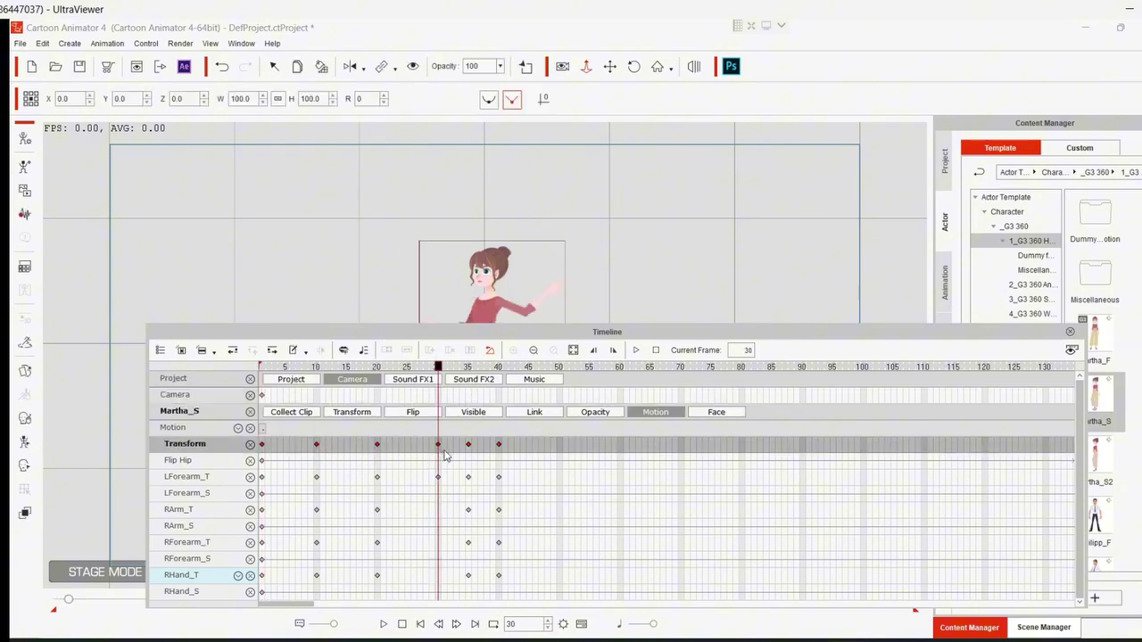
click(468, 450)
click(498, 451)
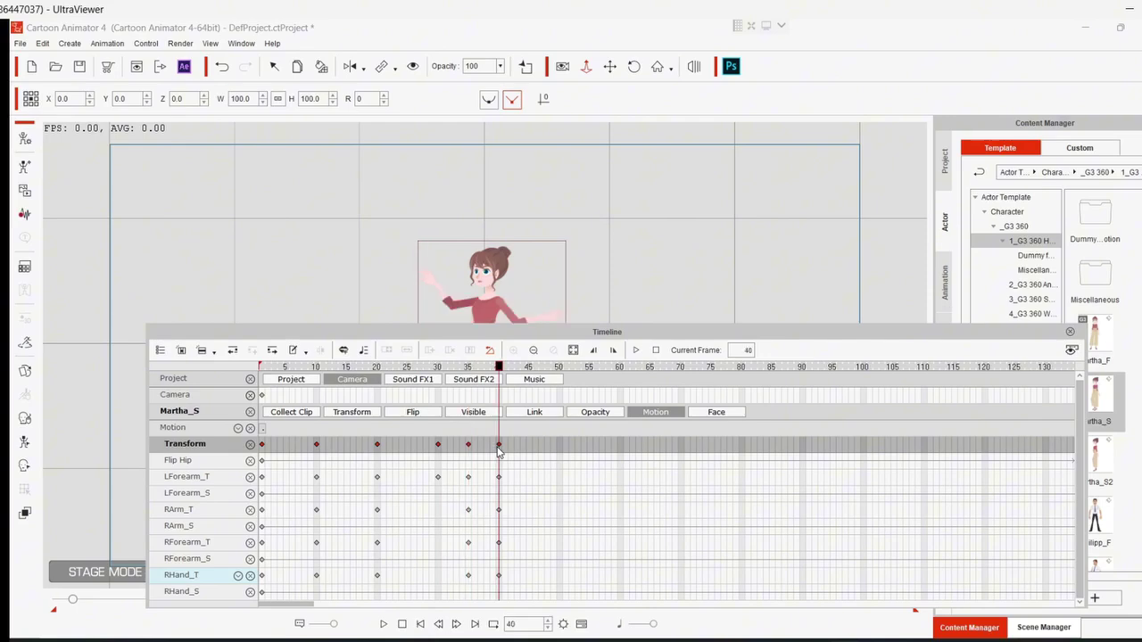